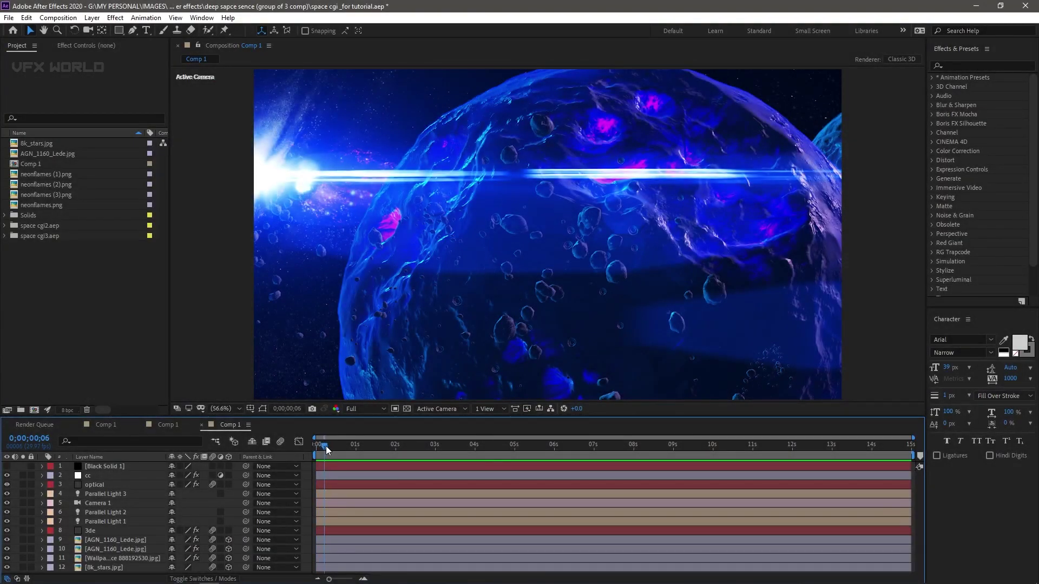
- Look through the three finished Comp 1 space scenes and scrub the blue planet scene's timeline to about 0;00;14;13
{"action": "left_click", "coordinate": [105, 427]}
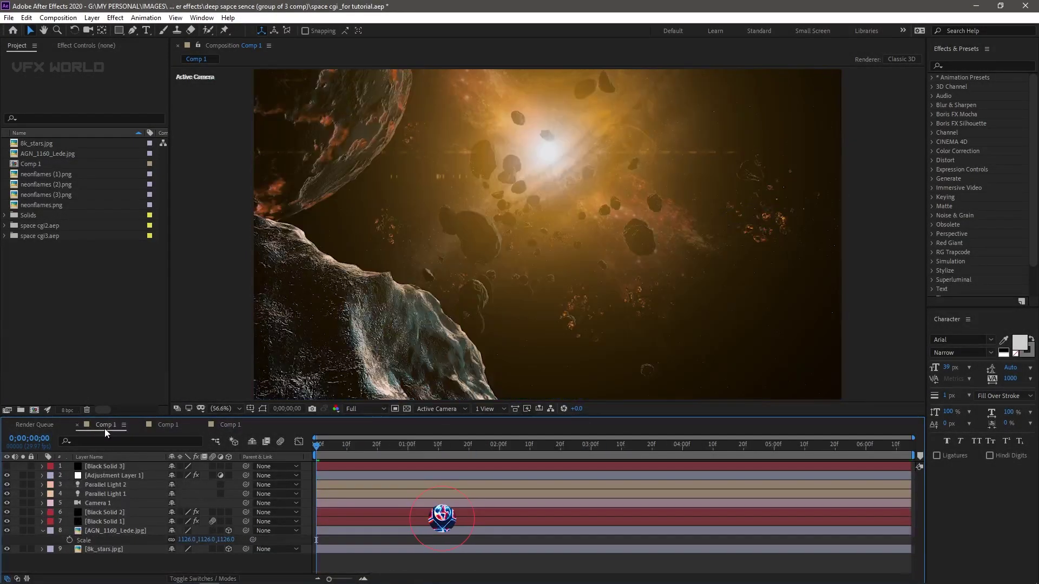
{"action": "left_click", "coordinate": [164, 426]}
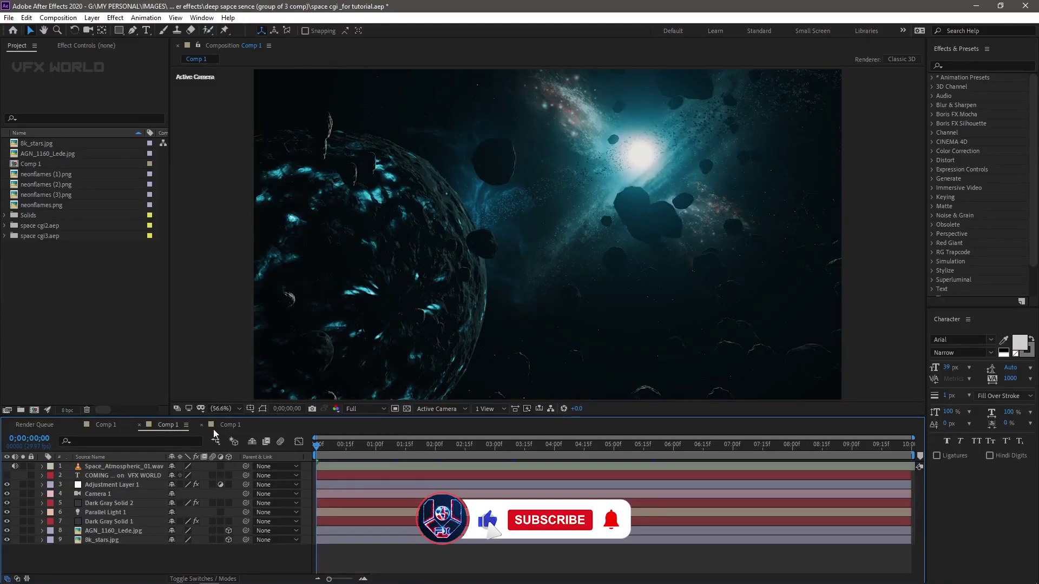
{"action": "left_click", "coordinate": [227, 425]}
{"action": "left_click", "coordinate": [326, 449]}
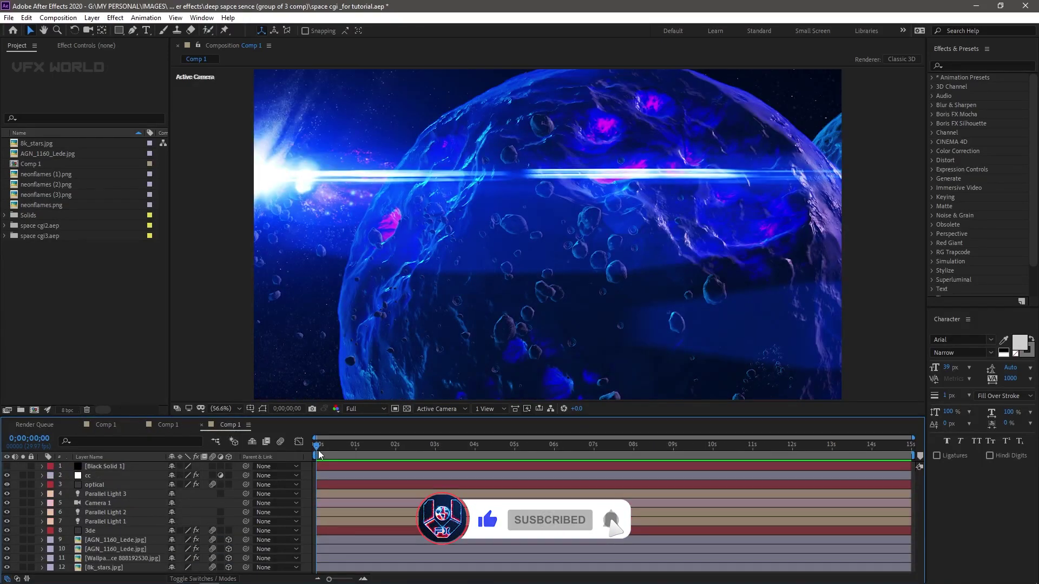
{"action": "left_click_drag", "start_coordinate": [325, 449], "coordinate": [889, 454]}
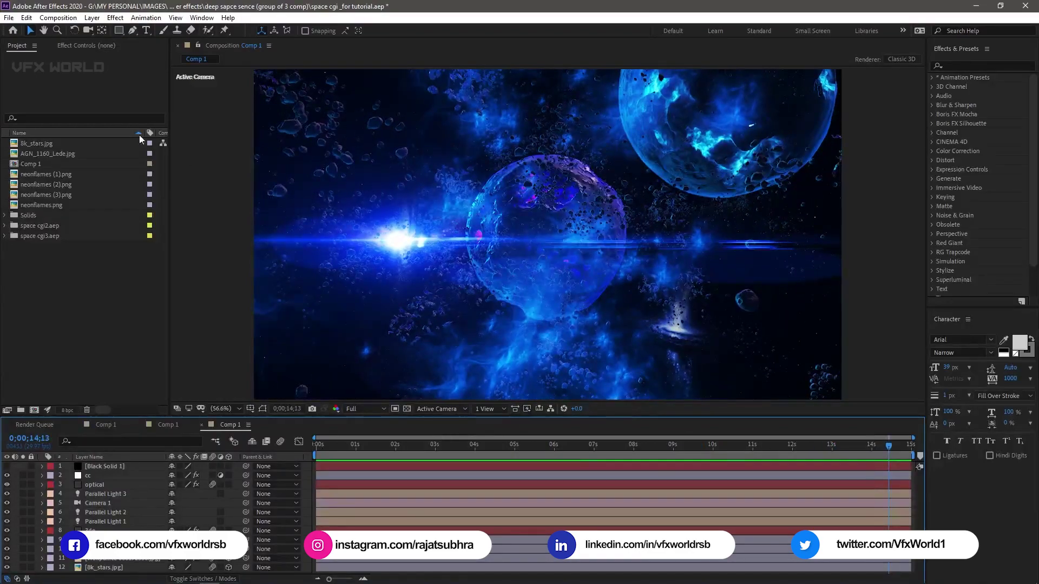
- Examine the blue planet scene's 3D layout from Custom View 1 with the camera tool, including its 8k_stars.jpg background layer
{"action": "left_click", "coordinate": [87, 31]}
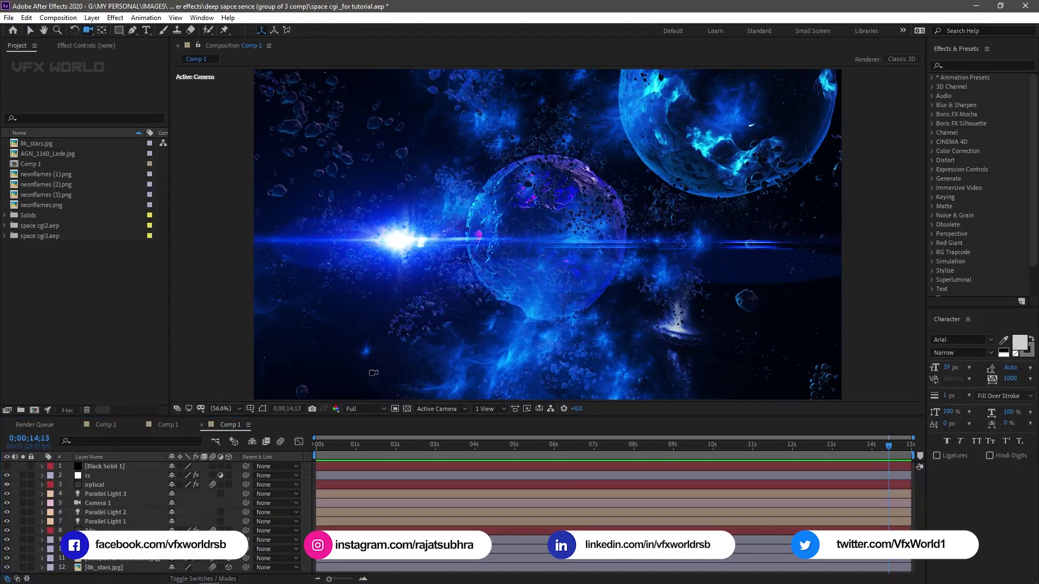
{"action": "left_click", "coordinate": [438, 410]}
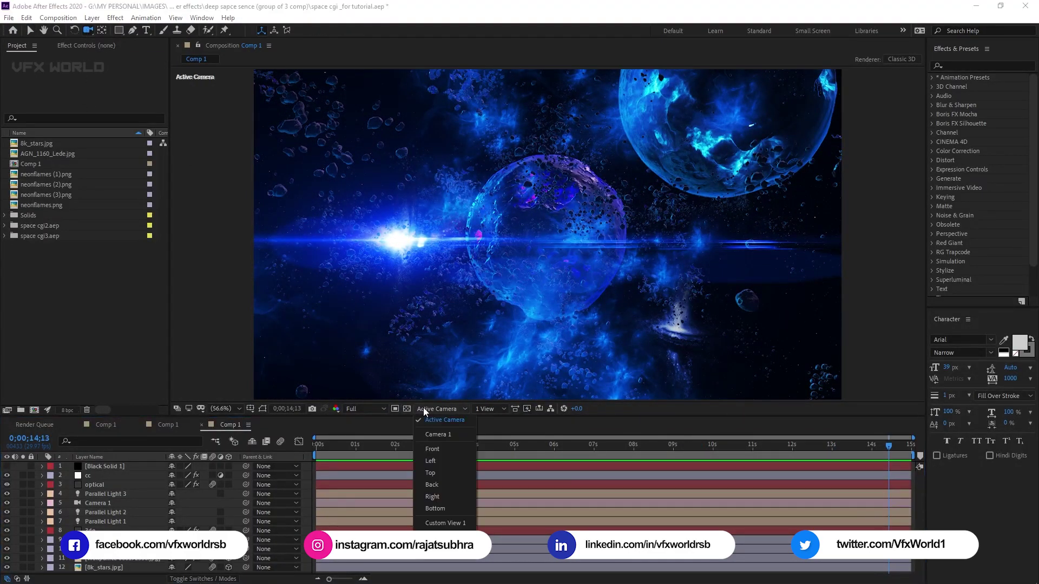
{"action": "left_click", "coordinate": [439, 524]}
{"action": "left_click_drag", "start_coordinate": [557, 327], "coordinate": [552, 323]}
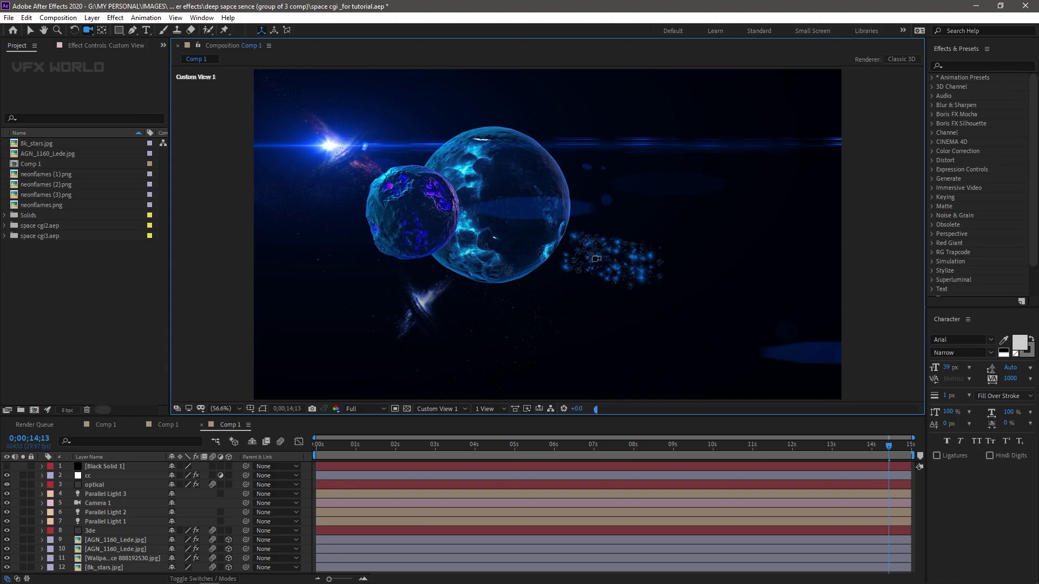
{"action": "scroll", "coordinate": [596, 259], "scroll_direction": "up", "scroll_amount": 2}
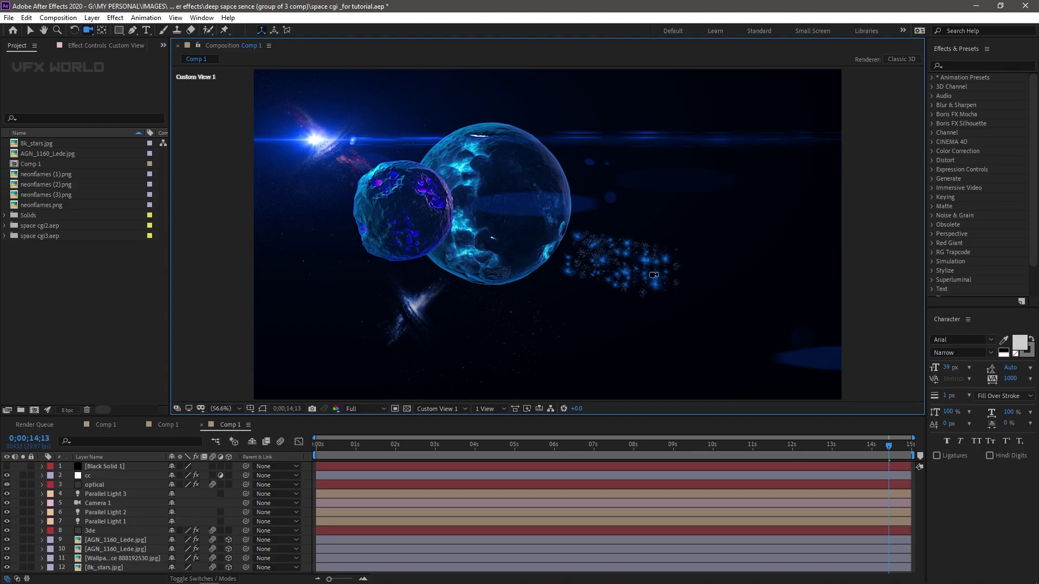
{"action": "left_click", "coordinate": [97, 567]}
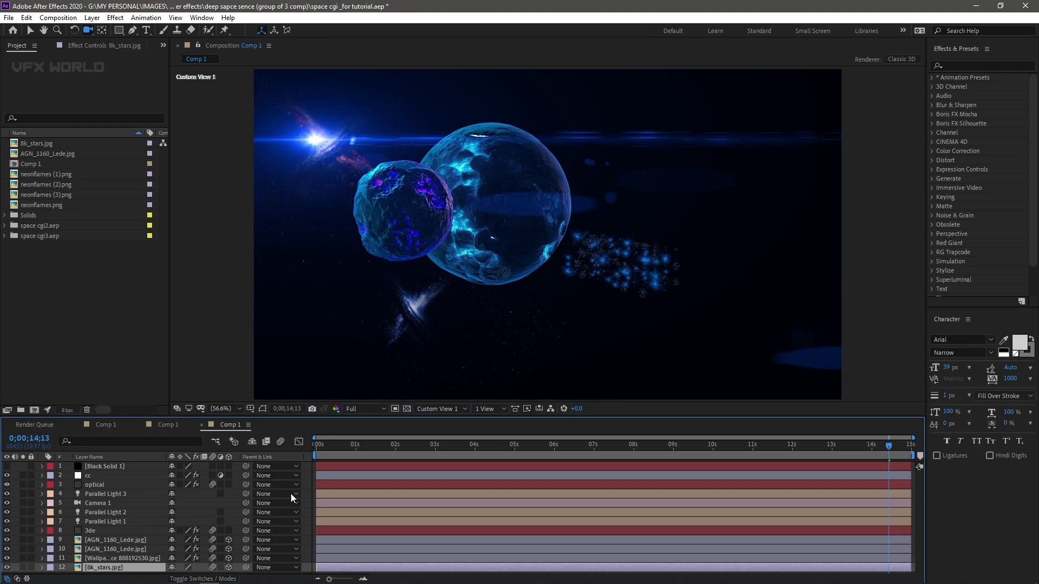
- Inspect the teal planet scene from Custom View 1 and show the Element effect settings of Dark Gray Solid 1
{"action": "left_click", "coordinate": [166, 425]}
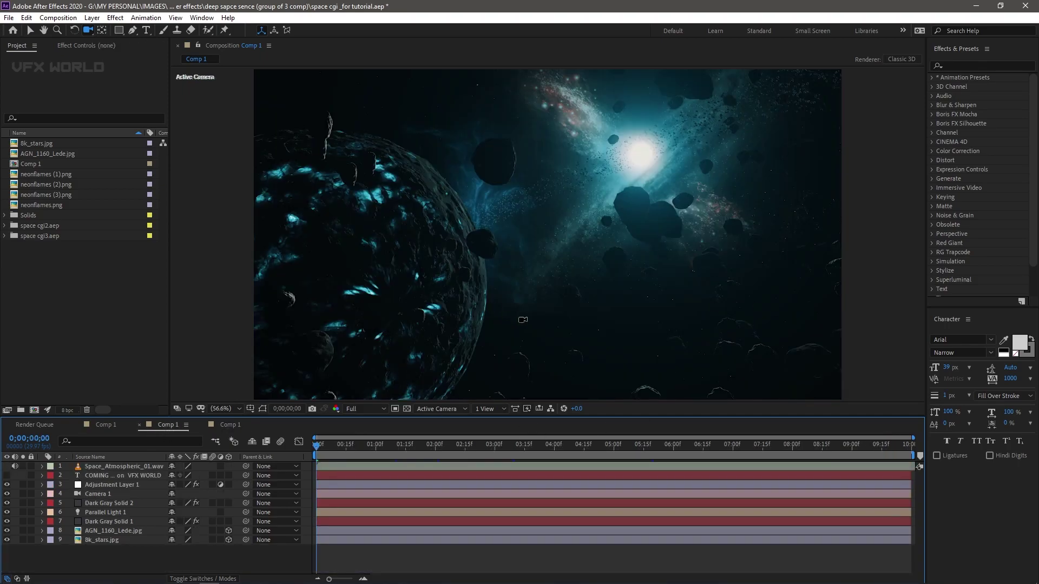
{"action": "left_click", "coordinate": [431, 409]}
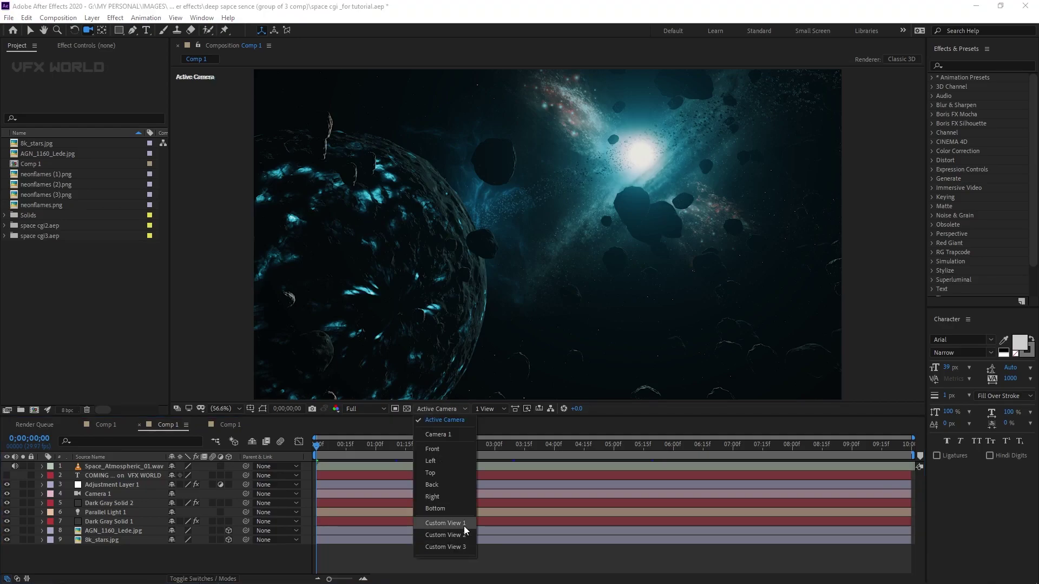
{"action": "left_click", "coordinate": [444, 523]}
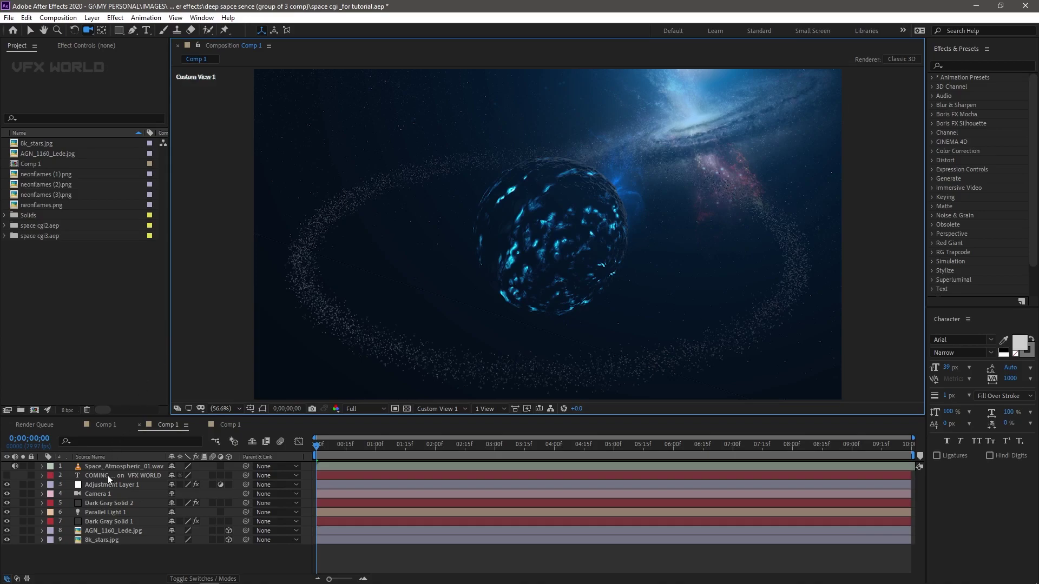
{"action": "left_click", "coordinate": [112, 521]}
{"action": "left_click", "coordinate": [92, 47]}
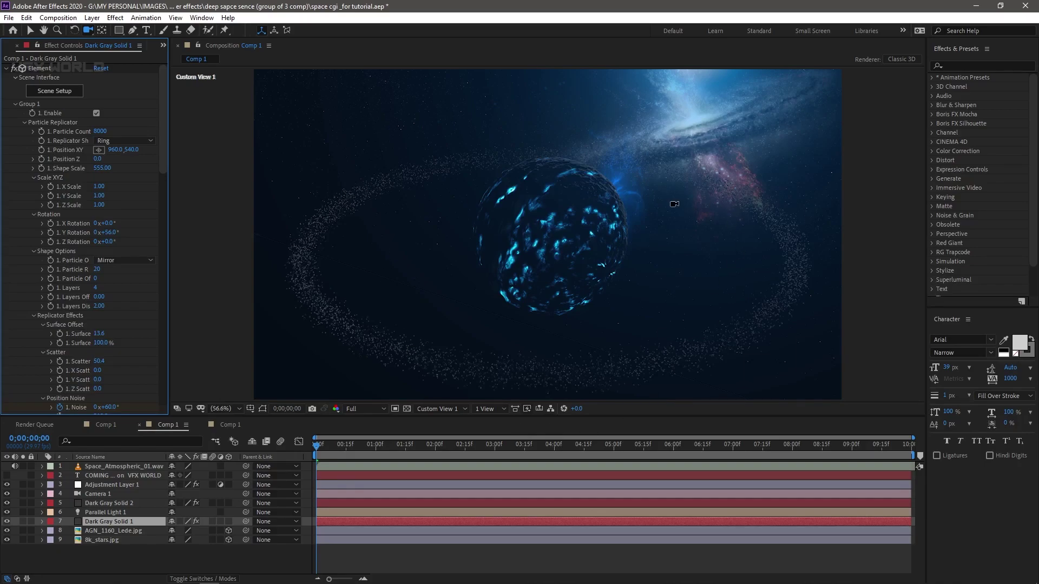
- Inspect the orange planet scene's 3D layout by orbiting around it in Custom View 1
{"action": "left_click", "coordinate": [115, 423]}
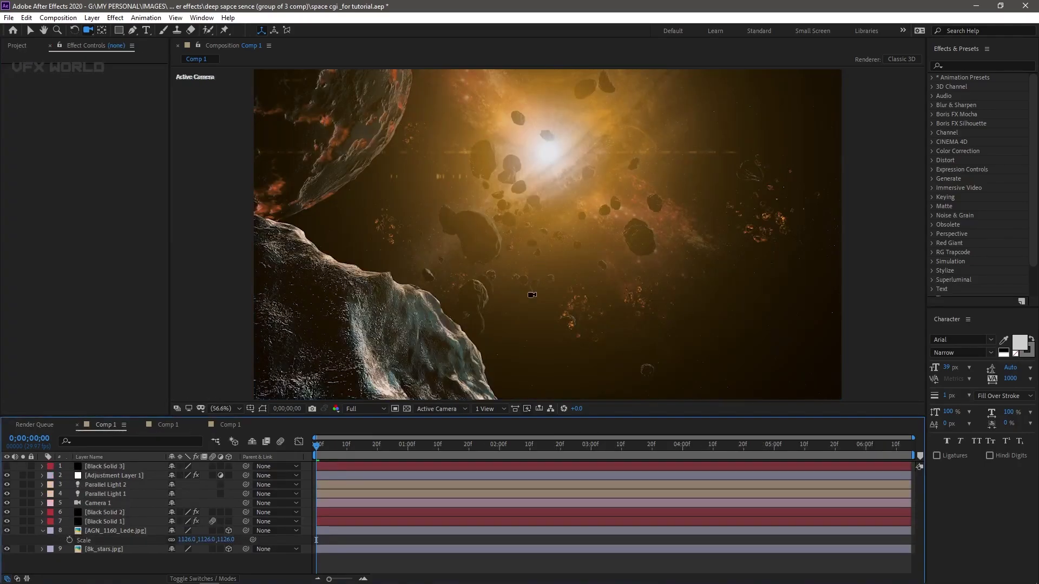
{"action": "left_click", "coordinate": [437, 409]}
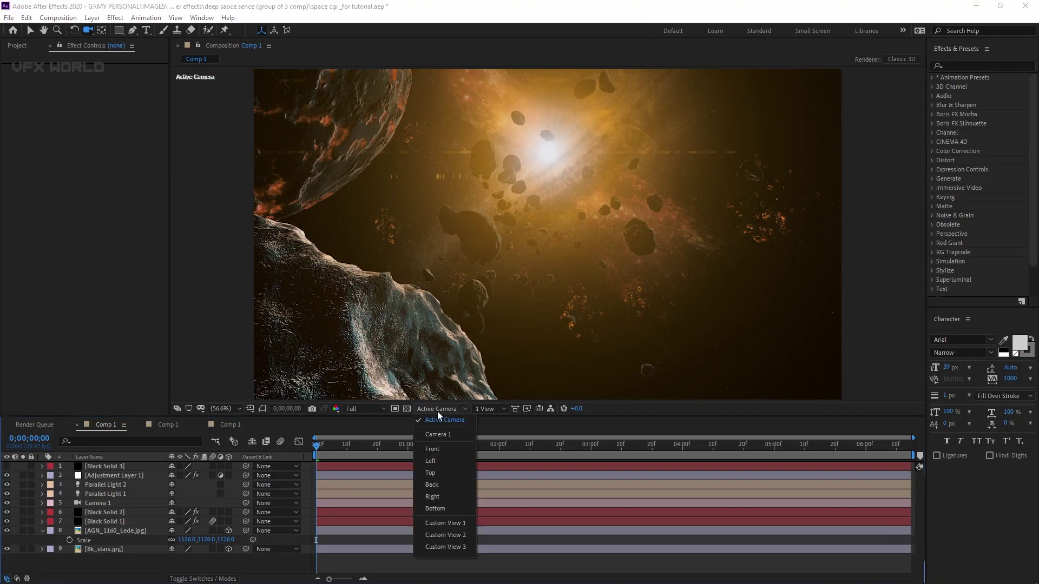
{"action": "left_click", "coordinate": [443, 522]}
{"action": "left_click_drag", "start_coordinate": [649, 256], "coordinate": [545, 285]}
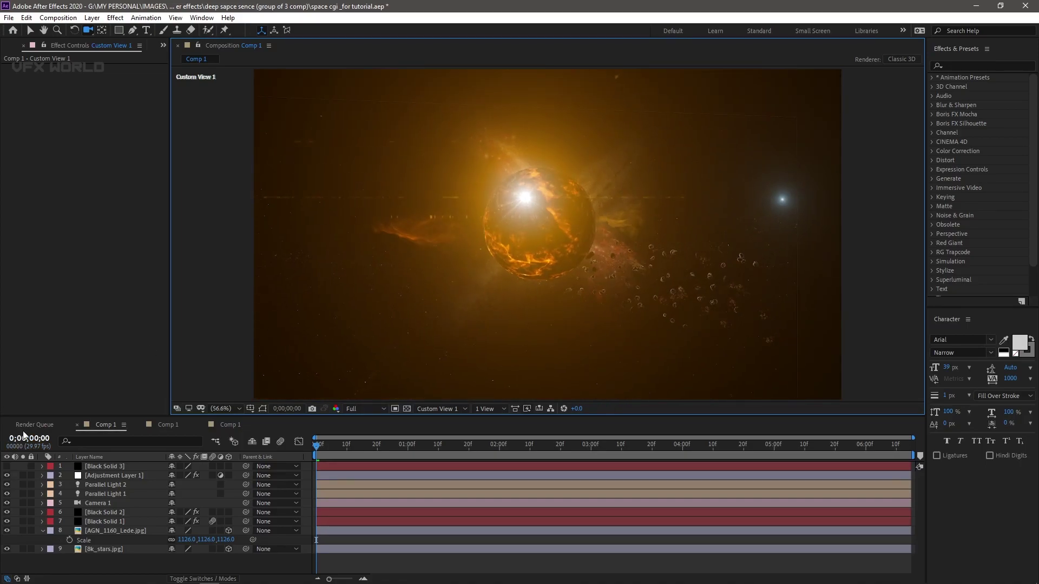
- Create a new composition named tutorial with a size of 1280 x 720 px
{"action": "left_click", "coordinate": [16, 49]}
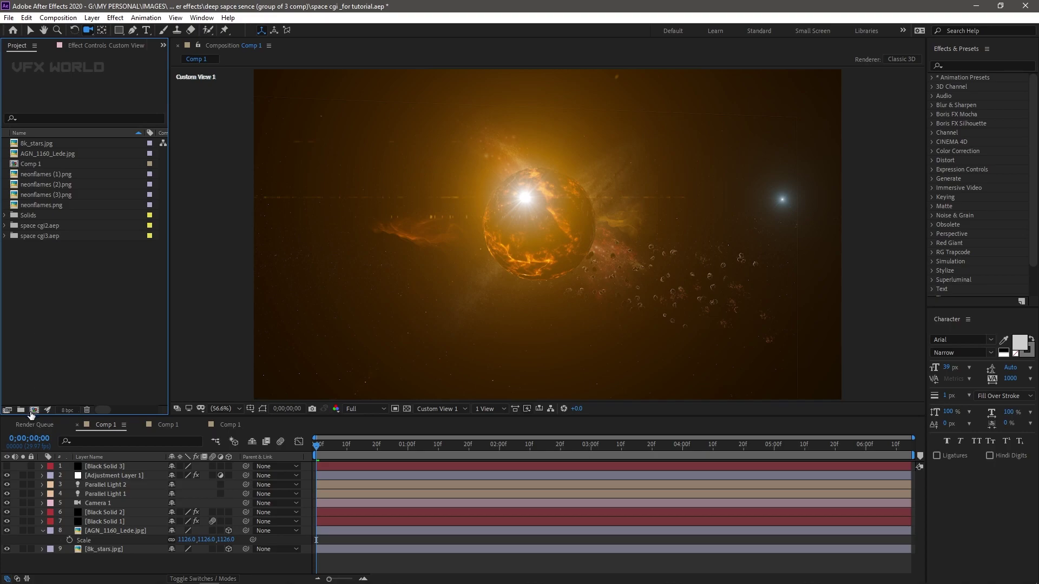
{"action": "left_click", "coordinate": [34, 410]}
{"action": "type", "text": "tutorial"}
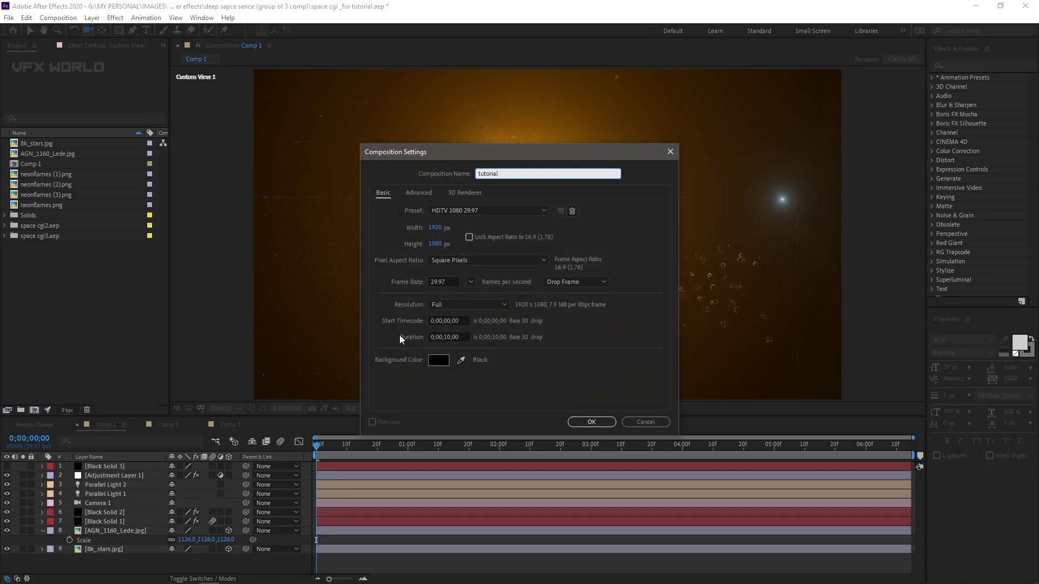
{"action": "left_click", "coordinate": [432, 228]}
{"action": "type", "text": "1280"}
{"action": "key", "text": "Tab"}
{"action": "type", "text": "720"}
{"action": "key", "text": "Return"}
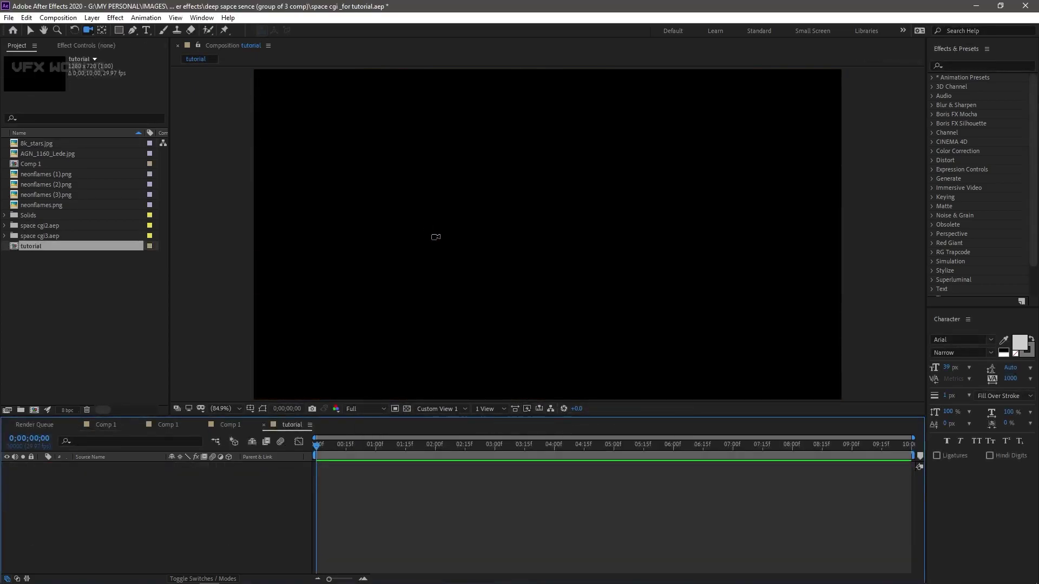
- Add a black (000000) solid layer named e3d to the tutorial composition
{"action": "right_click", "coordinate": [167, 551]}
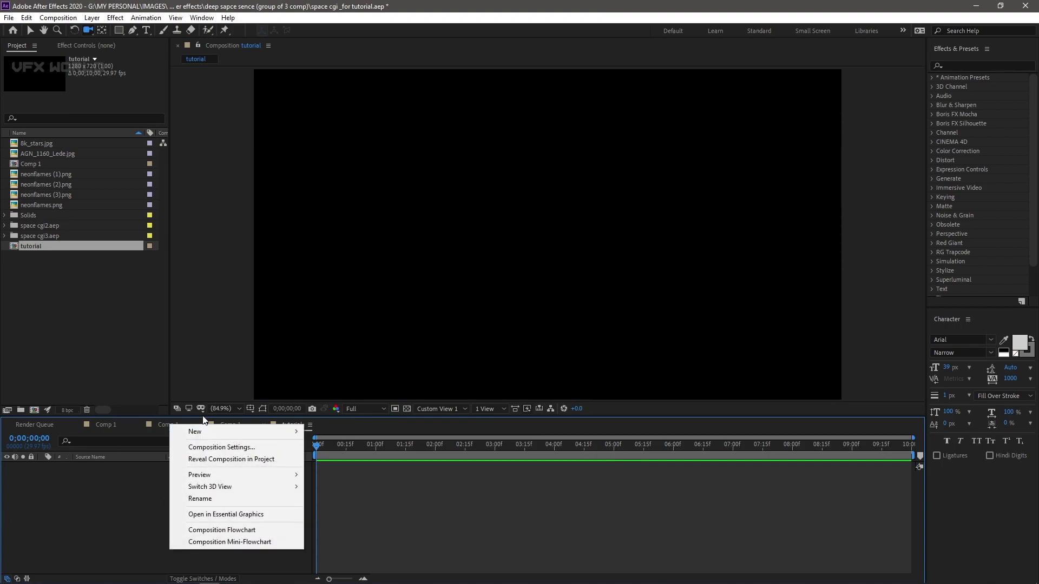
{"action": "mouse_move", "coordinate": [205, 432]}
{"action": "left_click", "coordinate": [353, 463]}
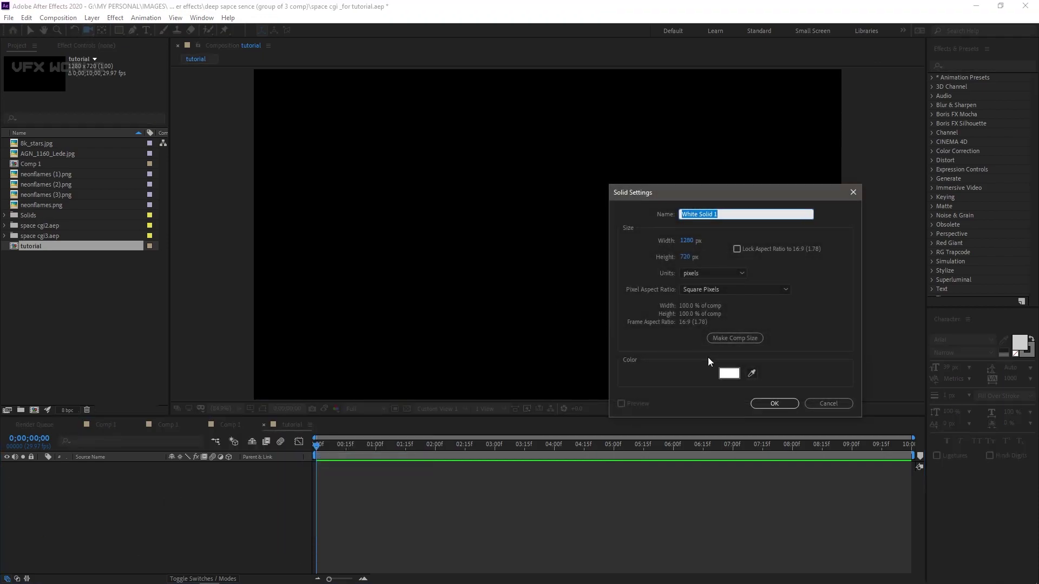
{"action": "left_click", "coordinate": [729, 374]}
{"action": "type", "text": "000000"}
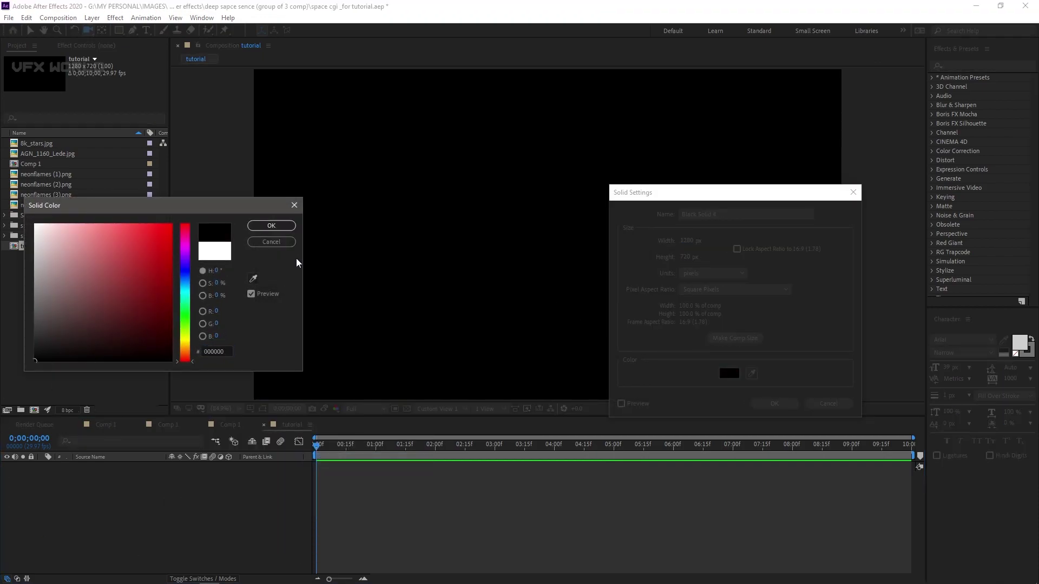
{"action": "left_click", "coordinate": [271, 226]}
{"action": "type", "text": "e3d"}
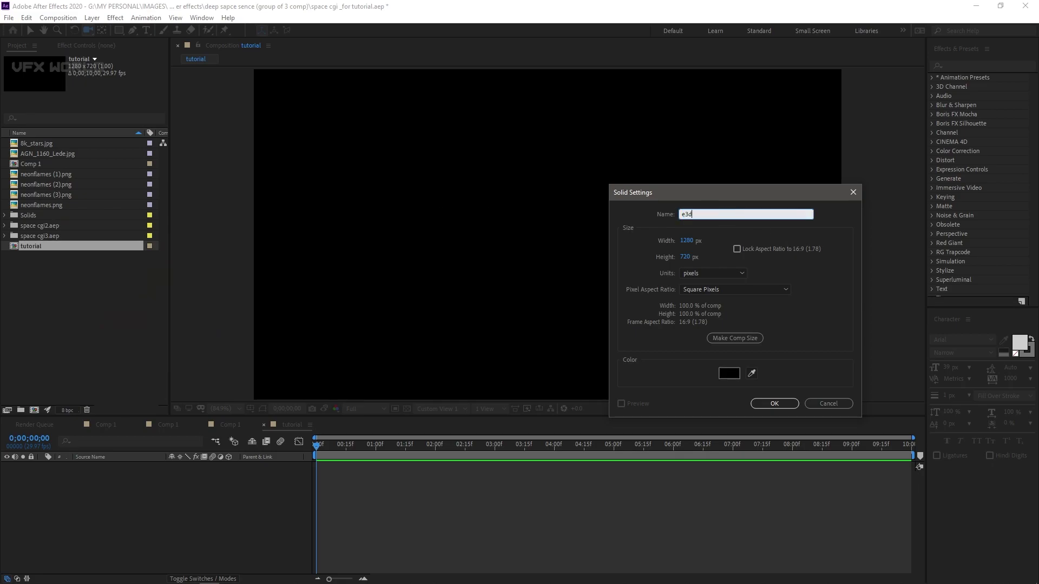
{"action": "key", "text": "Return"}
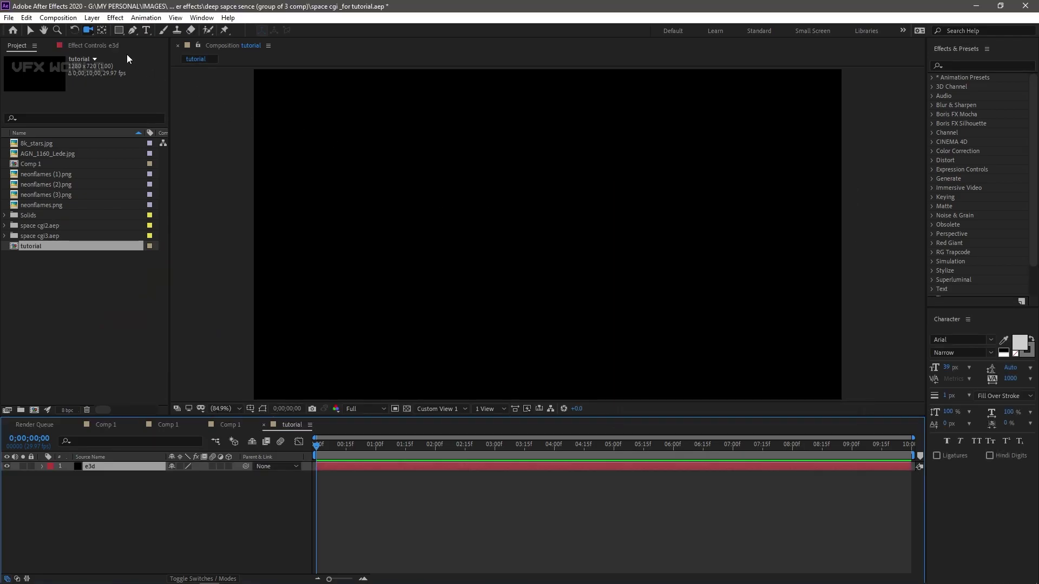
- Apply the Video Copilot Element effect to the e3d solid and open its Scene Setup
{"action": "right_click", "coordinate": [76, 112]}
{"action": "mouse_move", "coordinate": [122, 468]}
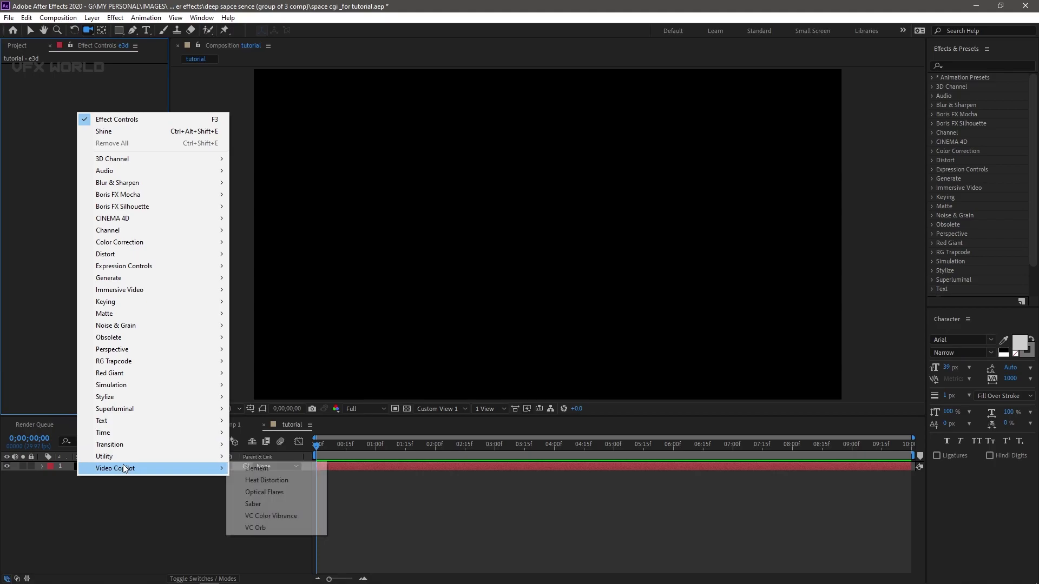
{"action": "left_click", "coordinate": [270, 468]}
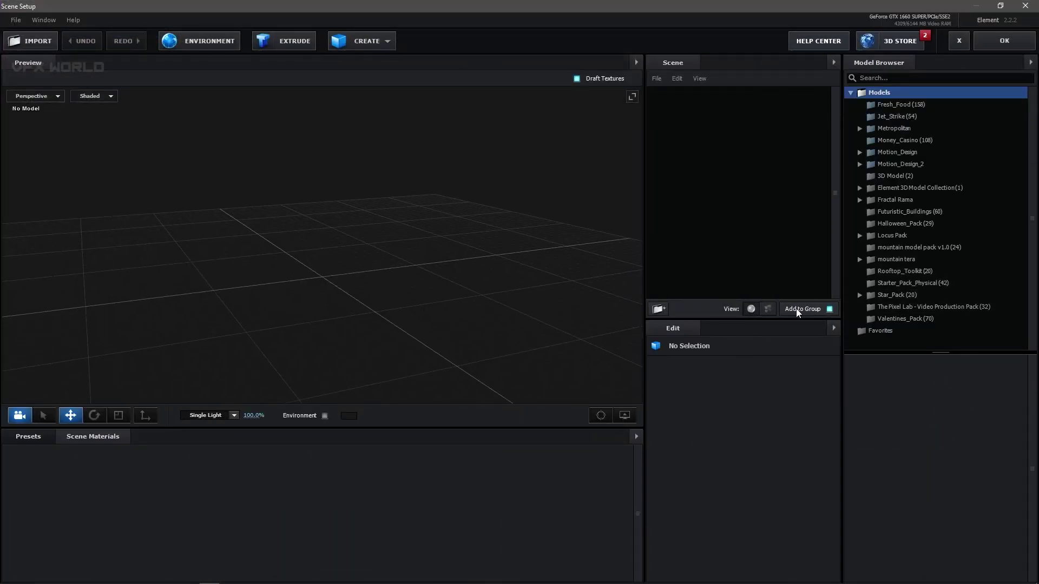
- Turn off Add to Group and add the rock_01, rock_02 and rock_03 models from Starter_Pack_Physical to the scene
{"action": "left_click", "coordinate": [828, 311]}
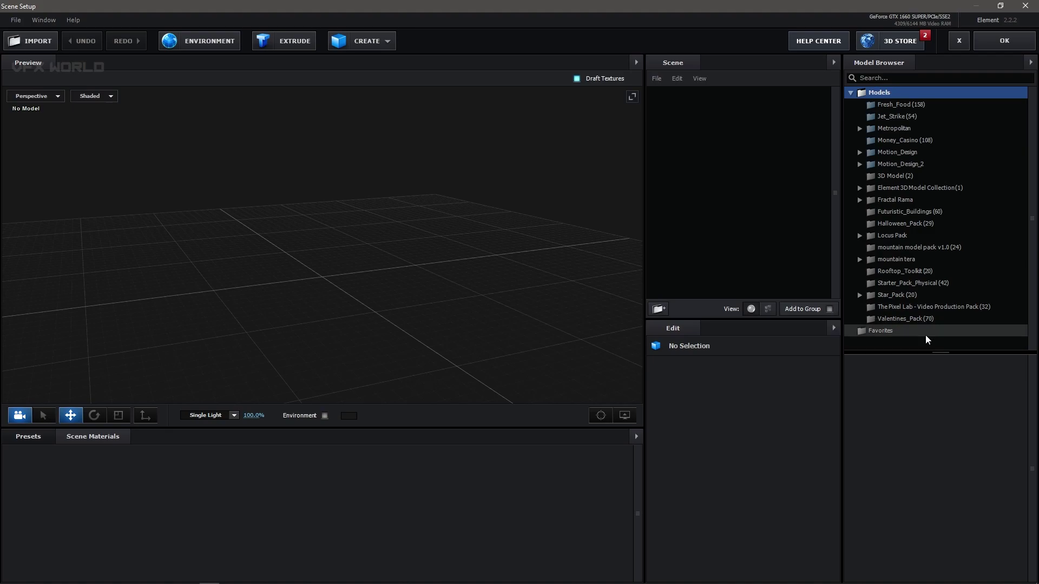
{"action": "left_click", "coordinate": [942, 287]}
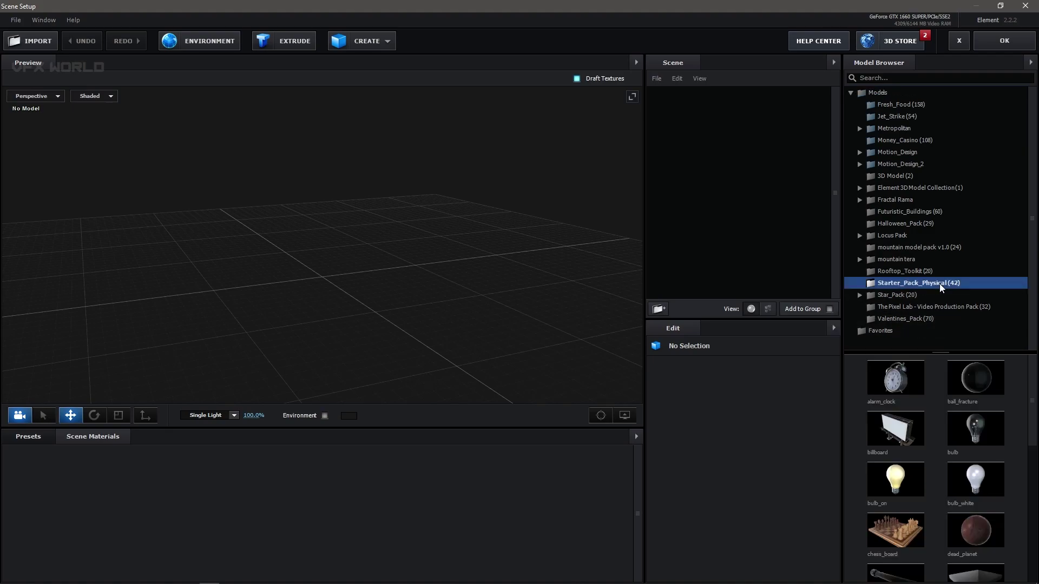
{"action": "scroll", "coordinate": [942, 463], "scroll_direction": "down", "scroll_amount": 4}
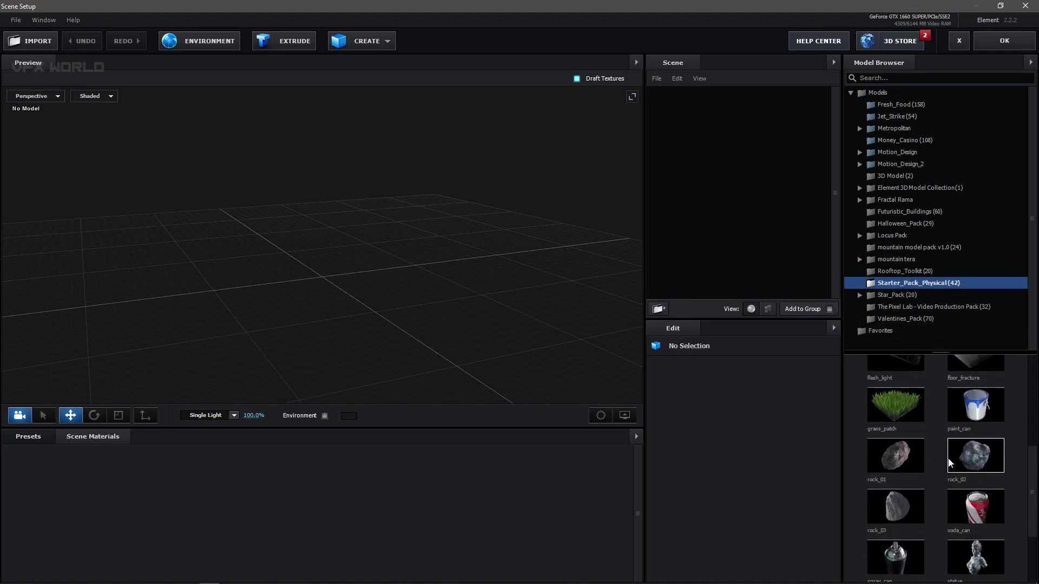
{"action": "left_click", "coordinate": [897, 470]}
{"action": "left_click", "coordinate": [961, 459]}
{"action": "left_click", "coordinate": [894, 513]}
- Set the UV Repeat of the rock_03 model to 2.00, 2.00
{"action": "left_click_drag", "start_coordinate": [445, 337], "coordinate": [263, 355]}
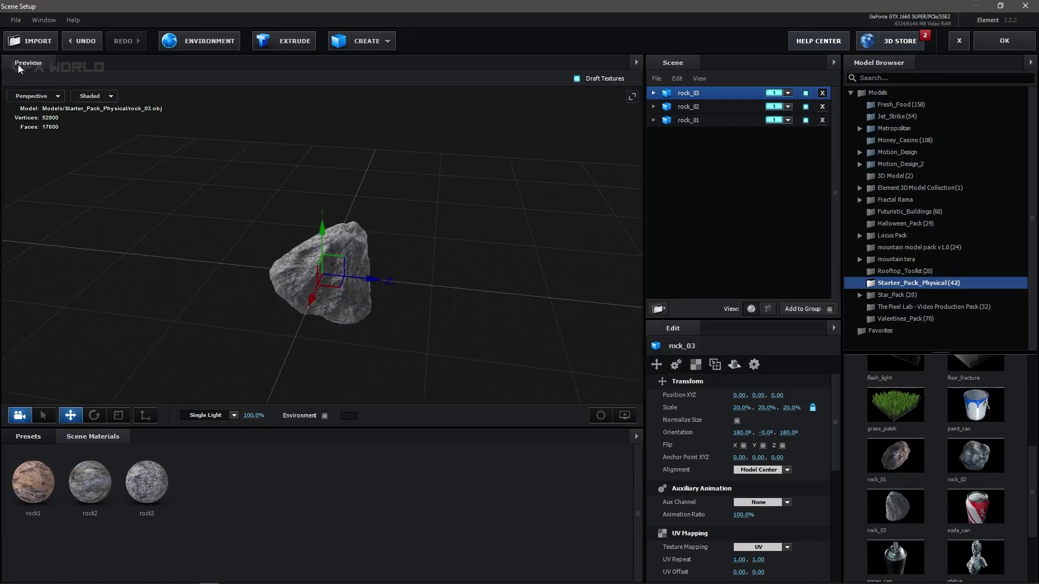
{"action": "mouse_move", "coordinate": [393, 335]}
{"action": "left_mouse_down"}
{"action": "mouse_move", "coordinate": [355, 332]}
{"action": "mouse_move", "coordinate": [361, 350]}
{"action": "mouse_move", "coordinate": [411, 339]}
{"action": "left_mouse_up"}
{"action": "scroll", "coordinate": [412, 338], "scroll_direction": "up", "scroll_amount": 2}
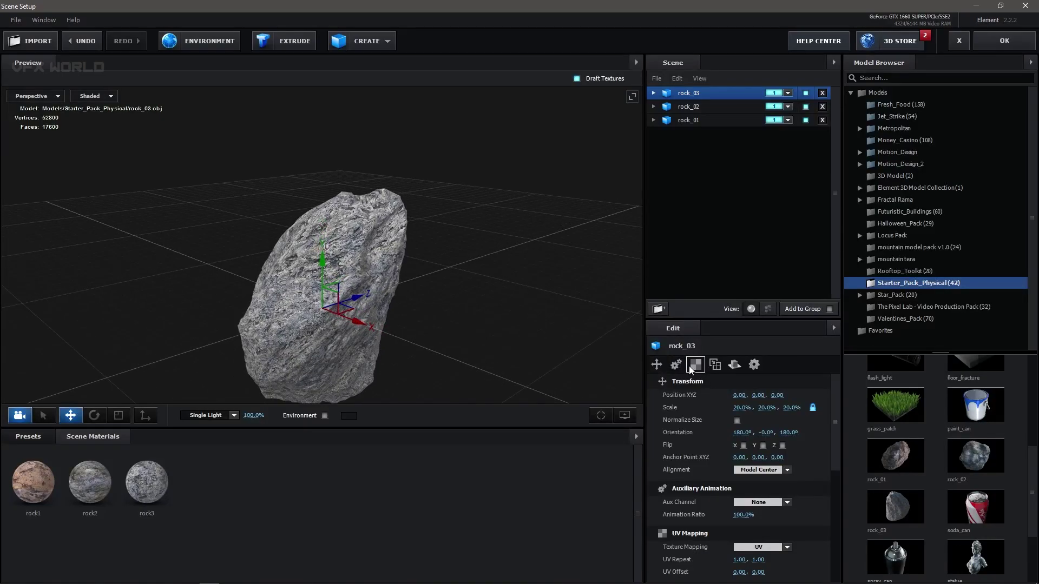
{"action": "left_click", "coordinate": [690, 366]}
{"action": "left_click", "coordinate": [736, 407]}
{"action": "type", "text": "2"}
{"action": "key", "text": "Tab"}
{"action": "type", "text": "2"}
{"action": "key", "text": "Return"}
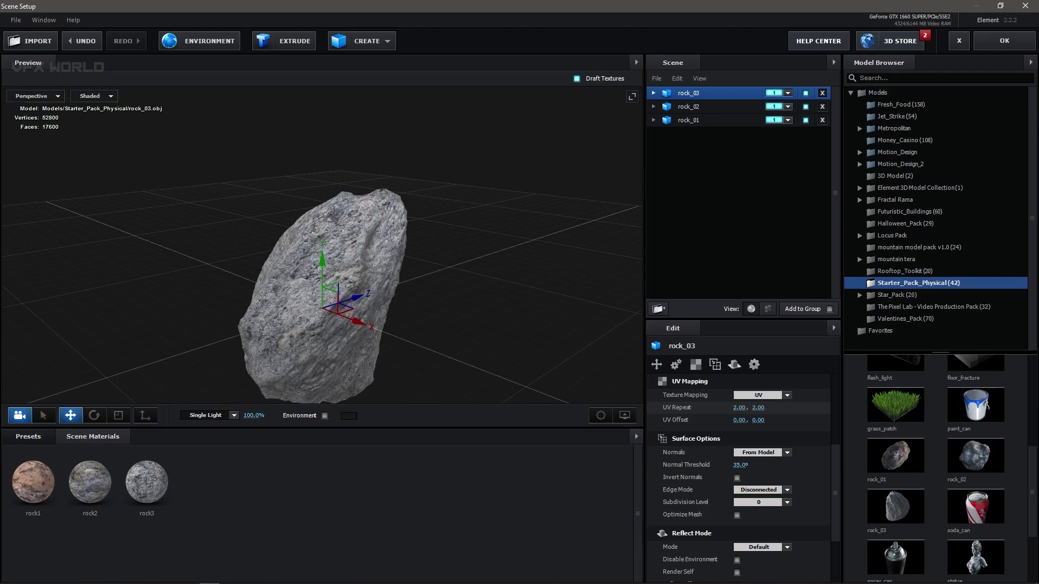
- Set the UV Repeat of the rock_02 model to 2.00, 2.00
{"action": "left_click", "coordinate": [703, 111]}
{"action": "left_click", "coordinate": [736, 408]}
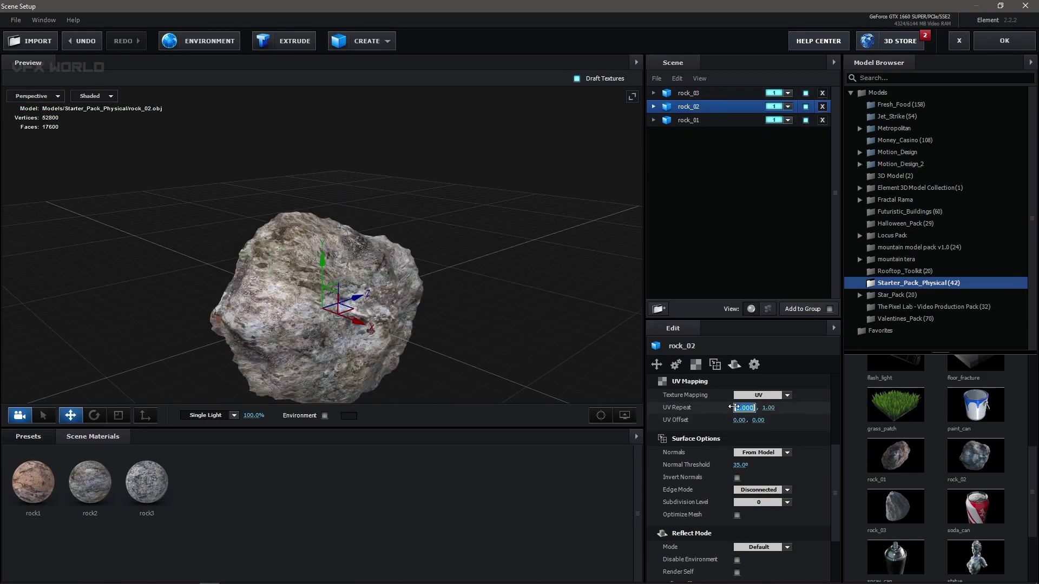
{"action": "type", "text": "2"}
{"action": "key", "text": "Tab"}
{"action": "type", "text": "2"}
{"action": "key", "text": "Return"}
- Set the UV Repeat of the rock_01 model to 2.00, 2.00
{"action": "left_click", "coordinate": [739, 119]}
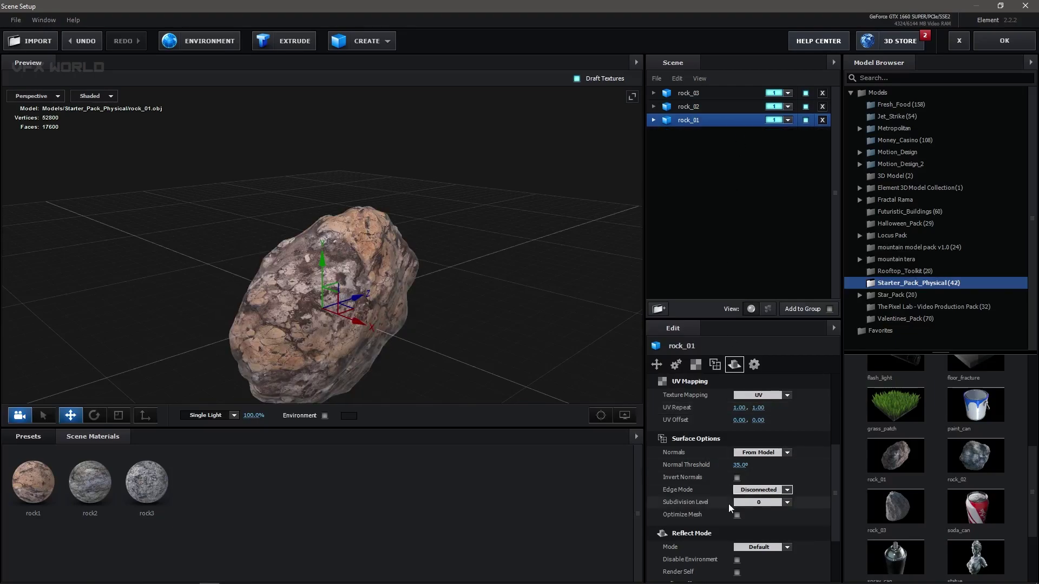
{"action": "left_click", "coordinate": [739, 408]}
{"action": "type", "text": "2"}
{"action": "key", "text": "Tab"}
{"action": "type", "text": "2"}
{"action": "key", "text": "Return"}
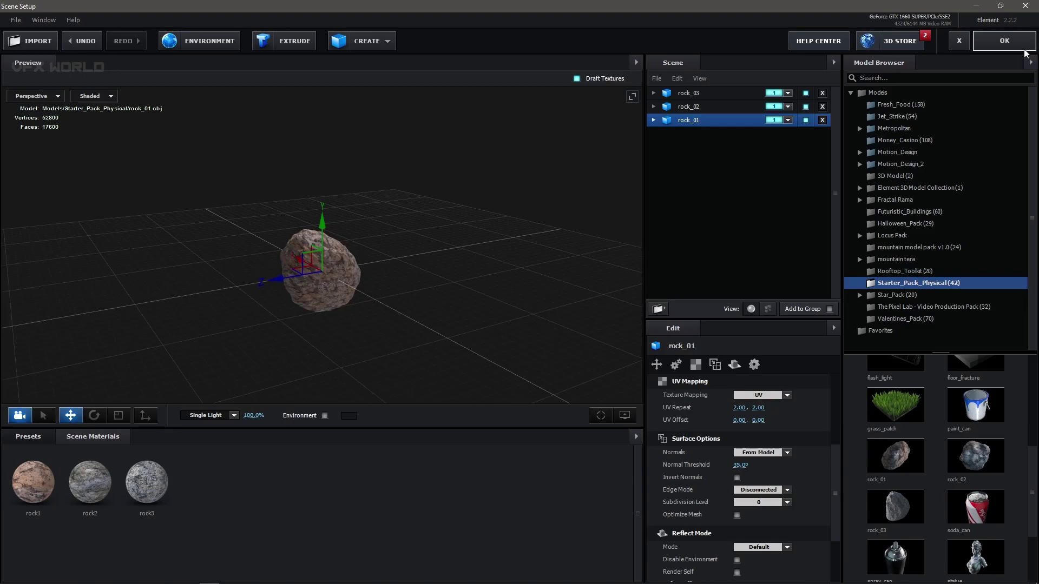
- Apply the Element scene setup and add a two-node camera with the 35mm preset to the composition
{"action": "left_click", "coordinate": [1004, 40]}
{"action": "right_click", "coordinate": [112, 528]}
{"action": "mouse_move", "coordinate": [145, 410]}
{"action": "left_click", "coordinate": [281, 460]}
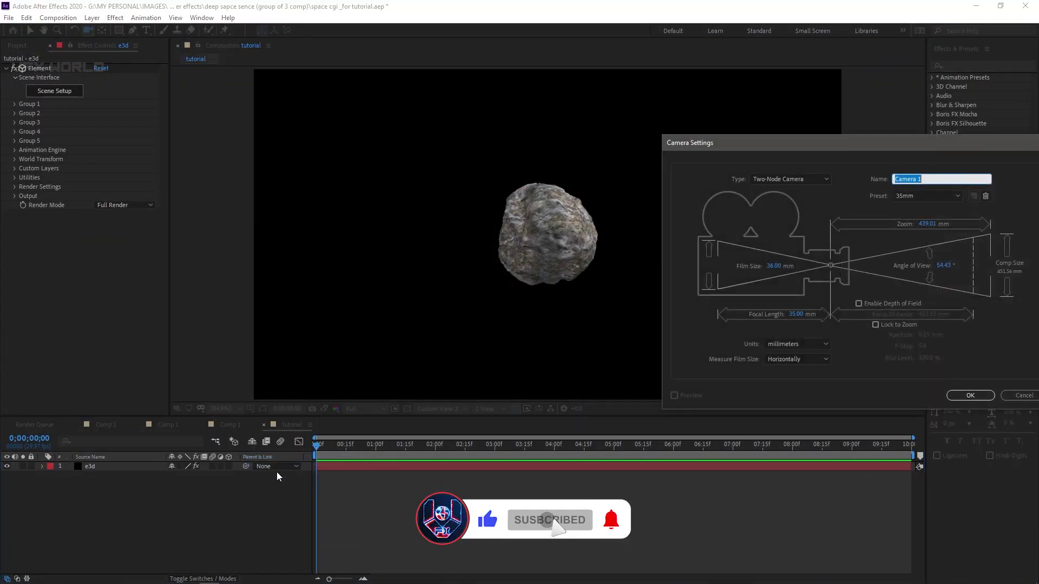
{"action": "left_click", "coordinate": [983, 399]}
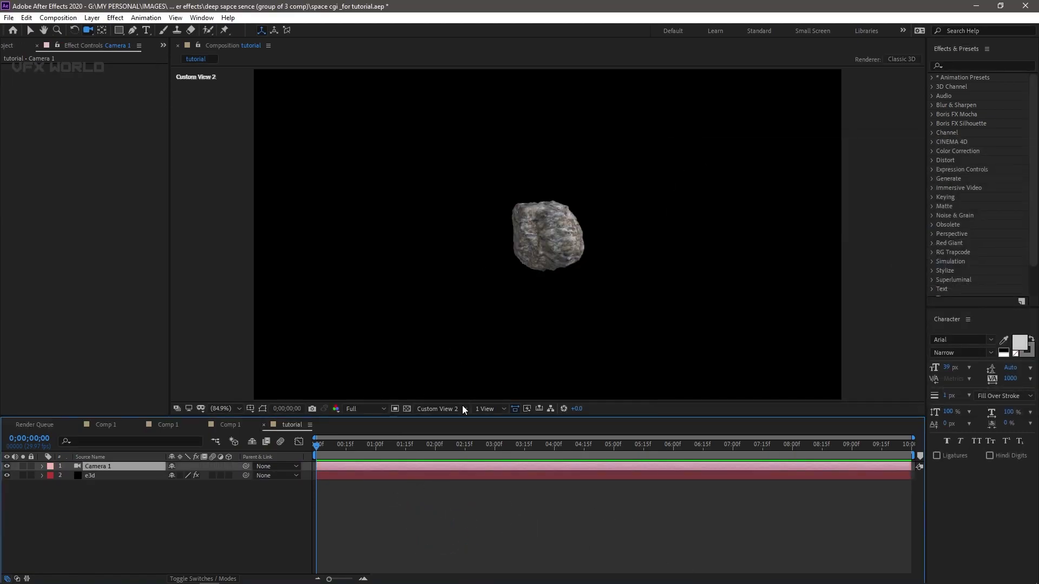
- Split the composition viewer into 2 Views, pairing an orbited Custom View 1 with the Active Camera view
{"action": "left_click", "coordinate": [480, 410]}
{"action": "left_click", "coordinate": [486, 430]}
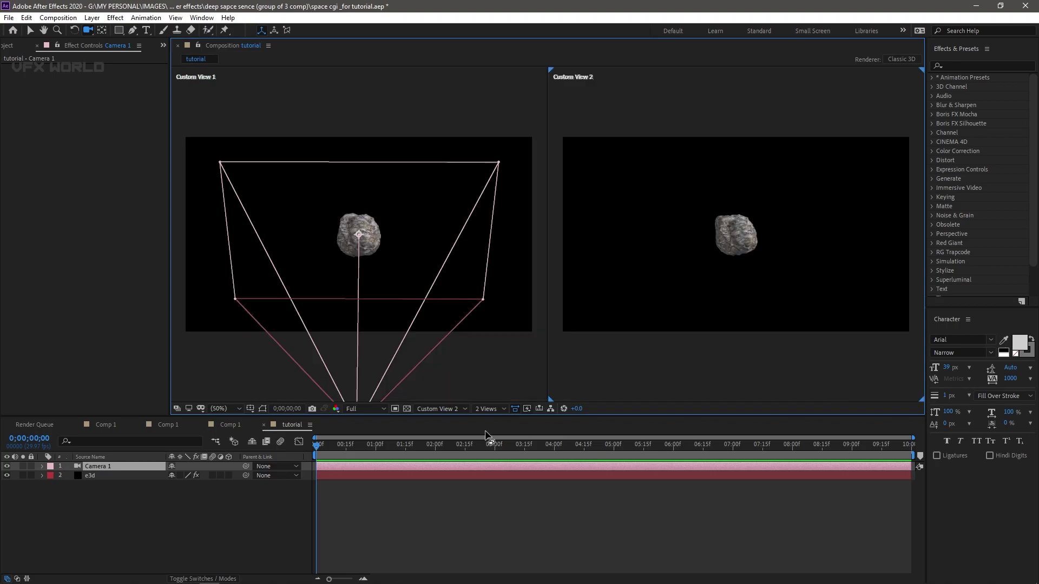
{"action": "left_click", "coordinate": [369, 293]}
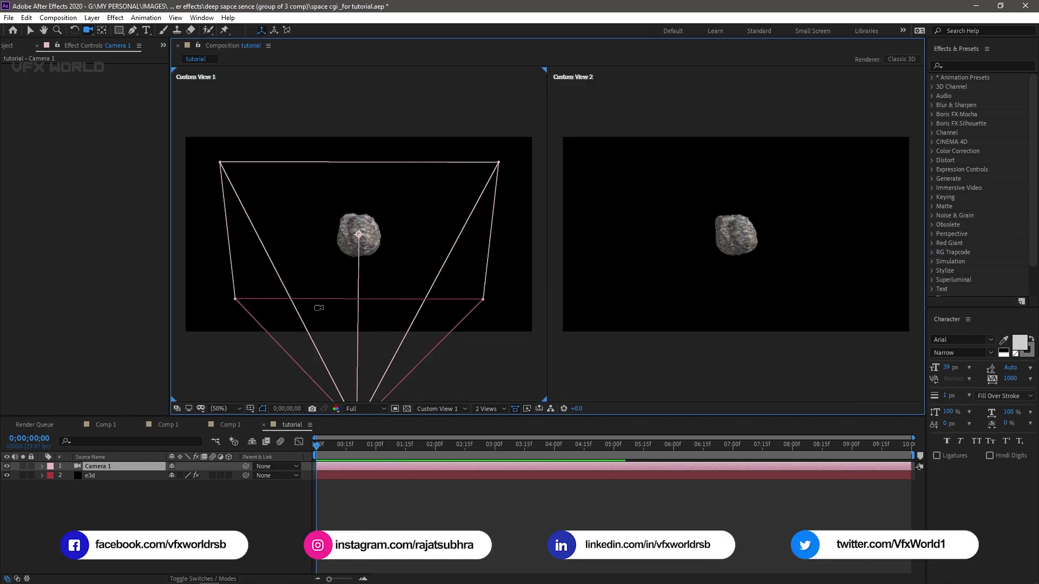
{"action": "left_click_drag", "start_coordinate": [354, 316], "coordinate": [341, 352]}
{"action": "left_click", "coordinate": [724, 281]}
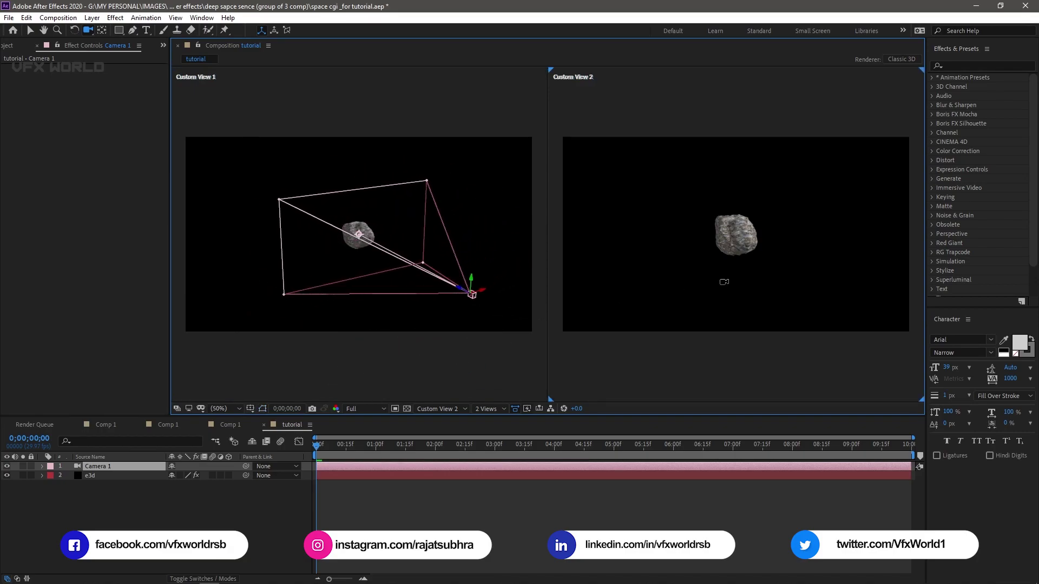
{"action": "left_click", "coordinate": [435, 414]}
{"action": "left_click", "coordinate": [437, 421]}
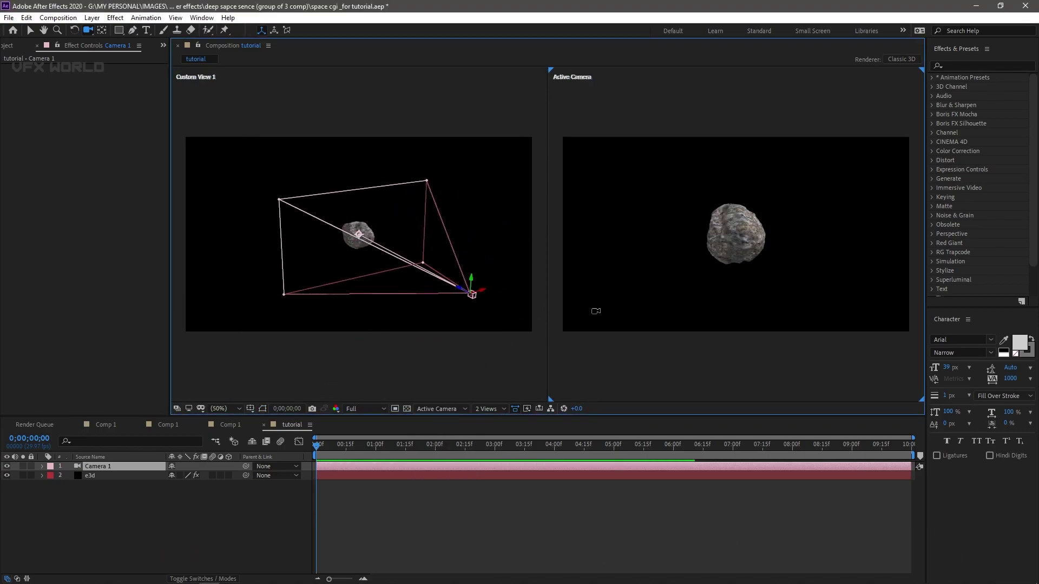
{"action": "left_click_drag", "start_coordinate": [764, 306], "coordinate": [768, 261]}
{"action": "key", "text": "ctrl+z"}
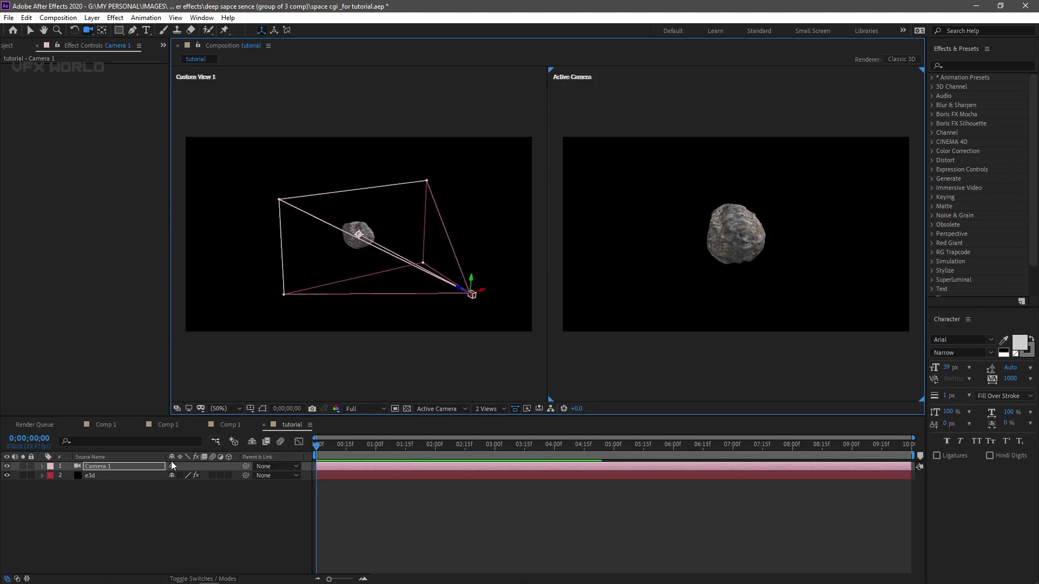
- Set the Physical Environment Lighting Influence of the e3d layer's Element effect to 100%
{"action": "left_click", "coordinate": [100, 476]}
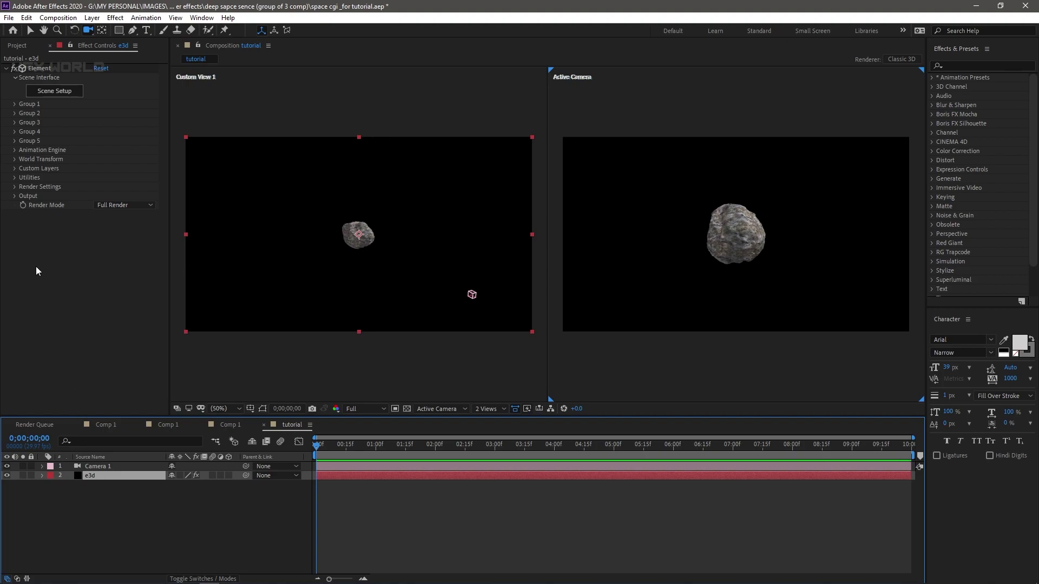
{"action": "left_click", "coordinate": [14, 186]}
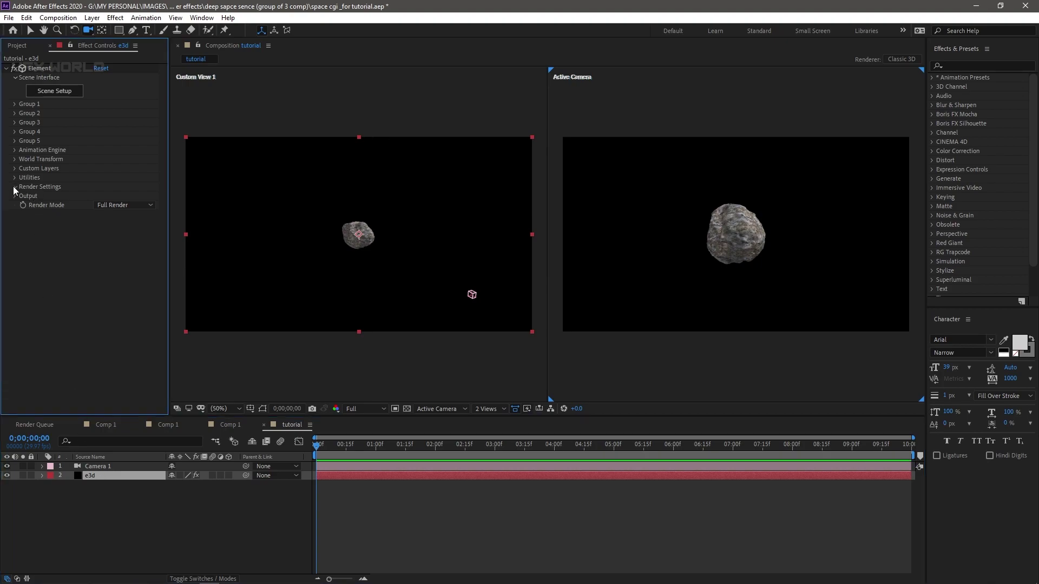
{"action": "left_click", "coordinate": [21, 196]}
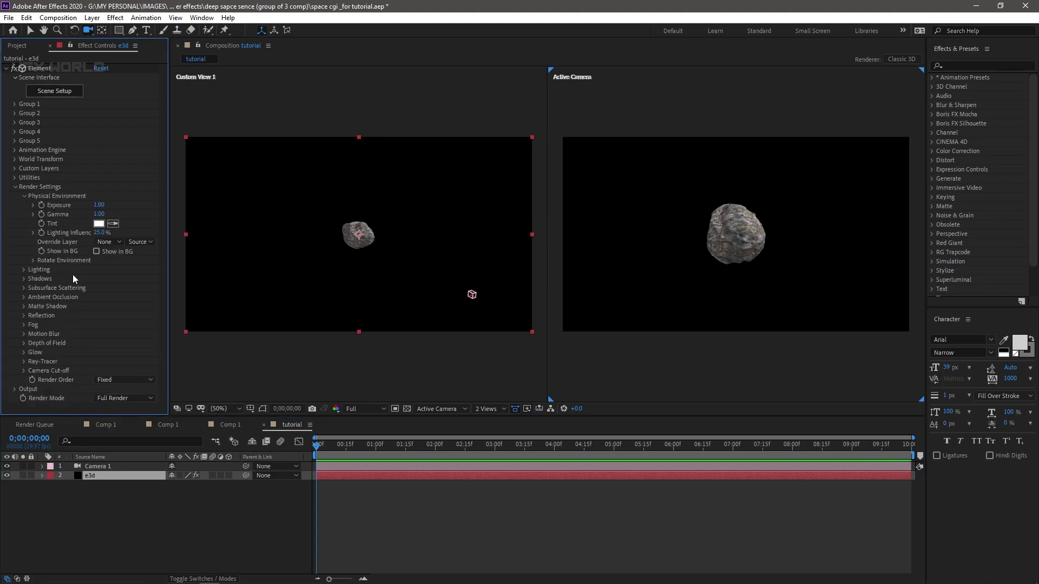
{"action": "left_click_drag", "start_coordinate": [95, 233], "coordinate": [145, 229]}
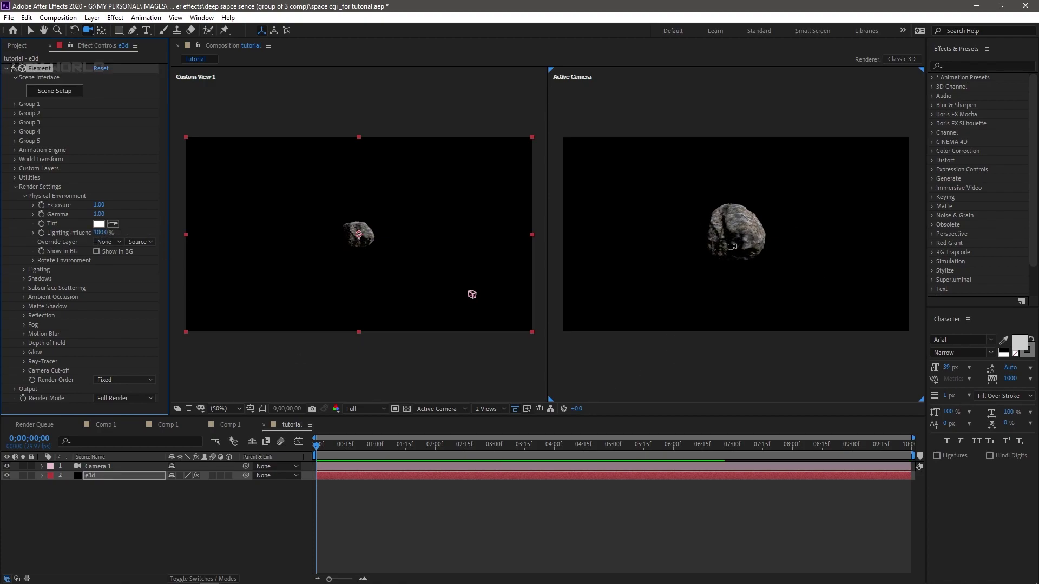
- Set the Camera Far Plane in Element's Camera Cut-off settings to 500000
{"action": "left_click", "coordinate": [24, 371]}
{"action": "left_click", "coordinate": [108, 390]}
{"action": "type", "text": "500000"}
{"action": "key", "text": "Return"}
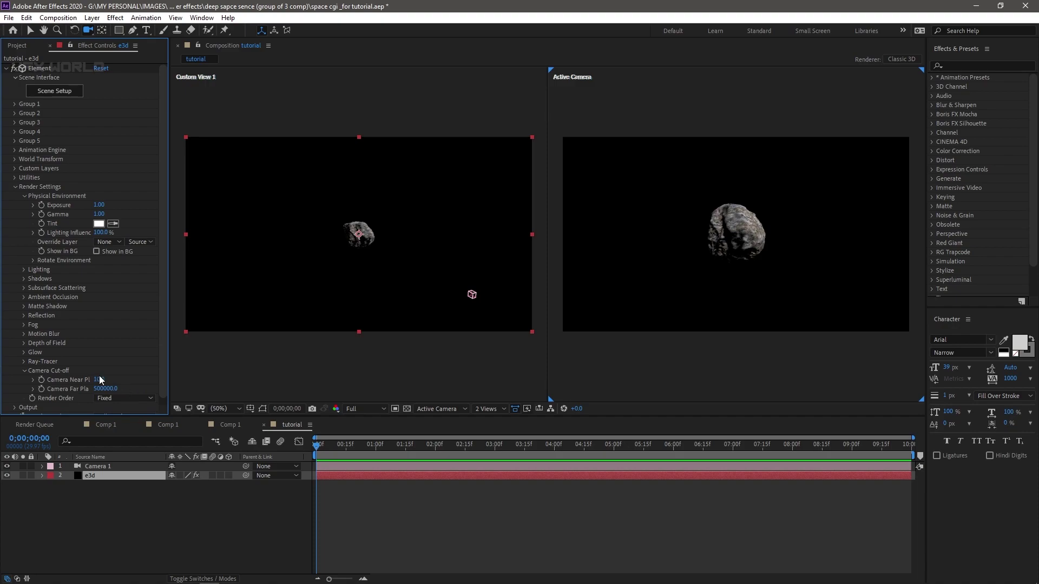
{"action": "left_click", "coordinate": [23, 370]}
{"action": "left_click", "coordinate": [15, 188]}
- Set the replicator shape of Element's Group 1 to 3D Grid
{"action": "left_click", "coordinate": [15, 105]}
{"action": "left_click", "coordinate": [24, 122]}
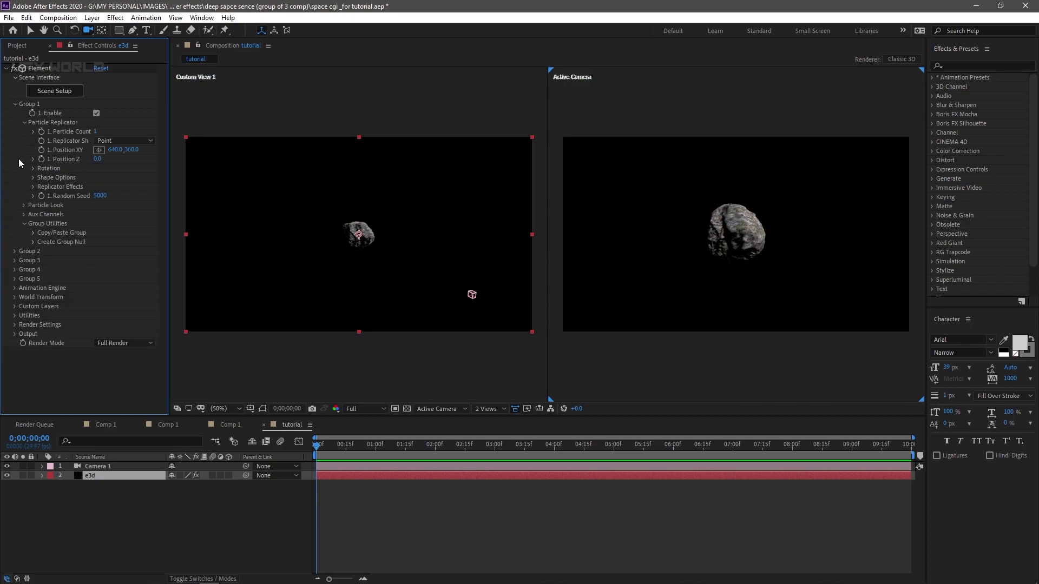
{"action": "left_click", "coordinate": [115, 141]}
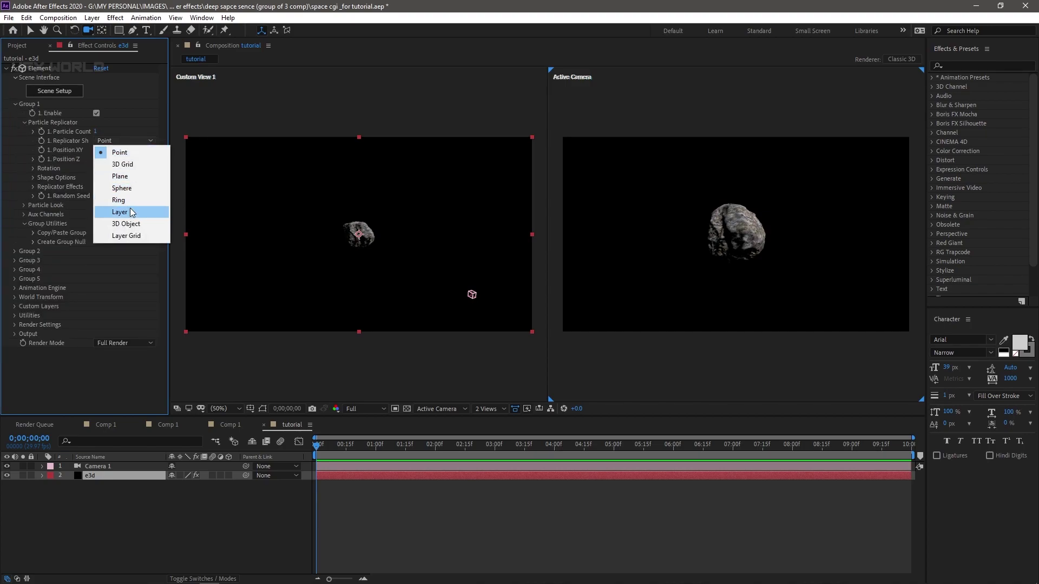
{"action": "left_click", "coordinate": [141, 164]}
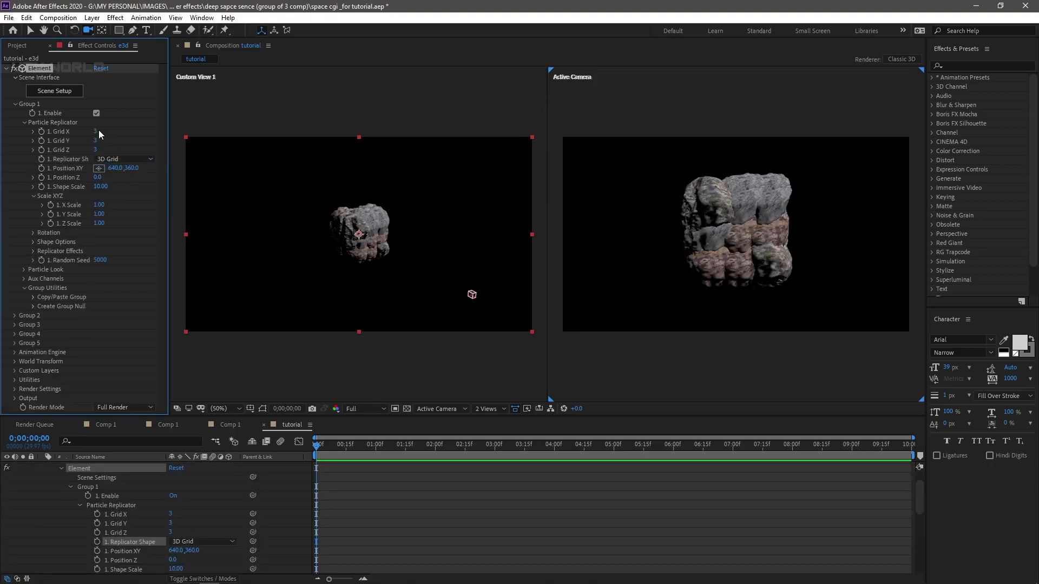
- Set Group 1's Grid Z count to 20 and inspect the rock grid from an angle in Custom View 1
{"action": "left_click", "coordinate": [96, 150]}
{"action": "type", "text": "20"}
{"action": "key", "text": "Return"}
{"action": "left_click_drag", "start_coordinate": [472, 295], "coordinate": [534, 328]}
{"action": "left_click_drag", "start_coordinate": [365, 235], "coordinate": [407, 240]}
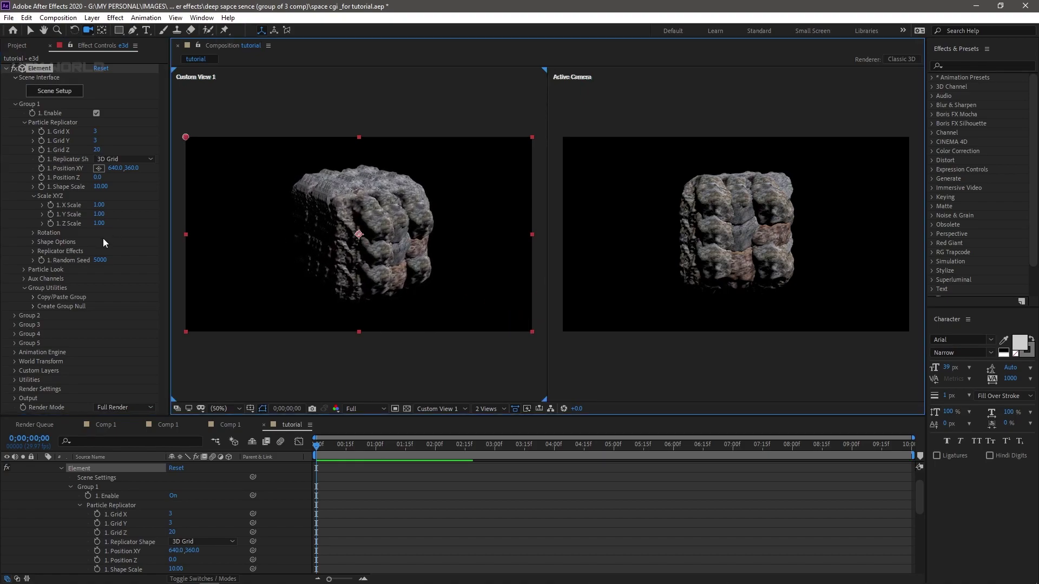
- Set Group 1's Shape Scale to 128 to spread out the rock grid
{"action": "left_click", "coordinate": [104, 188]}
{"action": "type", "text": "12"}
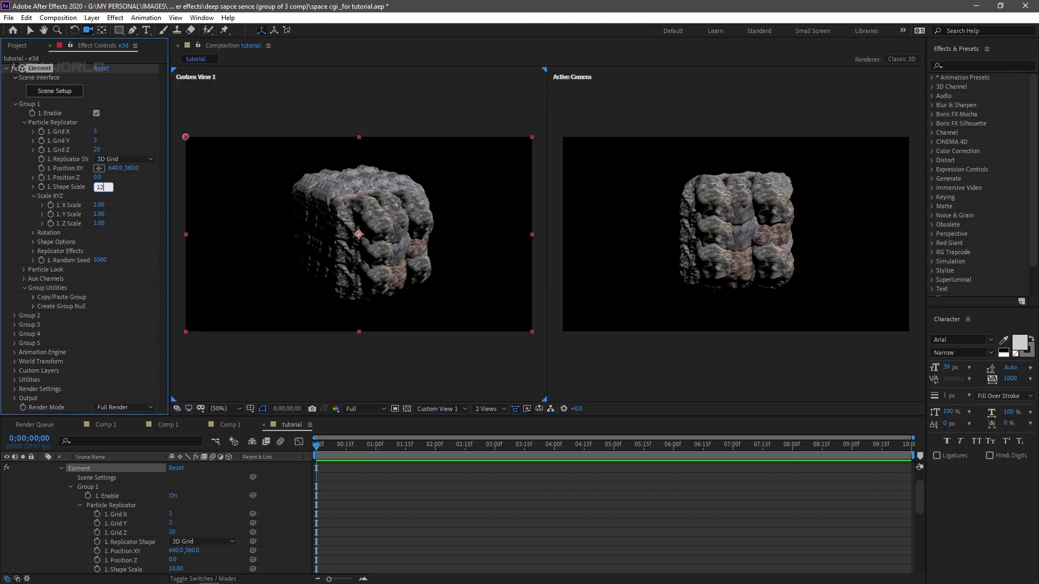
{"action": "type", "text": "8"}
{"action": "key", "text": "Return"}
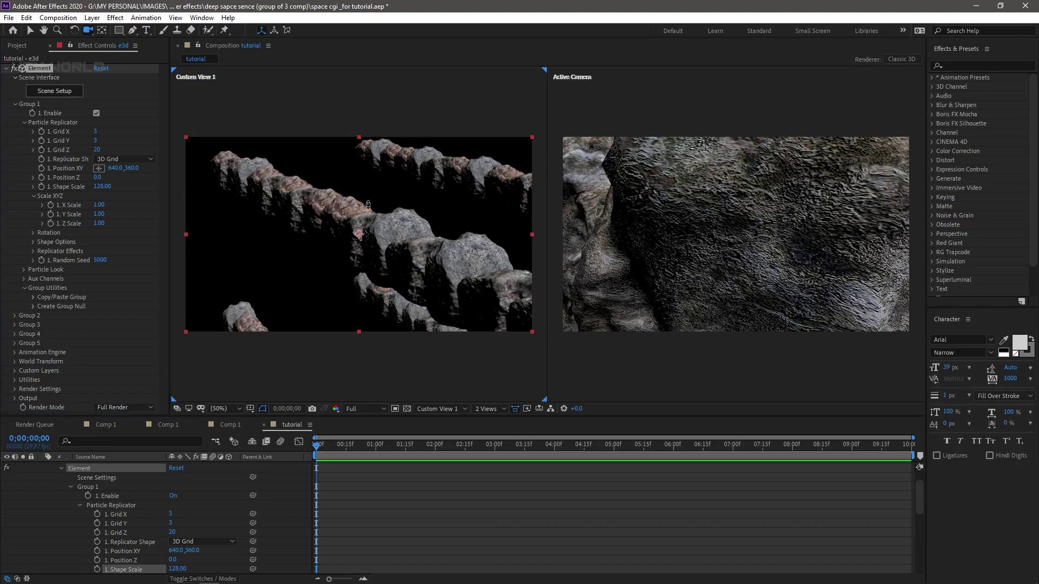
{"action": "left_click_drag", "start_coordinate": [308, 408], "coordinate": [298, 449]}
{"action": "left_click_drag", "start_coordinate": [416, 317], "coordinate": [327, 319]}
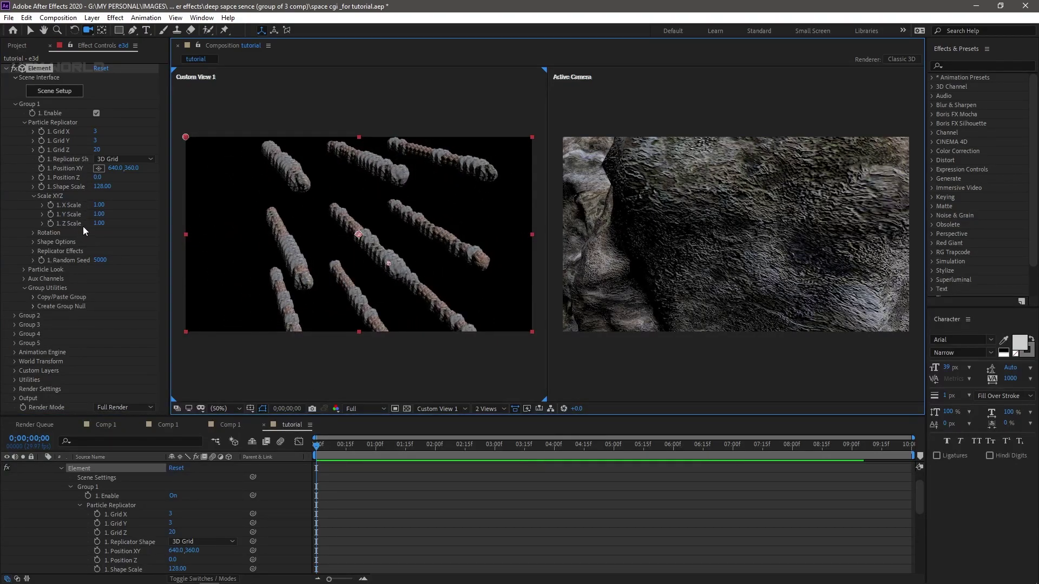
- Set Group 1's Z Scale to 7 to stretch the rock grid in depth
{"action": "mouse_move", "coordinate": [97, 226]}
{"action": "left_mouse_down"}
{"action": "mouse_move", "coordinate": [120, 225]}
{"action": "mouse_move", "coordinate": [103, 226]}
{"action": "left_mouse_up"}
{"action": "left_click", "coordinate": [103, 226]}
{"action": "type", "text": "7"}
{"action": "key", "text": "Return"}
{"action": "left_click", "coordinate": [358, 222]}
{"action": "left_click_drag", "start_coordinate": [358, 222], "coordinate": [303, 278]}
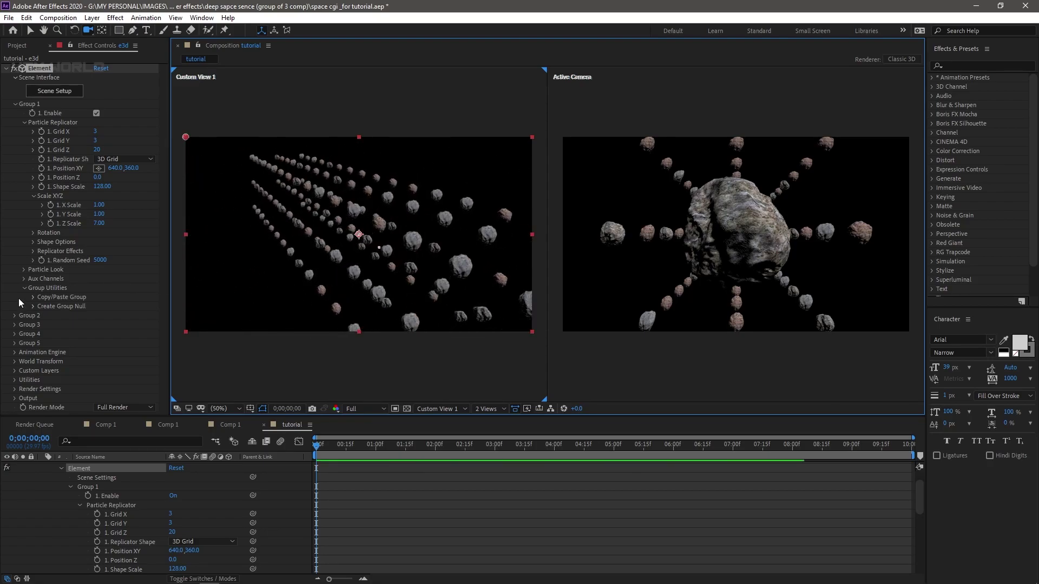
- Set Group 1's Particle Size Random to 40% and its Particle Size to 11.40
{"action": "left_click", "coordinate": [24, 269]}
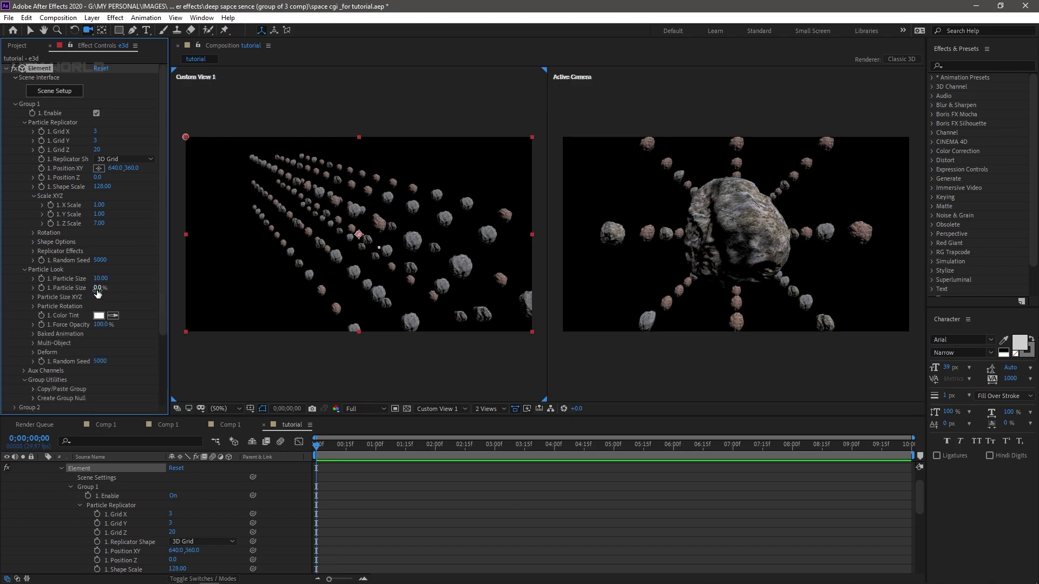
{"action": "left_click_drag", "start_coordinate": [167, 266], "coordinate": [195, 263]}
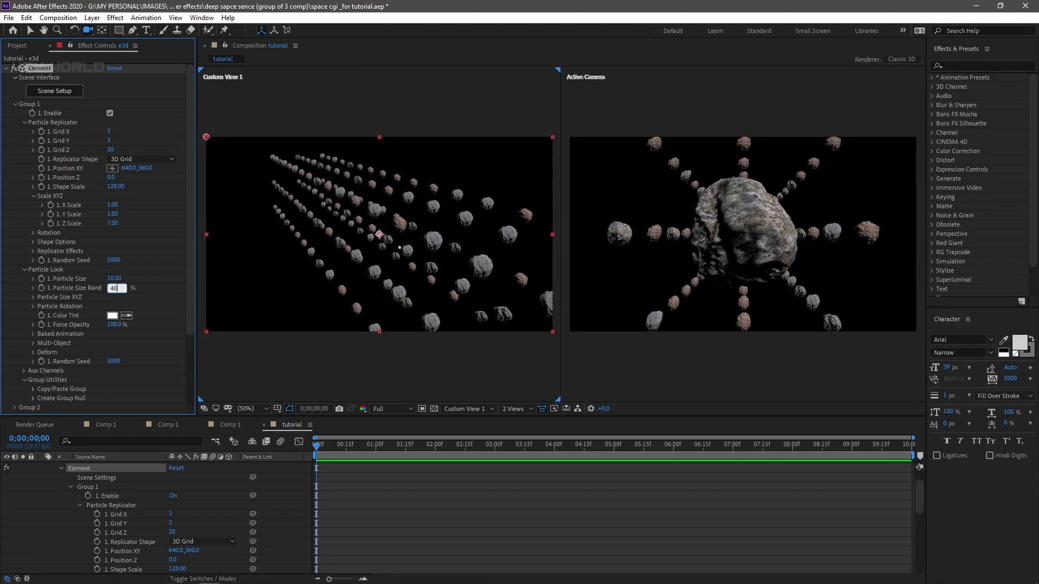
{"action": "key", "text": "Return"}
{"action": "left_click_drag", "start_coordinate": [339, 271], "coordinate": [380, 232]}
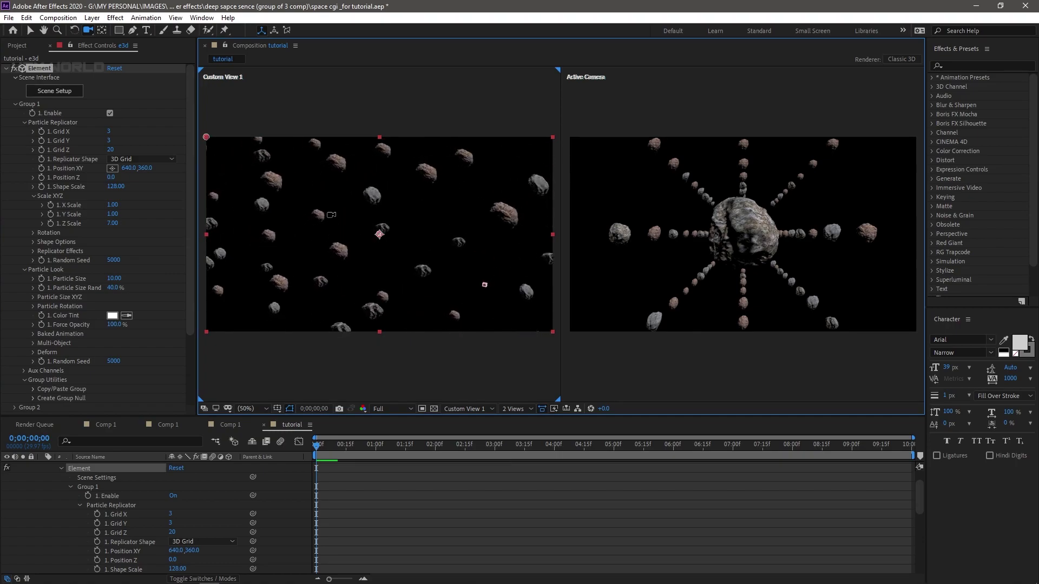
{"action": "left_click_drag", "start_coordinate": [114, 283], "coordinate": [123, 280]}
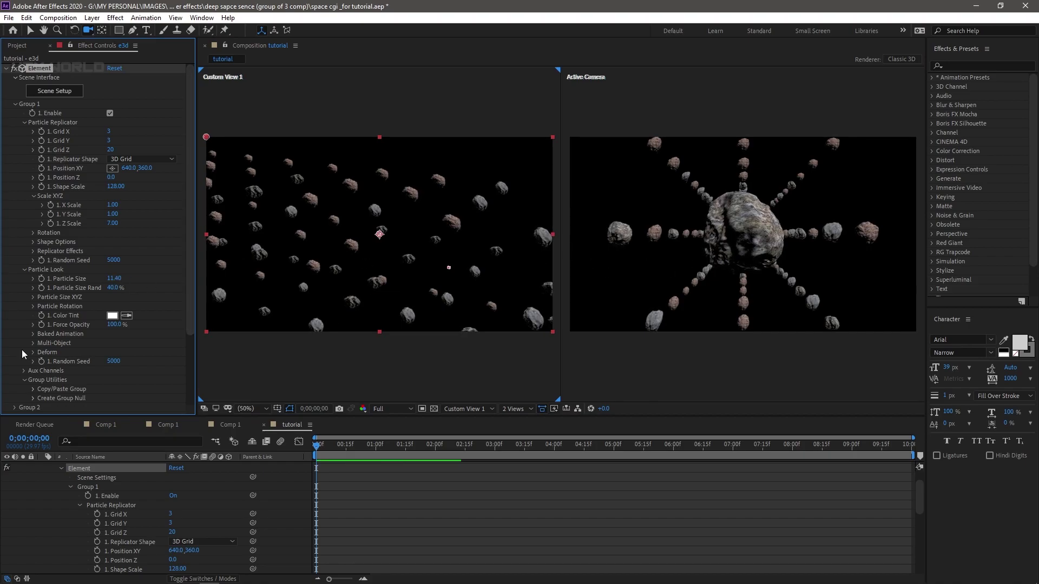
- Scatter the Group 1 rocks with Scatter at 59.6 and X Scatter at 7.2
{"action": "left_click", "coordinate": [34, 253]}
{"action": "left_click", "coordinate": [43, 261]}
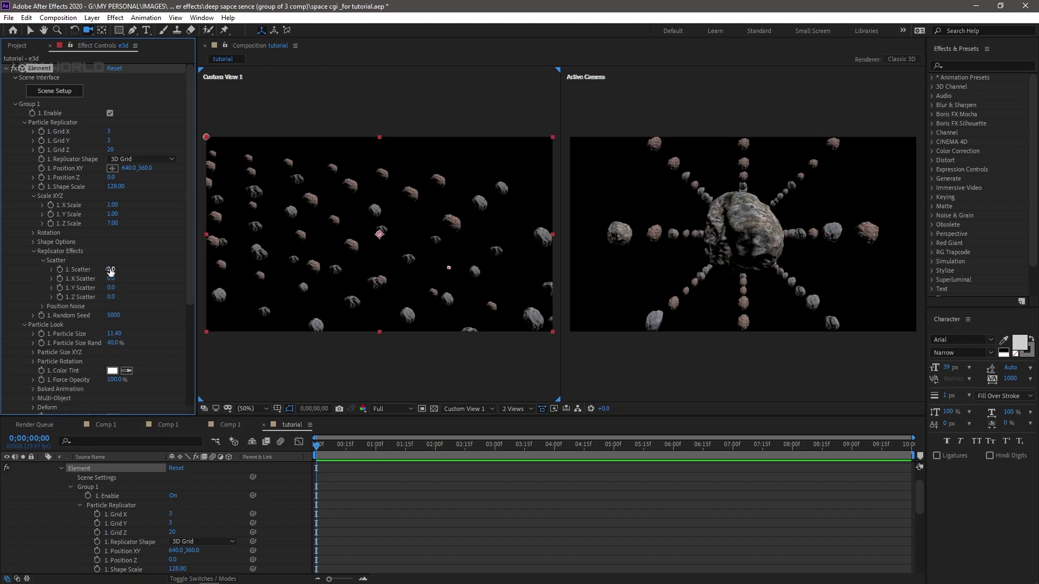
{"action": "type", "text": "55"}
{"action": "key", "text": "Return"}
{"action": "left_click_drag", "start_coordinate": [376, 259], "coordinate": [320, 243]}
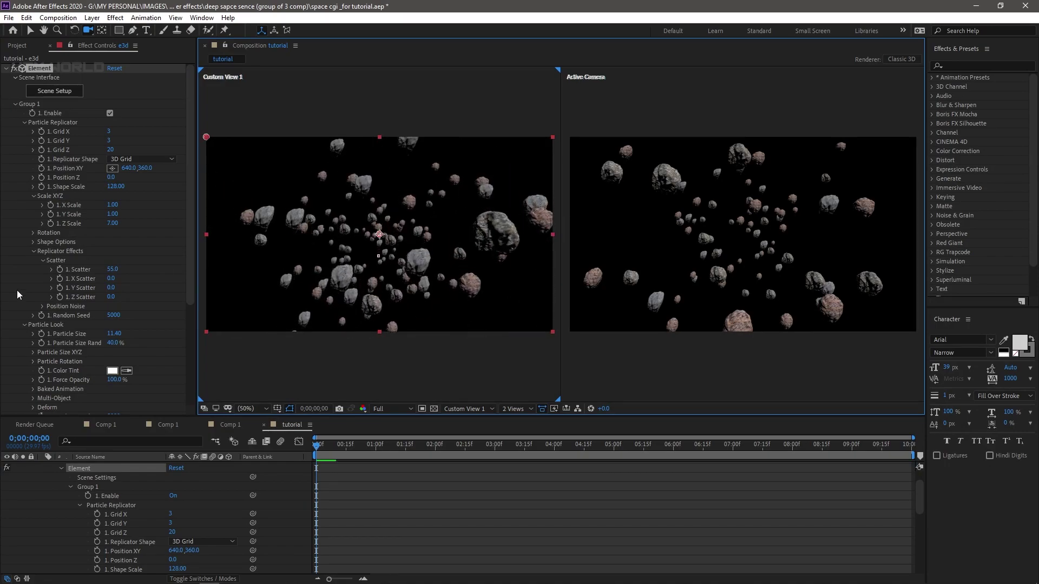
{"action": "left_click_drag", "start_coordinate": [111, 270], "coordinate": [186, 267]}
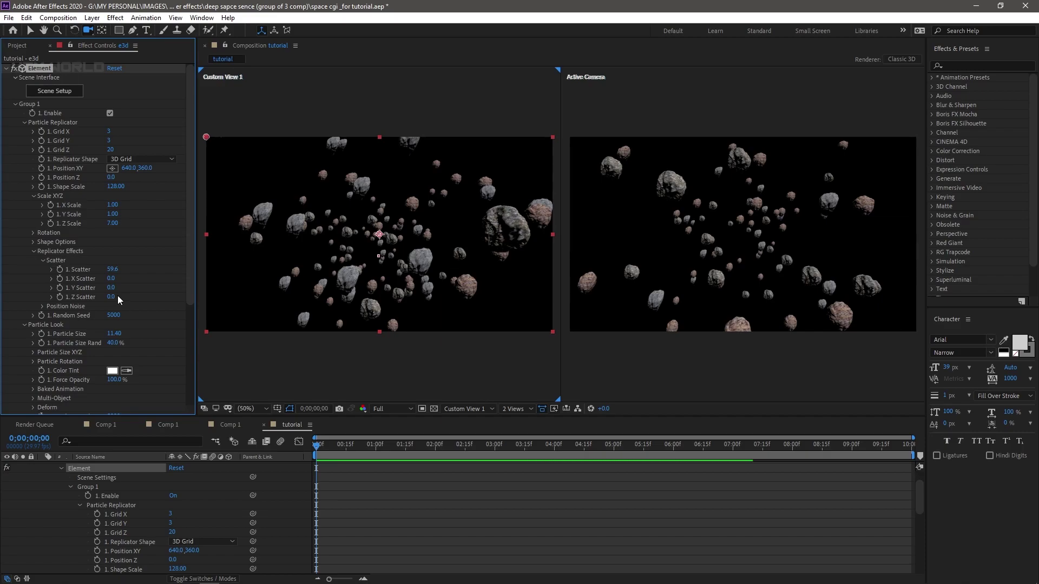
{"action": "left_click_drag", "start_coordinate": [111, 278], "coordinate": [522, 304]}
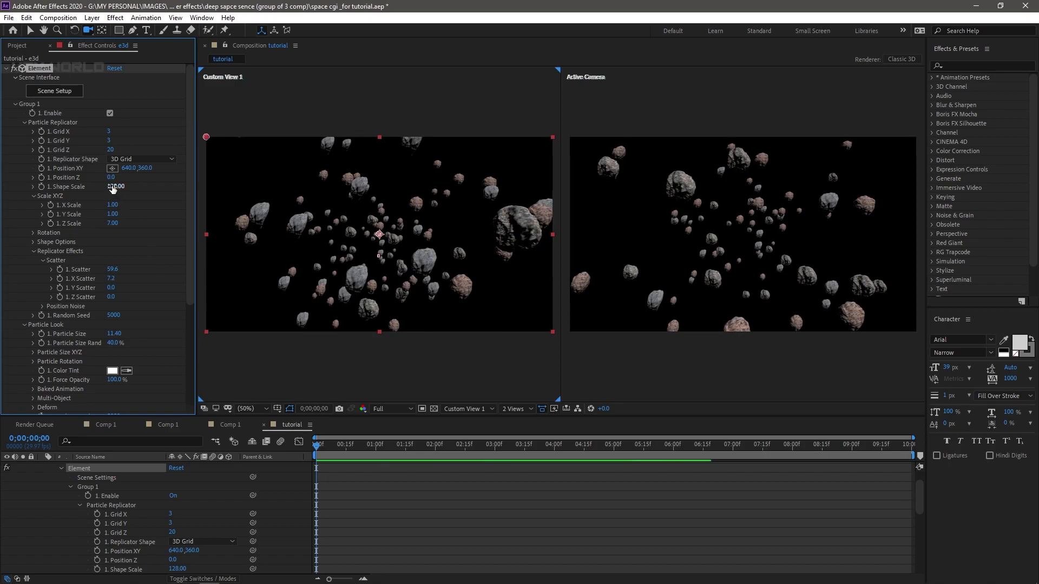
- Reduce Group 1's Z Scale to 5 and check the tighter rock field in Custom View 1
{"action": "left_click", "coordinate": [115, 225]}
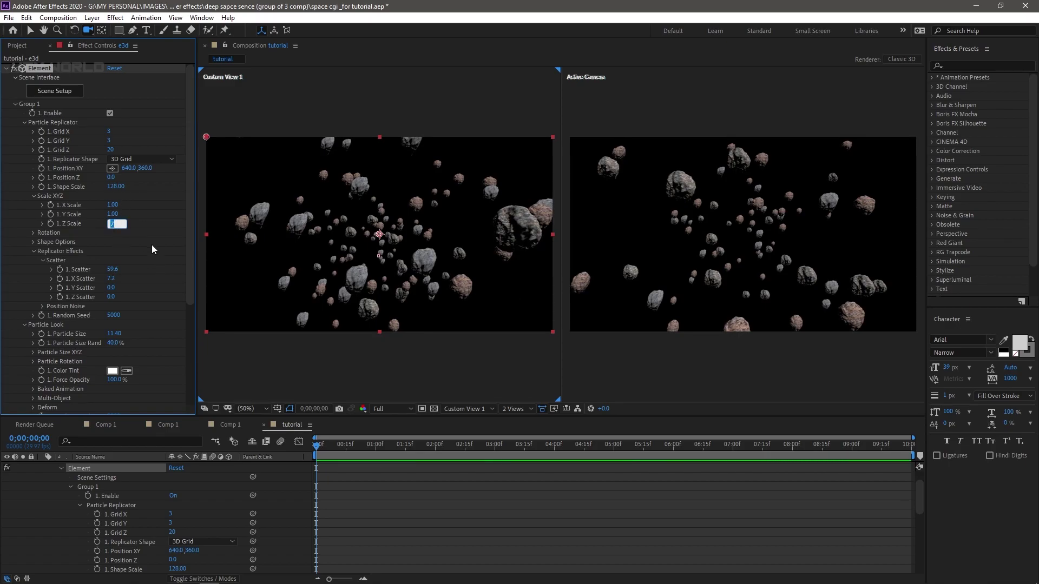
{"action": "type", "text": "5"}
{"action": "key", "text": "Return"}
{"action": "left_click_drag", "start_coordinate": [392, 270], "coordinate": [388, 300]}
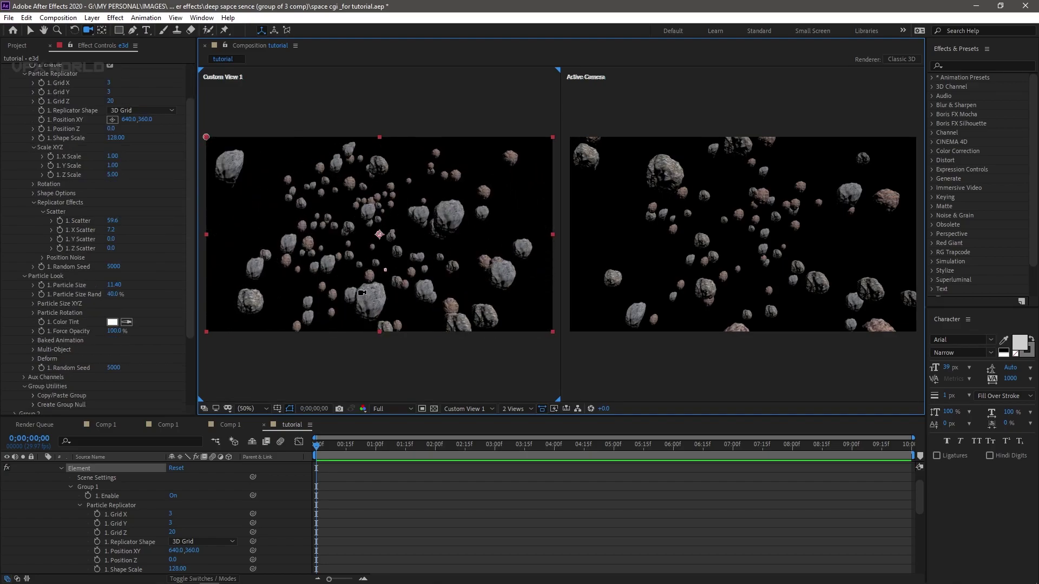
- Set Group 1's particle Rotation Random to 6x+0.0° and enable keyframing for it at 0;00;00;00
{"action": "left_click", "coordinate": [33, 314]}
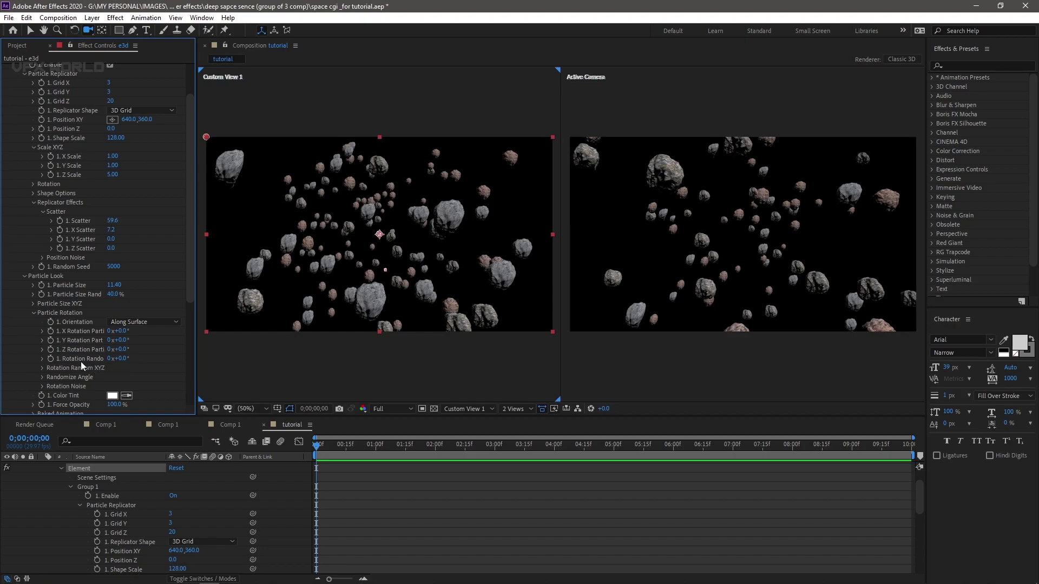
{"action": "left_click", "coordinate": [111, 359]}
{"action": "type", "text": "1"}
{"action": "key", "text": "Return"}
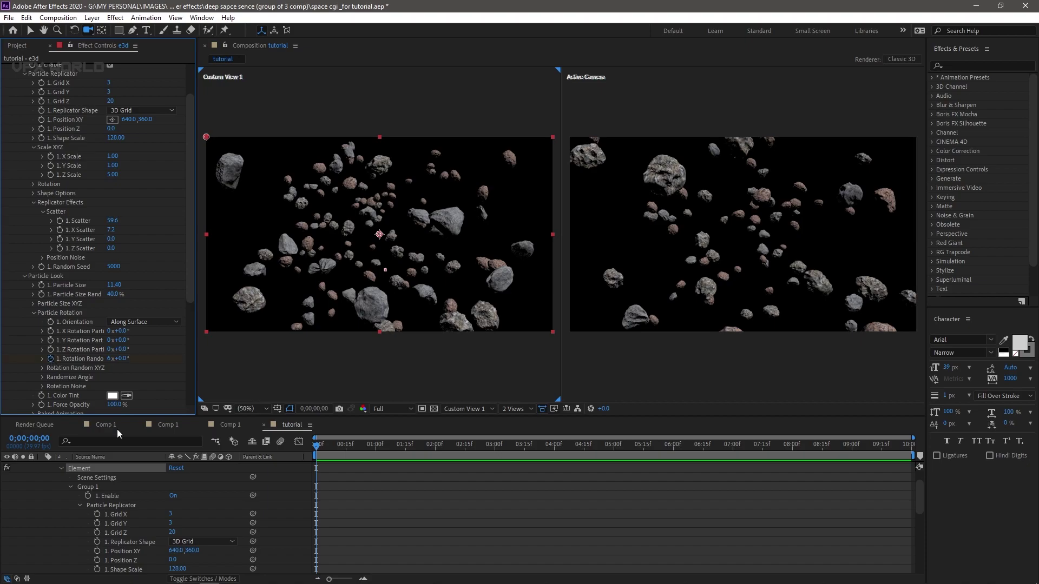
- Change Rotation Random at 0;00;09;29 to animate the rocks' rotation, and preview the animation from the start
{"action": "left_click_drag", "start_coordinate": [379, 446], "coordinate": [892, 457]}
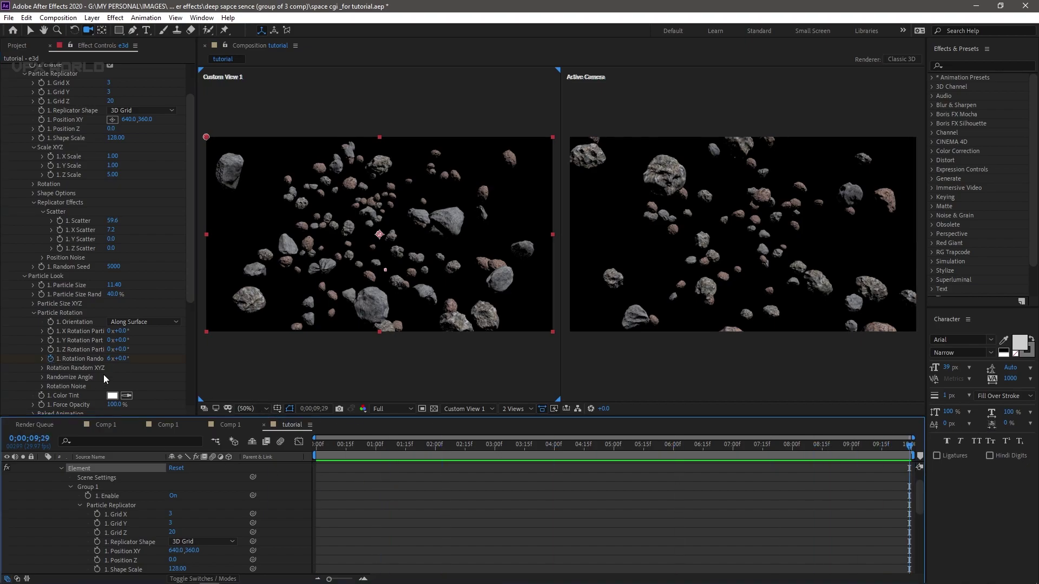
{"action": "left_click_drag", "start_coordinate": [121, 359], "coordinate": [143, 360]}
{"action": "left_click_drag", "start_coordinate": [346, 446], "coordinate": [271, 475]}
{"action": "key", "text": "space"}
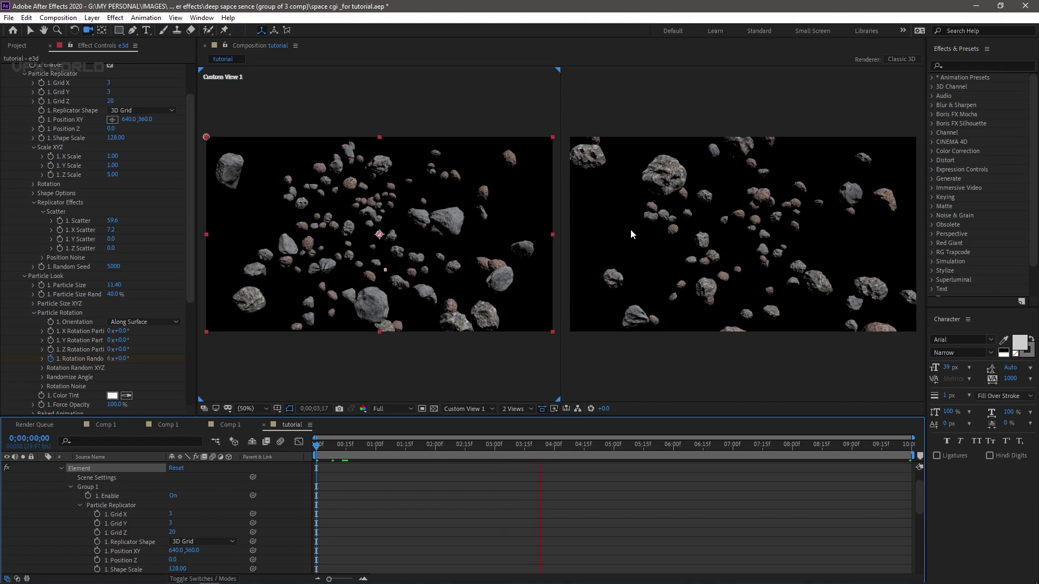
{"action": "key", "text": "space"}
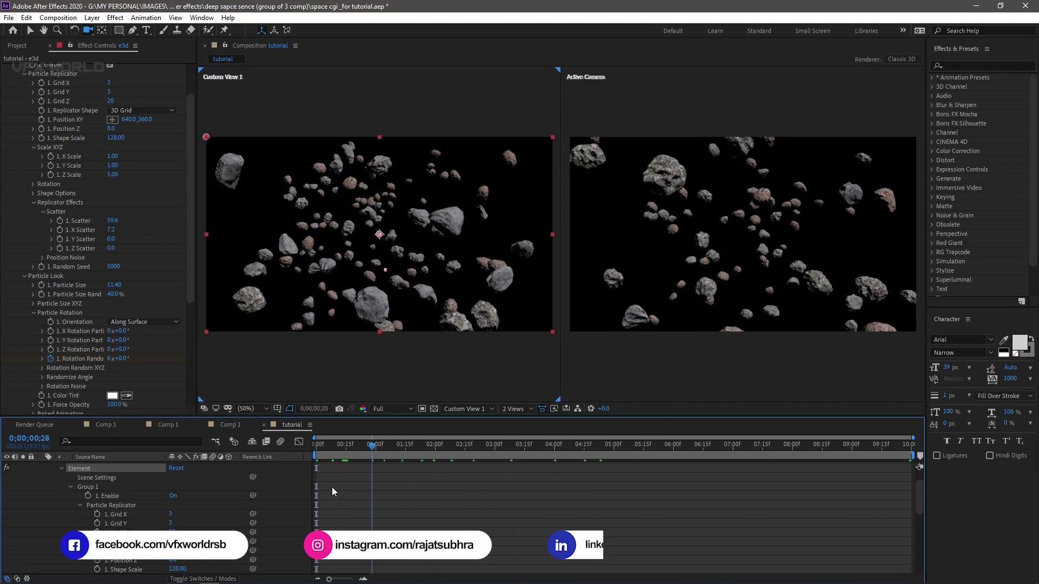
- Set Group 1's Rotation Random to 6x+40.0° at 0;00;09;29 and scrub through the animation back to the start
{"action": "left_click_drag", "start_coordinate": [349, 498], "coordinate": [732, 529]}
{"action": "key", "text": "End"}
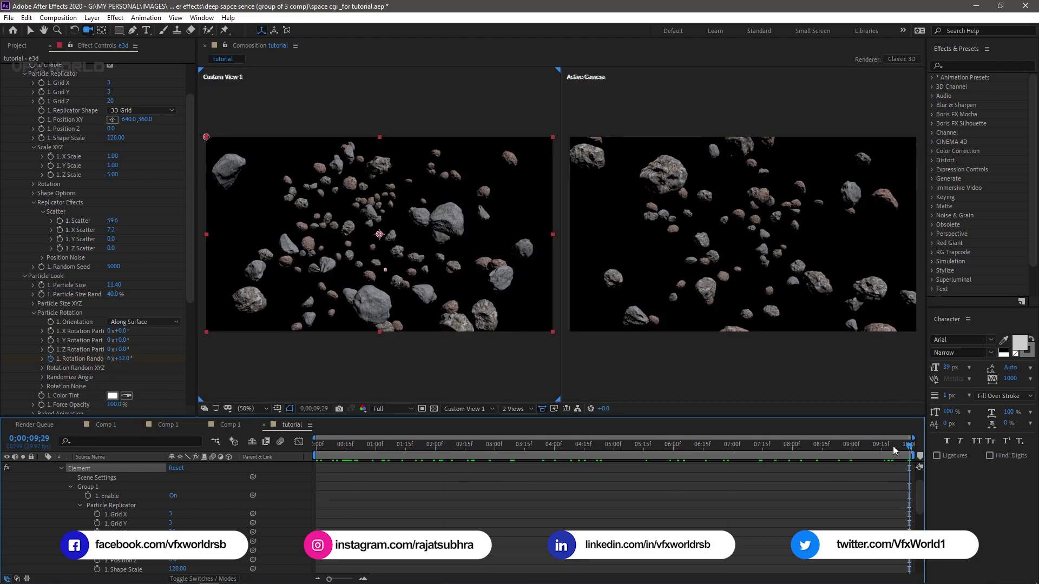
{"action": "left_click", "coordinate": [121, 359]}
{"action": "type", "text": "40"}
{"action": "key", "text": "Return"}
{"action": "left_click_drag", "start_coordinate": [870, 446], "coordinate": [376, 524]}
{"action": "key", "text": "Home"}
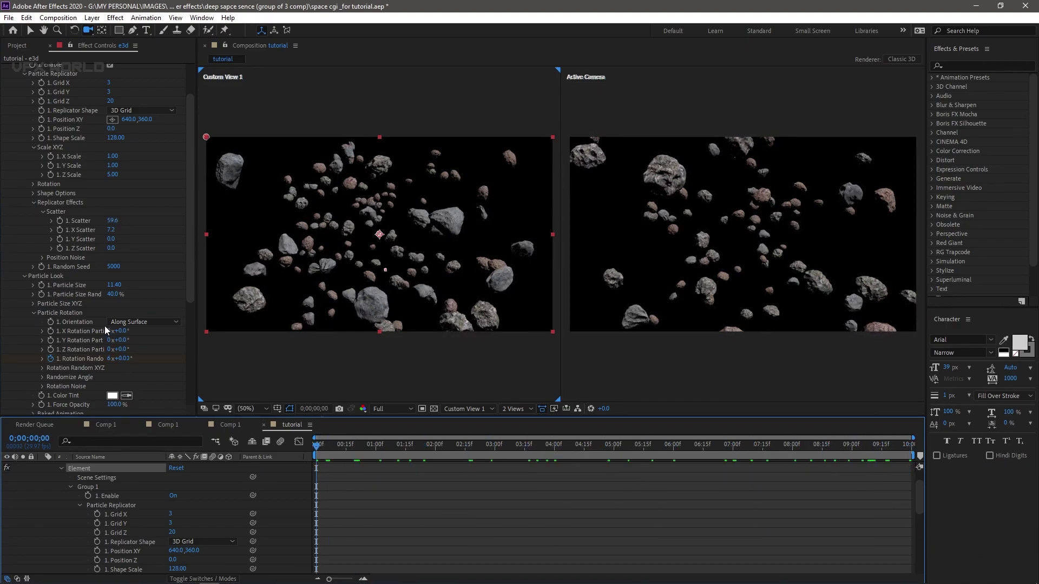
- Keyframe Group 1's Scatter at 0;00;00;00, set it to 65 at 0;00;09;29, and scrub back through the drifting rocks
{"action": "left_click", "coordinate": [59, 221]}
{"action": "left_click_drag", "start_coordinate": [319, 447], "coordinate": [911, 445]}
{"action": "left_click", "coordinate": [113, 220]}
{"action": "type", "text": "6"}
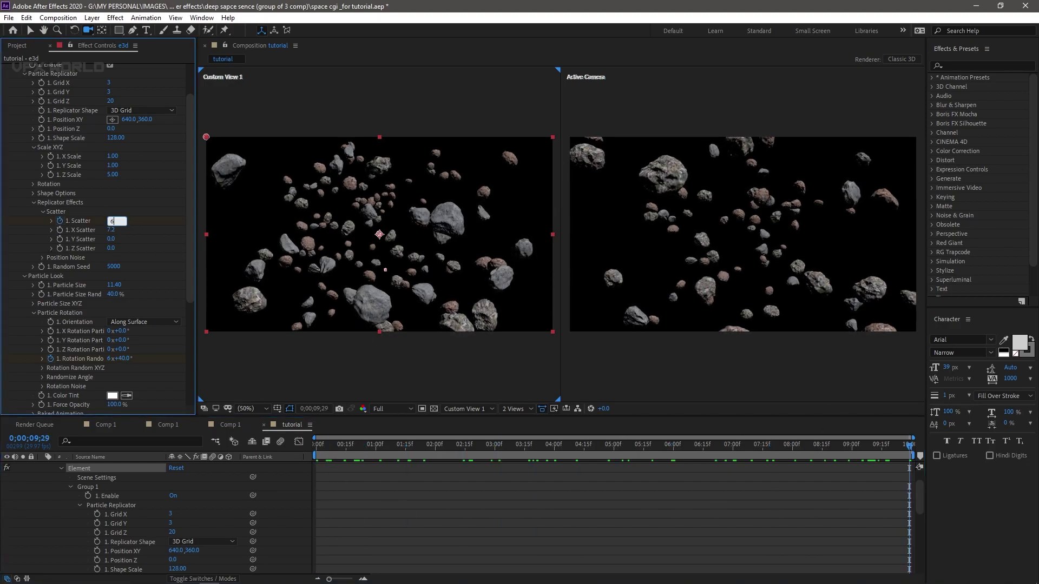
{"action": "type", "text": "5"}
{"action": "key", "text": "Return"}
{"action": "left_click_drag", "start_coordinate": [896, 442], "coordinate": [671, 482]}
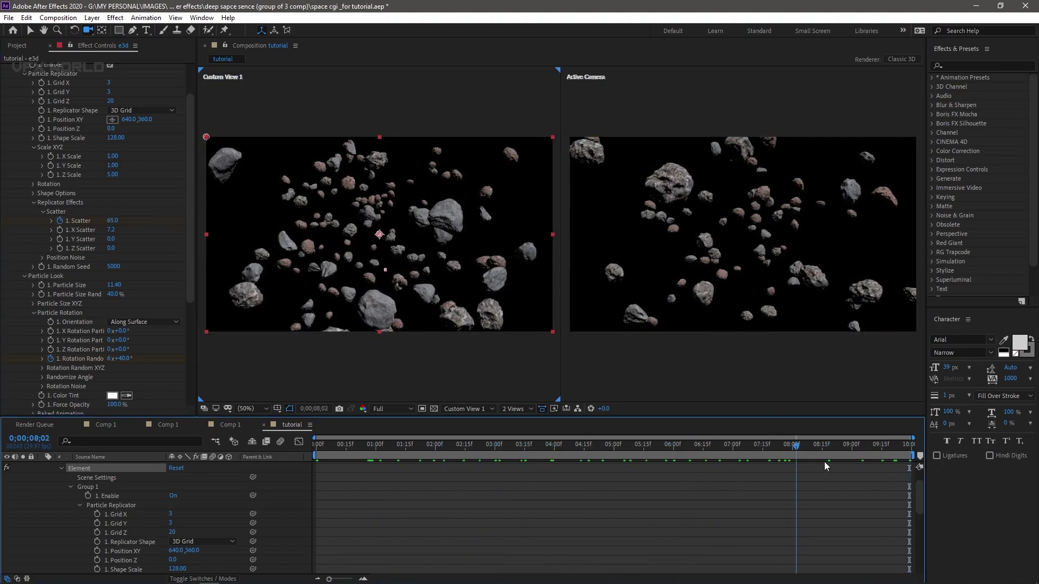
{"action": "left_click_drag", "start_coordinate": [618, 522], "coordinate": [316, 496]}
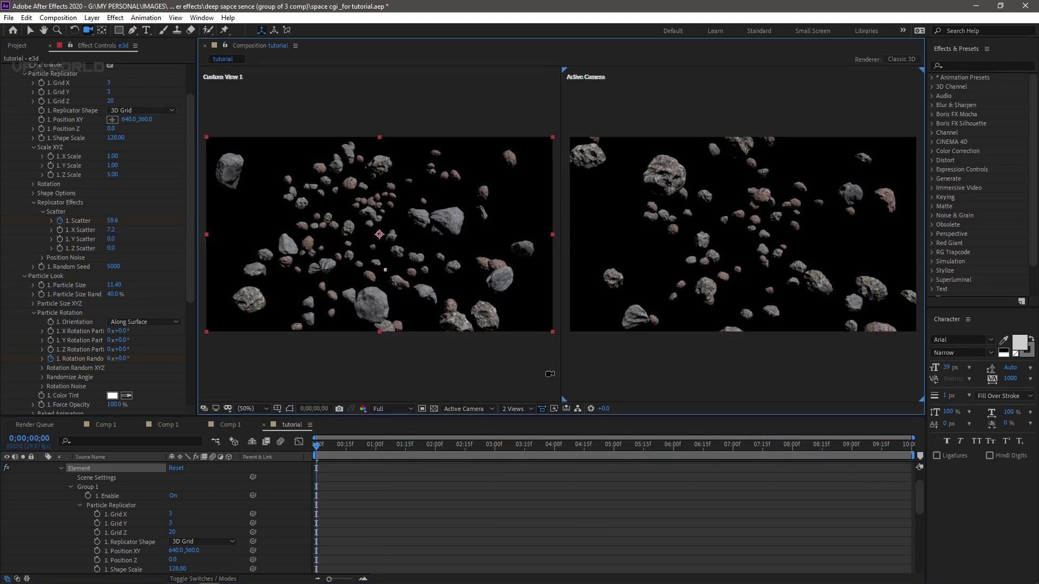
- Switch to a single Active Camera view and pull the camera back to about 814.8, 511.2, -10231.3 to frame the rock field
{"action": "left_click", "coordinate": [519, 409]}
{"action": "left_click", "coordinate": [521, 422]}
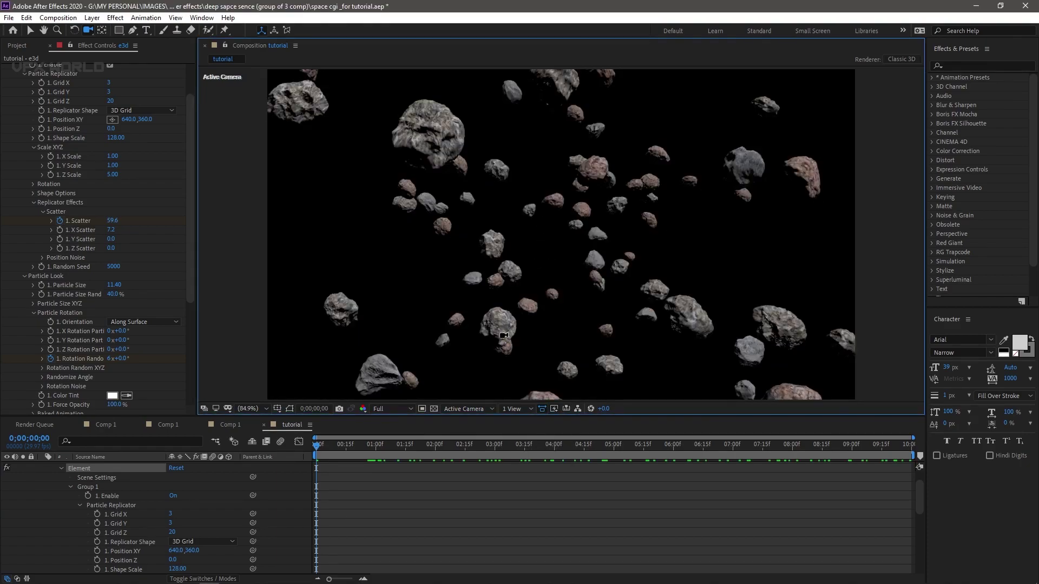
{"action": "left_click_drag", "start_coordinate": [591, 156], "coordinate": [560, 274]}
- Collapse the e3d layer and enable keyframing for Camera 1's Point of Interest, Position, Orientation and X, Y and Z Rotation at 0;00;00;00
{"action": "scroll", "coordinate": [103, 516], "scroll_direction": "up", "scroll_amount": 1}
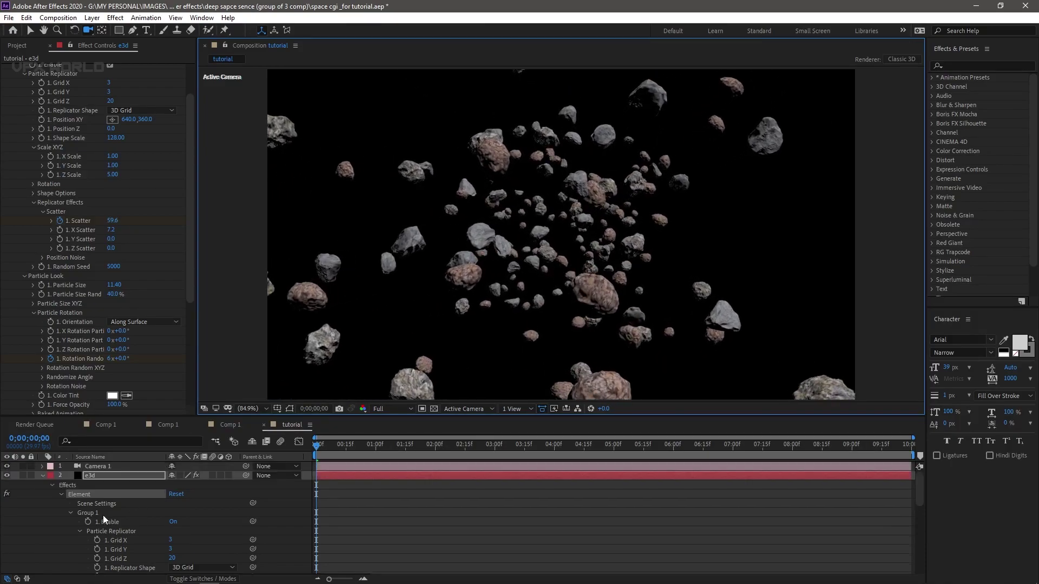
{"action": "left_click", "coordinate": [42, 476]}
{"action": "left_click", "coordinate": [127, 468]}
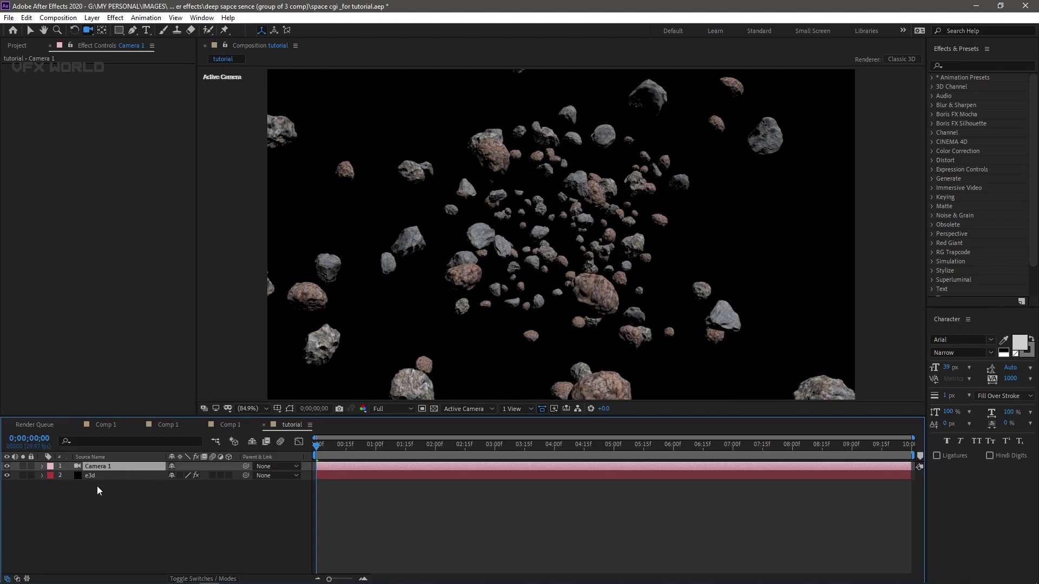
{"action": "key", "text": "p"}
{"action": "key", "text": "shift+a"}
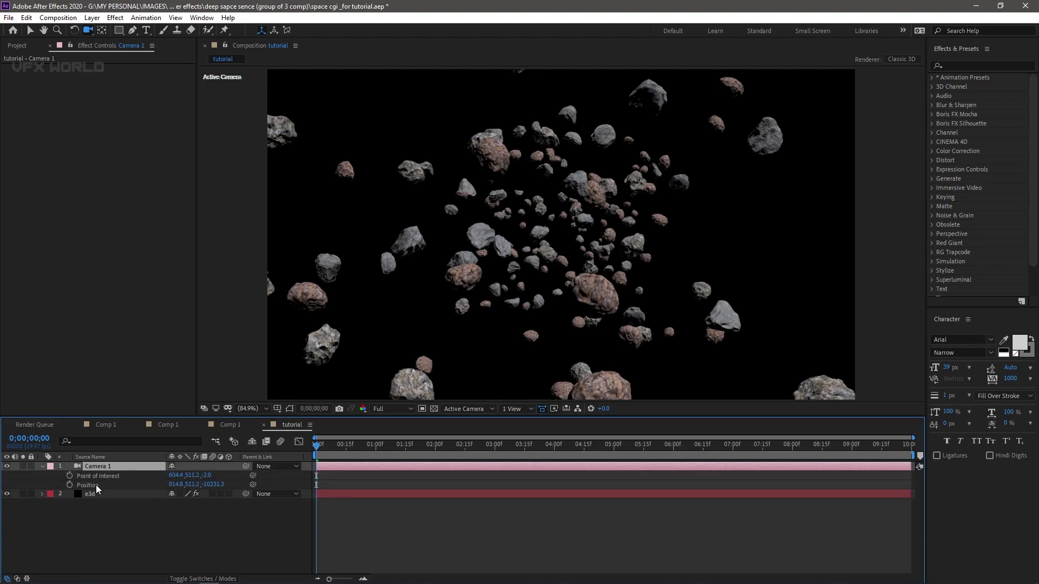
{"action": "key", "text": "shift+r"}
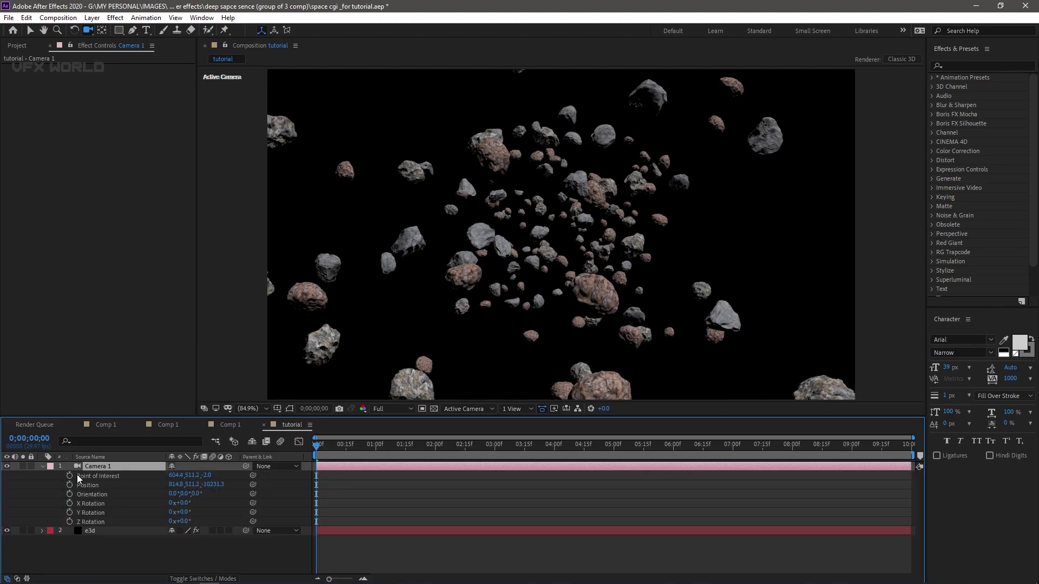
{"action": "mouse_move", "coordinate": [66, 526]}
{"action": "left_mouse_down"}
{"action": "mouse_move", "coordinate": [70, 480]}
{"action": "mouse_move", "coordinate": [70, 515]}
{"action": "left_mouse_up"}
{"action": "left_click", "coordinate": [69, 521]}
- Move Camera 1 closer to the rocks at 0;00;09;29, to about 770.2, 511.2, -8061.5, and preview the camera move
{"action": "left_click_drag", "start_coordinate": [333, 442], "coordinate": [912, 438]}
{"action": "left_click_drag", "start_coordinate": [526, 285], "coordinate": [834, 451]}
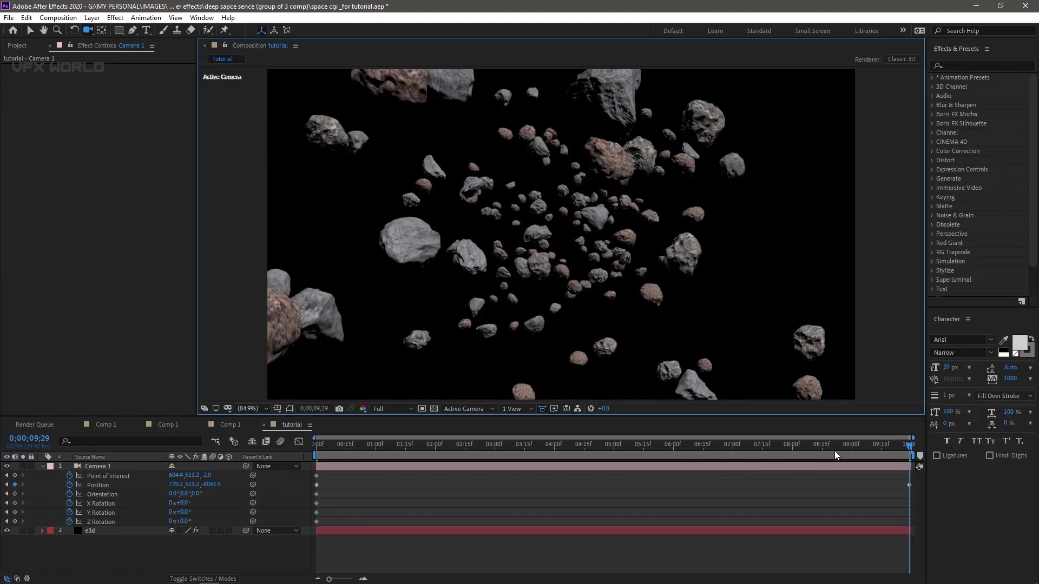
{"action": "key", "text": "space"}
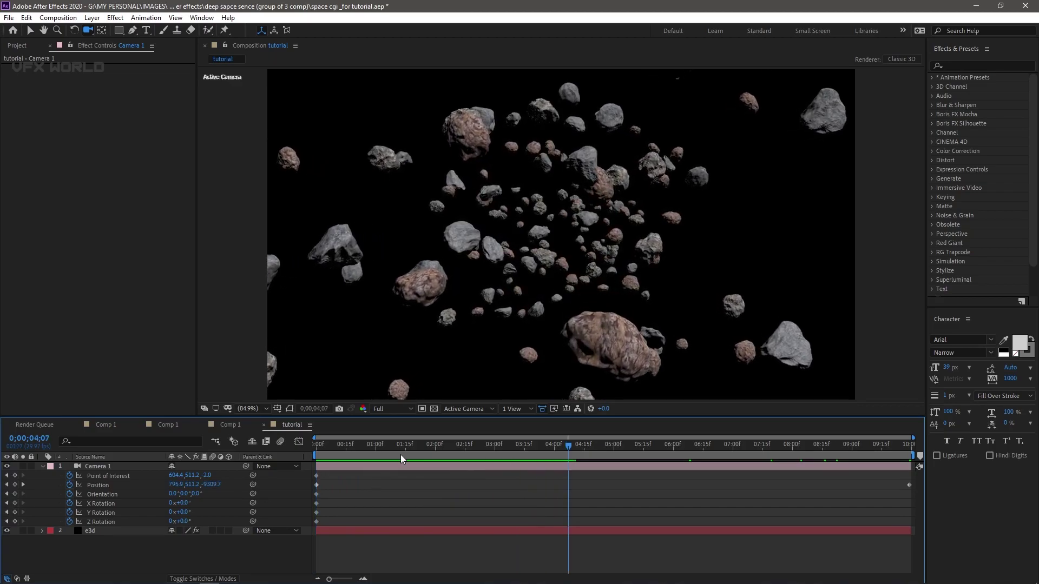
{"action": "key", "text": "space"}
- Set Camera 1's Z Rotation to 0x+9.0° at 0;00;00;00 and play the animation briefly
{"action": "left_click_drag", "start_coordinate": [185, 521], "coordinate": [193, 521]}
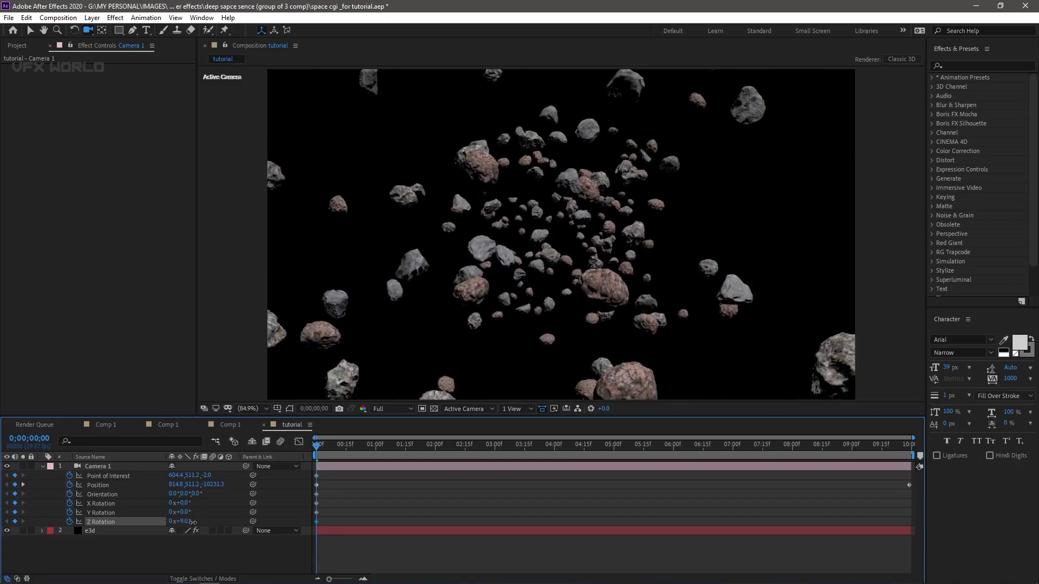
{"action": "key", "text": "space"}
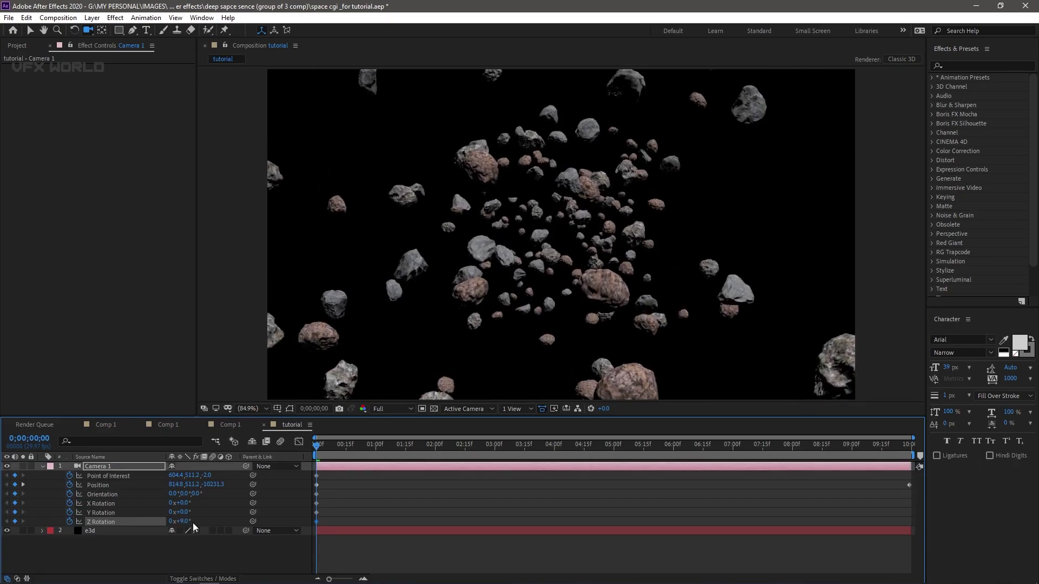
{"action": "key", "text": "space"}
- Set Camera 1's Z Rotation to 0x+0.0° at 0;00;09;29 and preview the rolling camera move
{"action": "left_click_drag", "start_coordinate": [317, 449], "coordinate": [966, 447]}
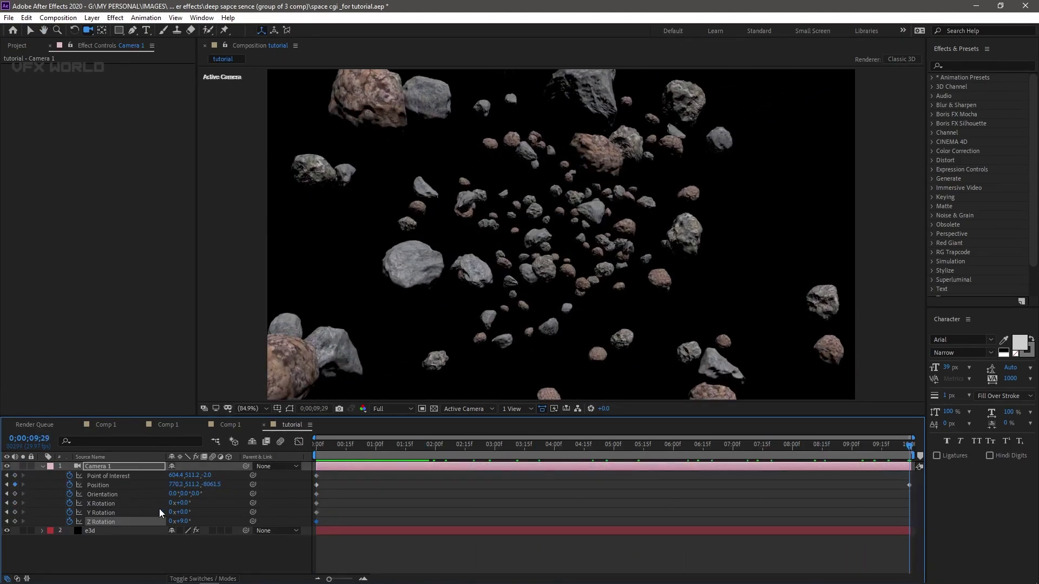
{"action": "left_click", "coordinate": [209, 512]}
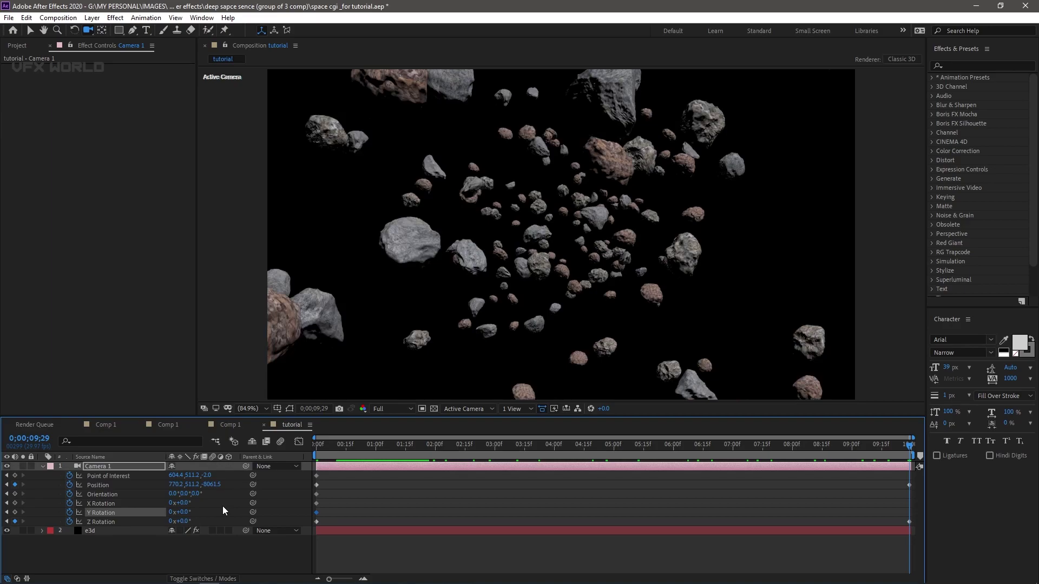
{"action": "left_click_drag", "start_coordinate": [876, 447], "coordinate": [931, 503]}
{"action": "key", "text": "space"}
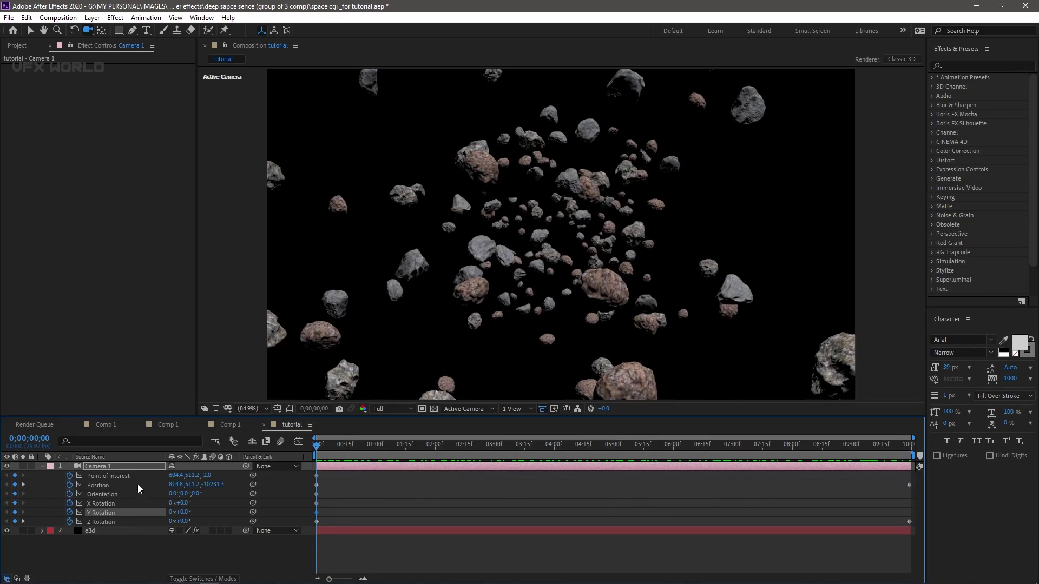
- Show the project items, switch the composition to two views, and orbit Custom View 1 to see the rock field from outside
{"action": "left_click", "coordinate": [17, 46]}
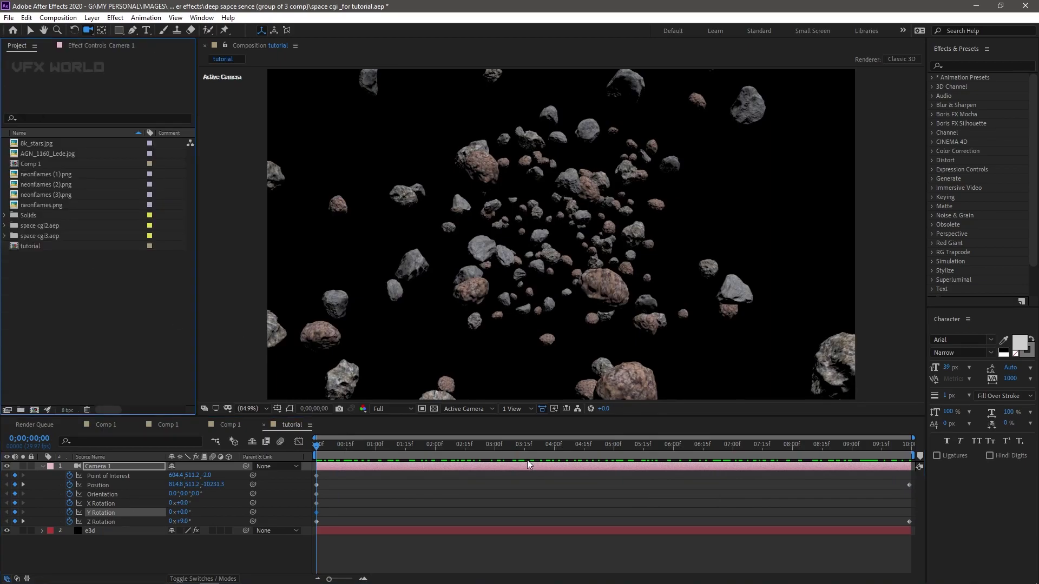
{"action": "left_click", "coordinate": [515, 411]}
{"action": "left_click", "coordinate": [523, 431]}
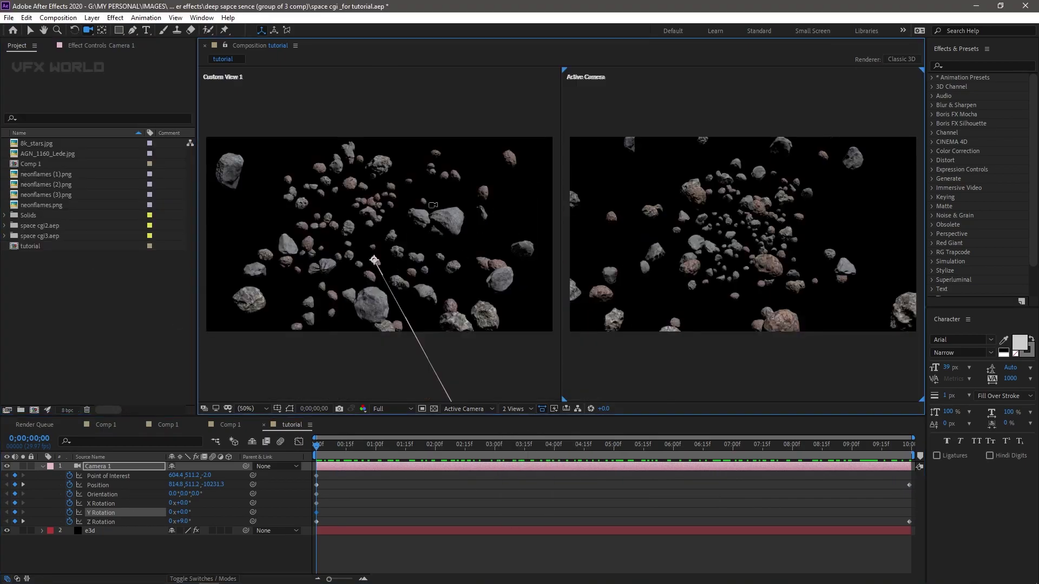
{"action": "left_click_drag", "start_coordinate": [382, 199], "coordinate": [388, 263]}
- Preview the 8k_stars.jpg footage and add it to the tutorial composition beneath the e3d layer
{"action": "double_click", "coordinate": [44, 144]}
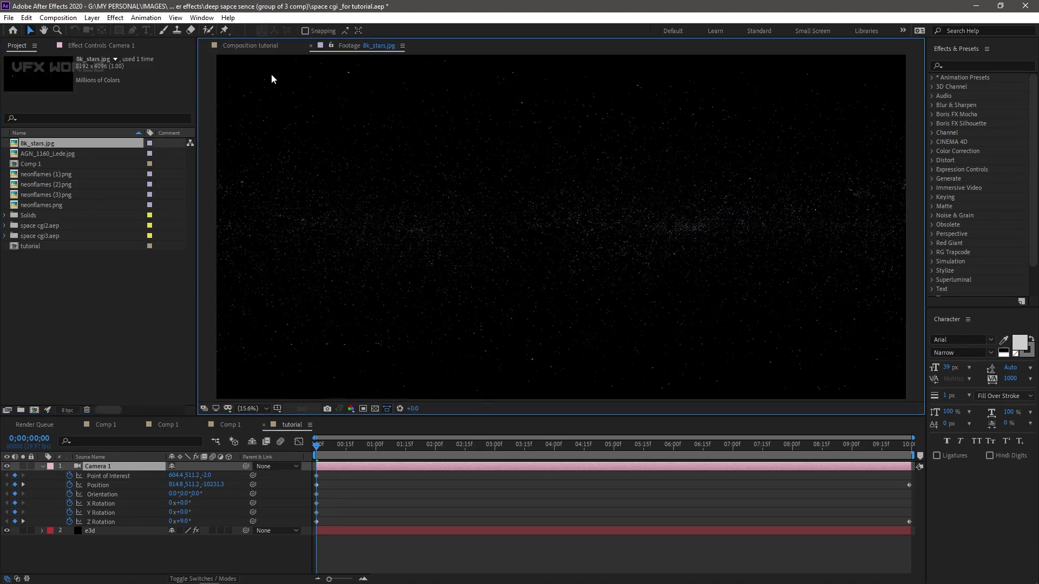
{"action": "left_click", "coordinate": [250, 46]}
{"action": "left_click", "coordinate": [49, 145]}
{"action": "left_click_drag", "start_coordinate": [73, 356], "coordinate": [81, 549]}
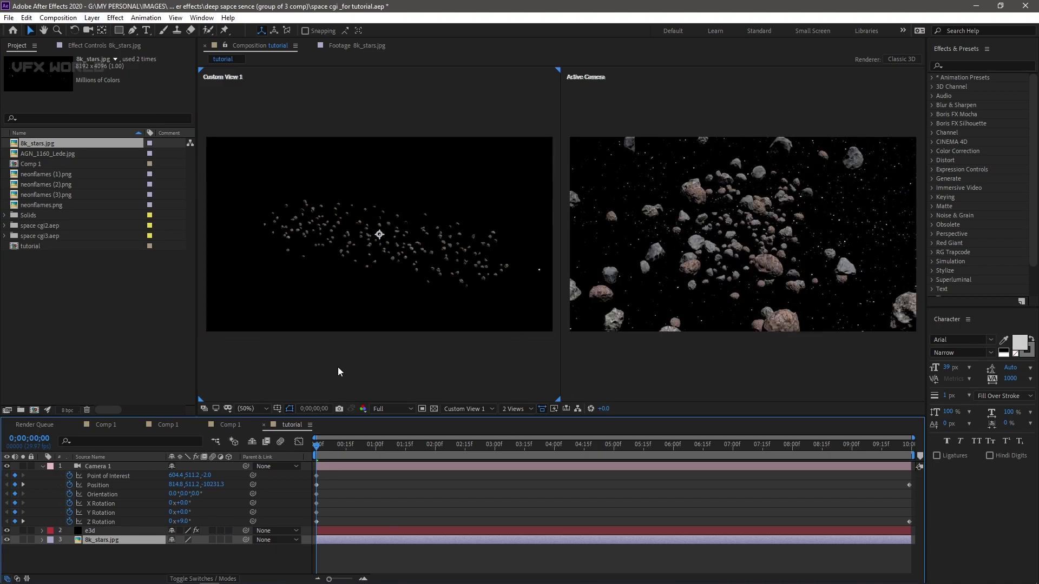
- Turn on the transparency grid, orbit Custom View 1, and make the 8k_stars.jpg layer 3D
{"action": "left_click", "coordinate": [434, 409]}
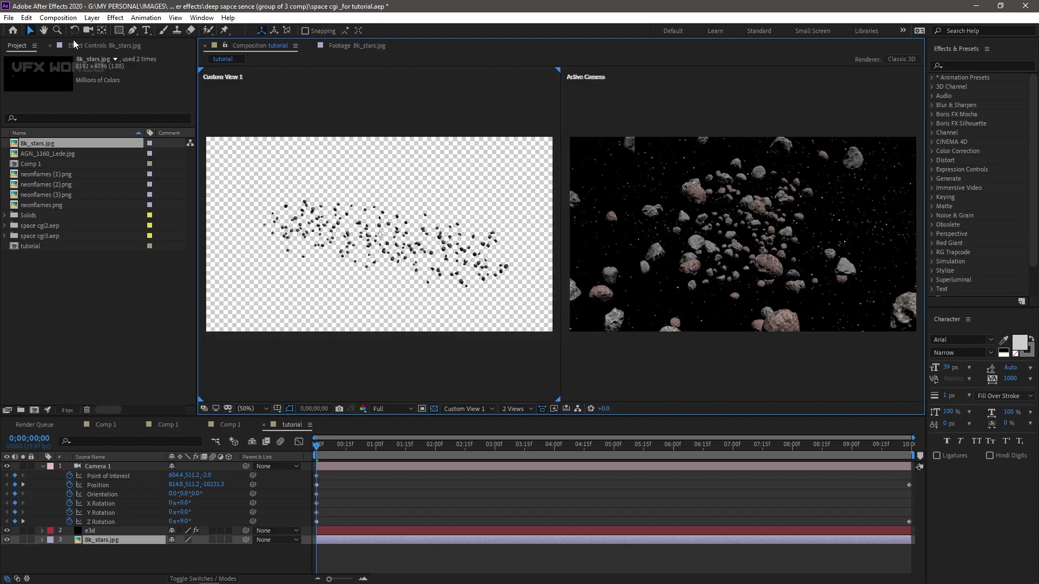
{"action": "left_click", "coordinate": [87, 30]}
{"action": "mouse_move", "coordinate": [401, 247]}
{"action": "left_mouse_down"}
{"action": "mouse_move", "coordinate": [82, 250]}
{"action": "mouse_move", "coordinate": [383, 244]}
{"action": "left_mouse_up"}
{"action": "left_click", "coordinate": [227, 540]}
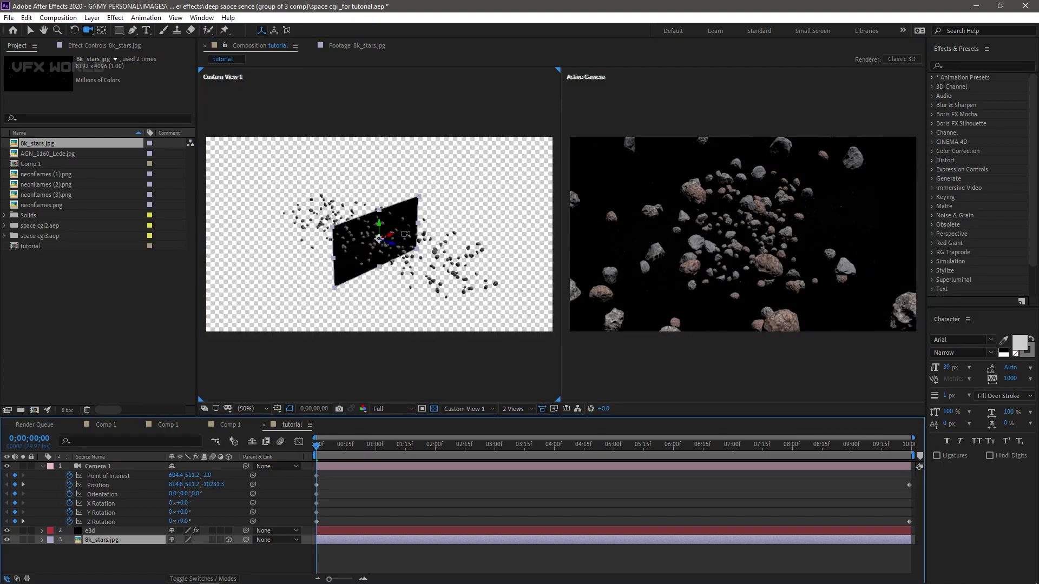
- Adjust the 8k_stars.jpg layer's Position to push it back behind the rocks, and check its placement in Custom View 1
{"action": "left_click", "coordinate": [32, 34]}
{"action": "key", "text": "p"}
{"action": "left_click_drag", "start_coordinate": [205, 549], "coordinate": [303, 559]}
{"action": "left_click_drag", "start_coordinate": [216, 554], "coordinate": [234, 555]}
{"action": "left_click", "coordinate": [85, 32]}
{"action": "left_click_drag", "start_coordinate": [330, 207], "coordinate": [281, 276]}
- Scale the 8k_stars.jpg layer up to 830% and orbit Custom View 1 to check the star backdrop
{"action": "left_click", "coordinate": [94, 541]}
{"action": "key", "text": "s"}
{"action": "left_click_drag", "start_coordinate": [186, 550], "coordinate": [219, 547]}
{"action": "key", "text": "Return"}
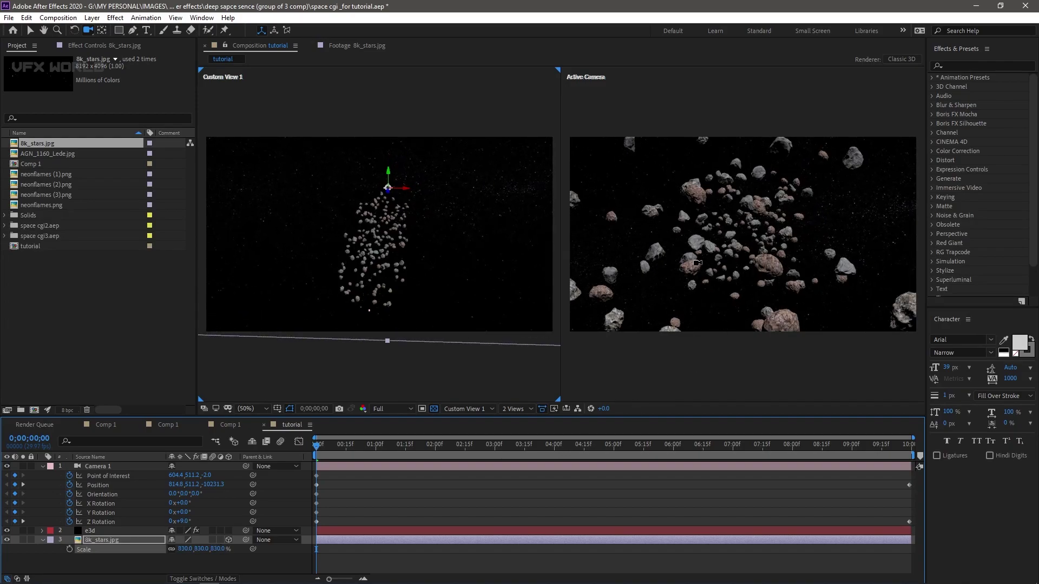
{"action": "left_click_drag", "start_coordinate": [301, 234], "coordinate": [368, 228]}
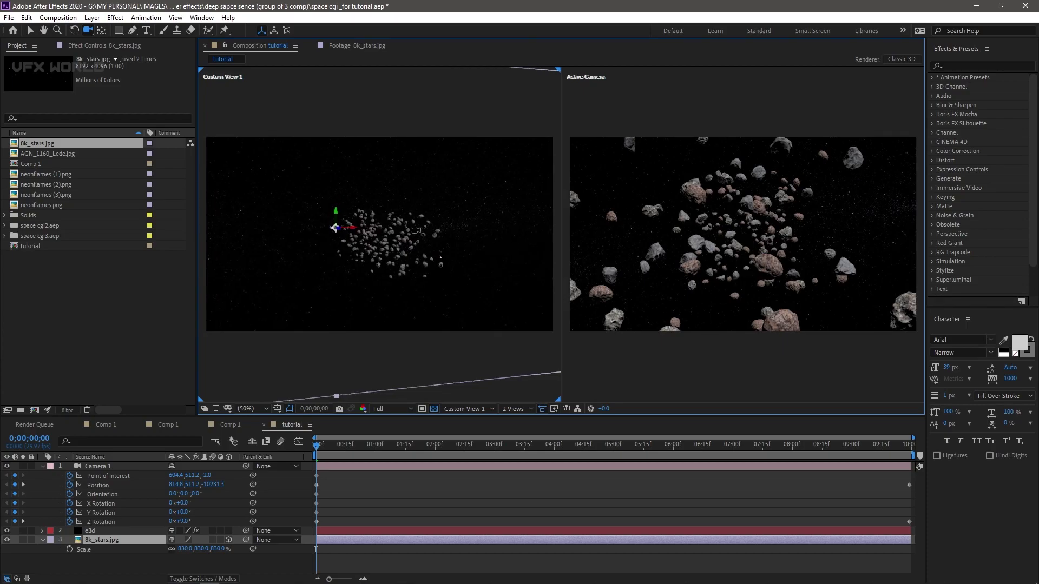
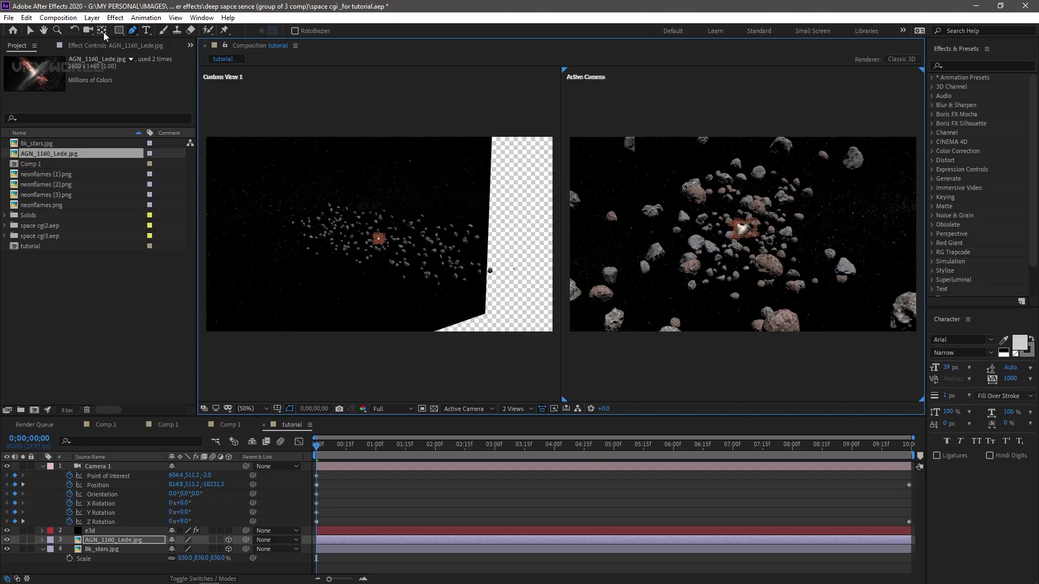
- Push the AGN_1160_Lede.jpg layer back behind the rocks to a Z Position of 9460, and check its placement in Custom View 1
{"action": "left_click", "coordinate": [88, 30]}
{"action": "left_click_drag", "start_coordinate": [372, 263], "coordinate": [367, 383]}
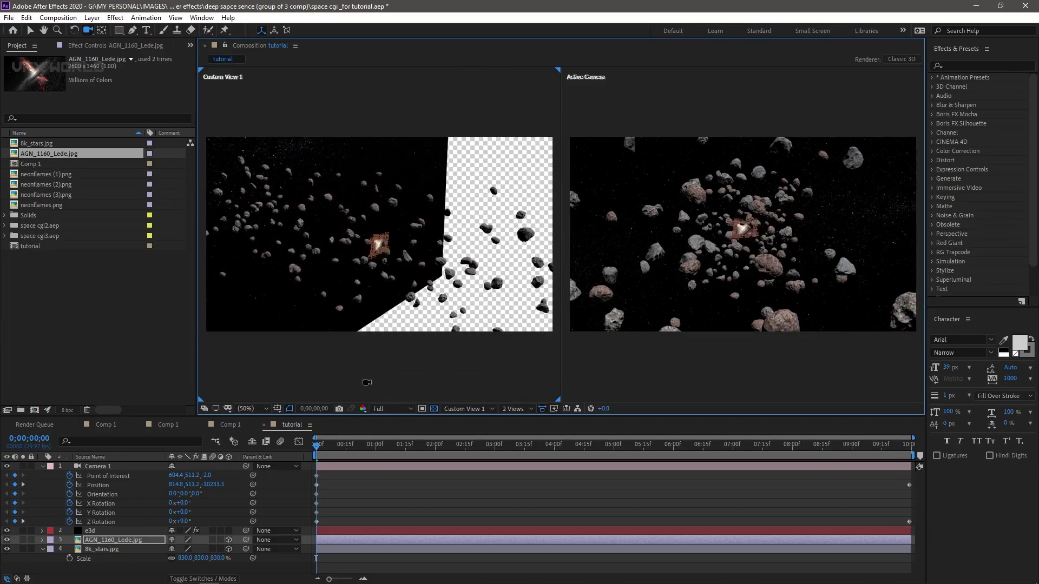
{"action": "left_click", "coordinate": [147, 539]}
{"action": "key", "text": "p"}
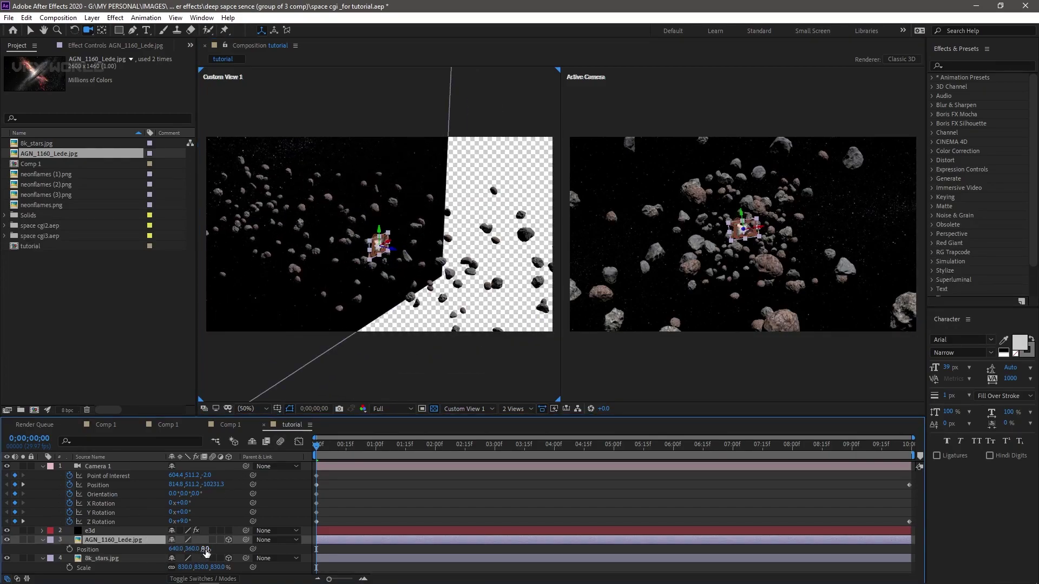
{"action": "left_click_drag", "start_coordinate": [208, 549], "coordinate": [483, 514]}
{"action": "left_click_drag", "start_coordinate": [346, 281], "coordinate": [353, 252]}
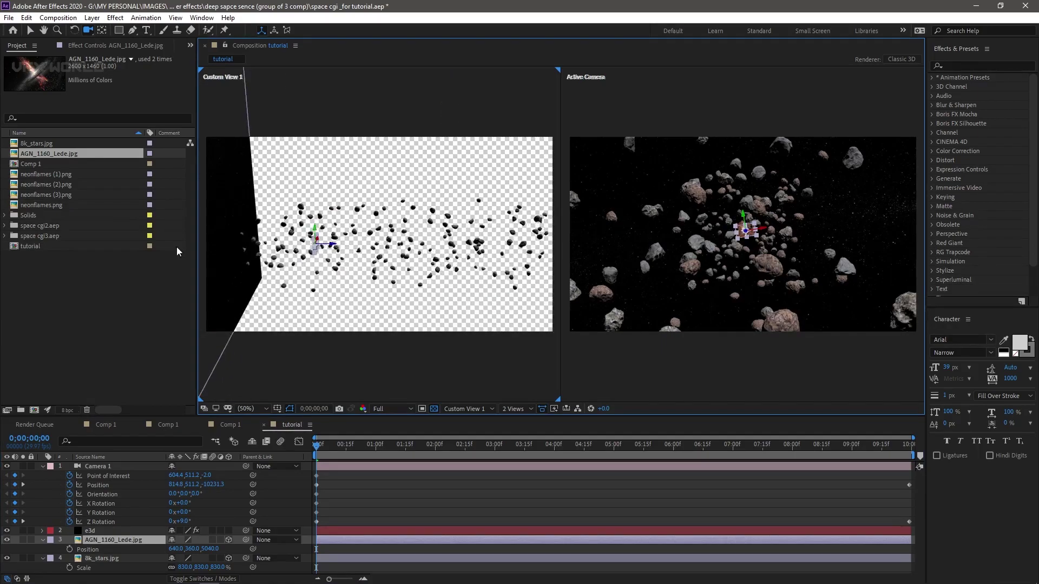
{"action": "left_click_drag", "start_coordinate": [209, 549], "coordinate": [313, 549]}
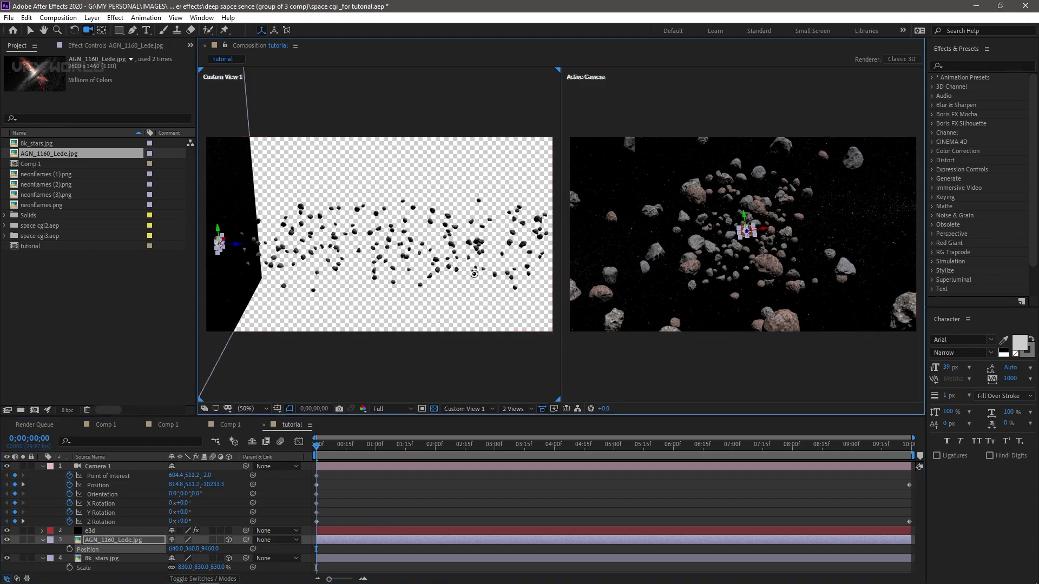
{"action": "left_click_drag", "start_coordinate": [474, 273], "coordinate": [379, 276]}
- Scale the AGN_1160_Lede.jpg layer up to 1455% so the galaxy fills much of the backdrop
{"action": "key", "text": "s"}
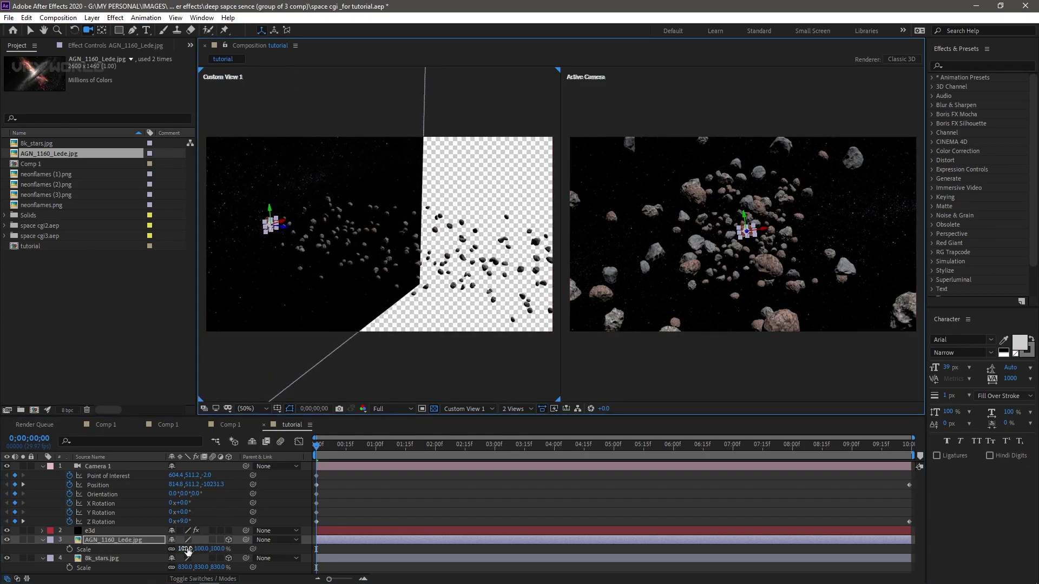
{"action": "left_click_drag", "start_coordinate": [187, 550], "coordinate": [151, 105]}
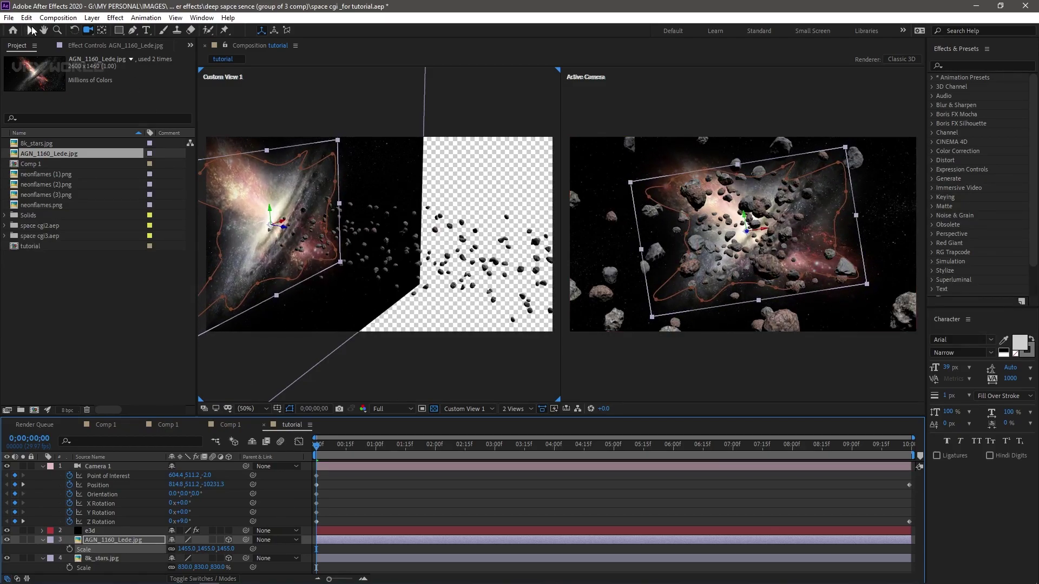
{"action": "left_click", "coordinate": [31, 31]}
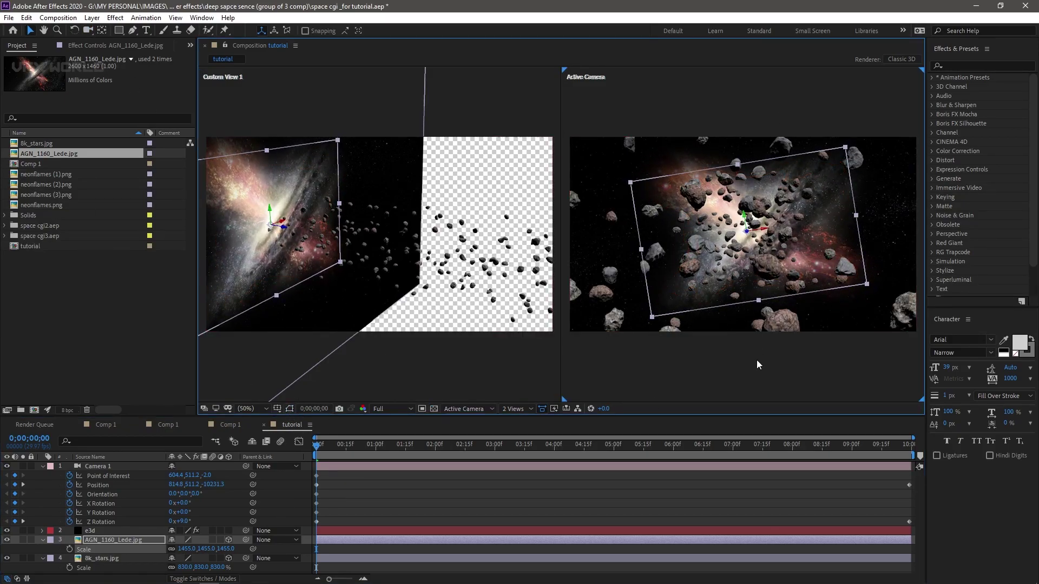
{"action": "key", "text": "ctrl+Down"}
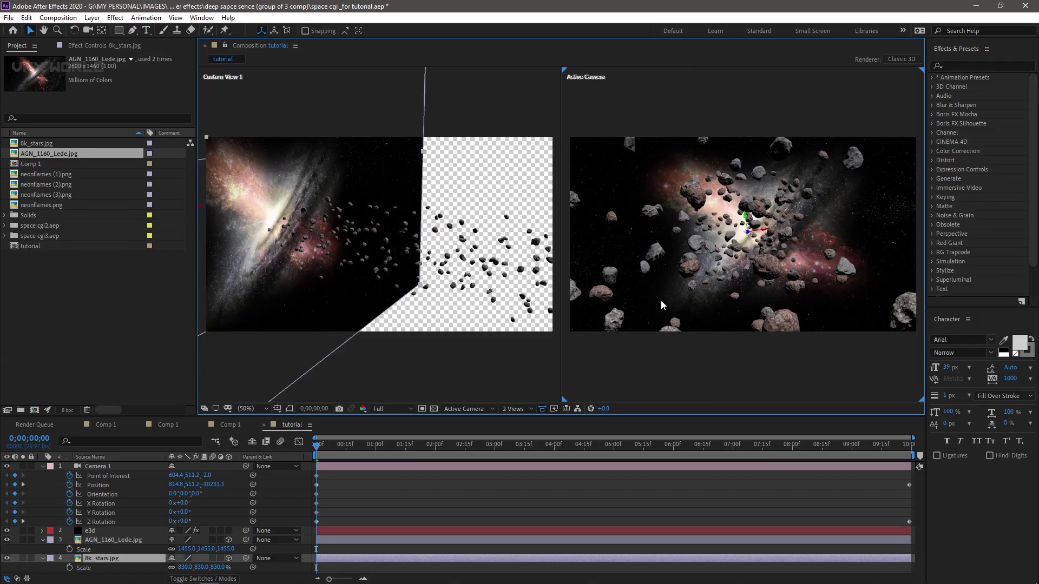
- Show only the Active Camera view and preview the camera move through the rocks and galaxy backdrop
{"action": "left_click", "coordinate": [512, 410]}
{"action": "left_click", "coordinate": [521, 424]}
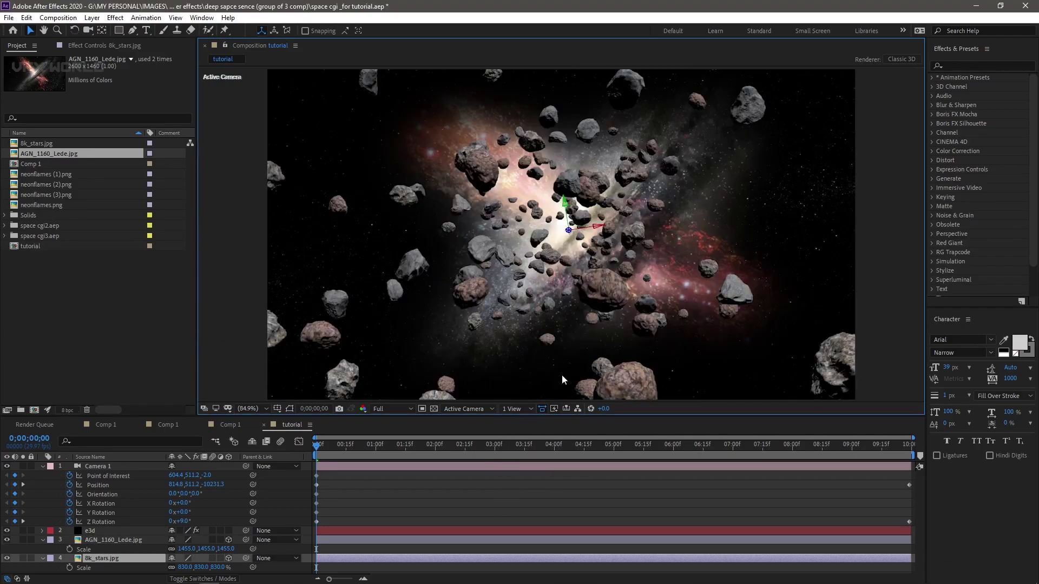
{"action": "key", "text": "space"}
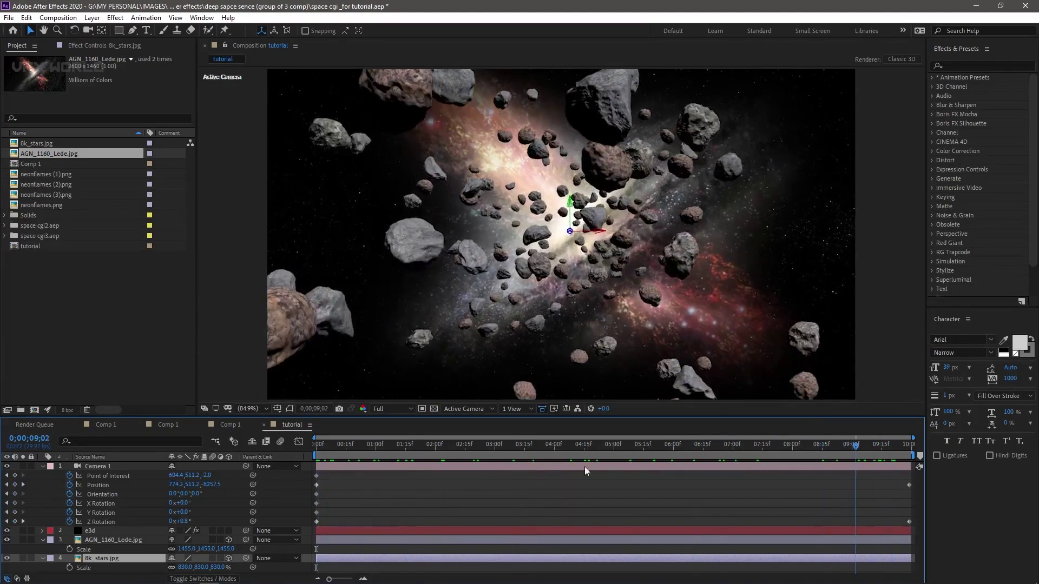
{"action": "key", "text": "space"}
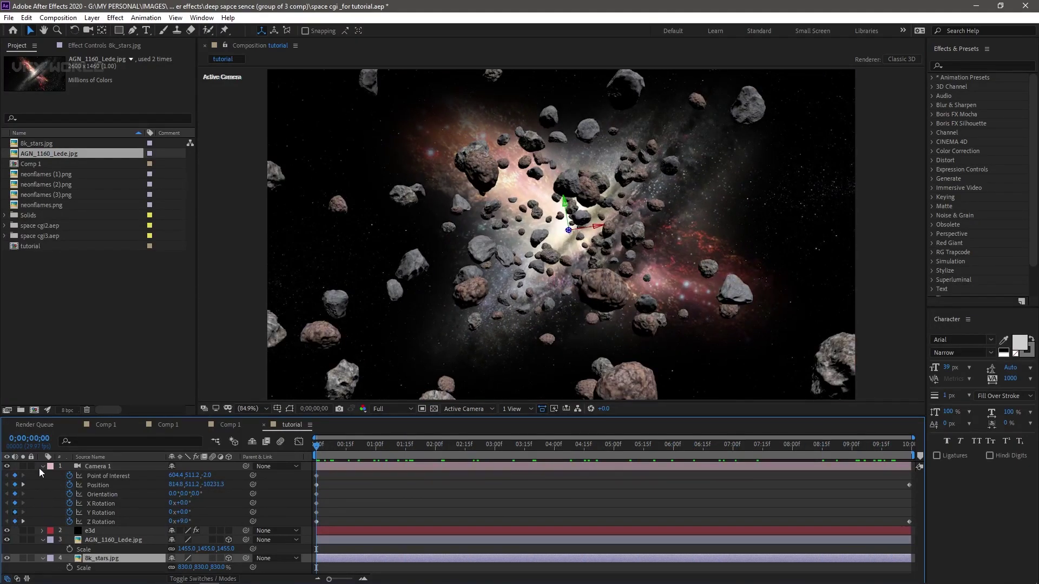
- Collapse the open layer properties and add a Parallel light with colour F9FBFF and an intensity of 250%
{"action": "left_click", "coordinate": [43, 466]}
{"action": "left_click", "coordinate": [42, 485]}
{"action": "left_click", "coordinate": [141, 526]}
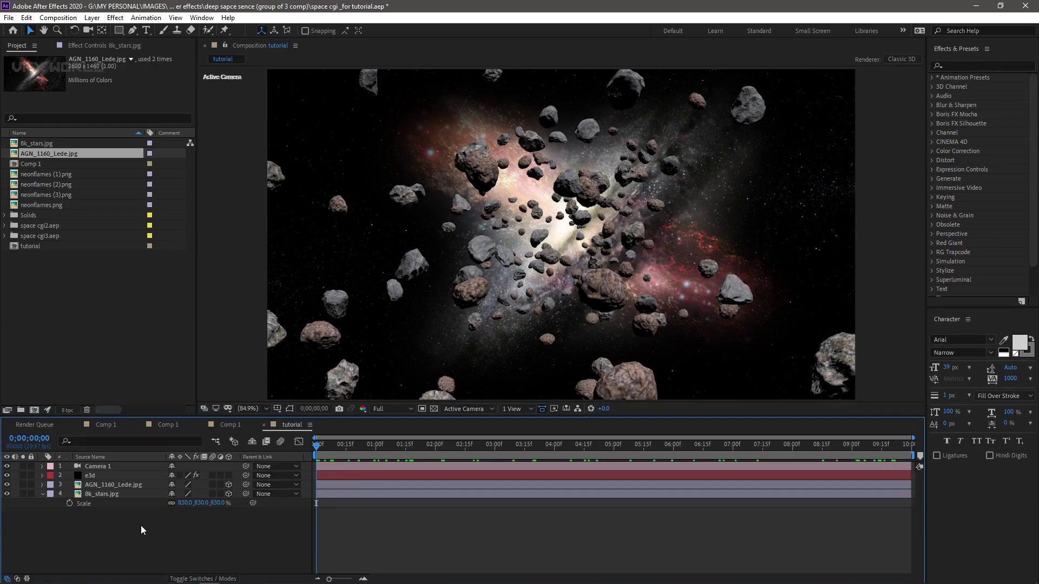
{"action": "right_click", "coordinate": [141, 525]}
{"action": "mouse_move", "coordinate": [243, 407]}
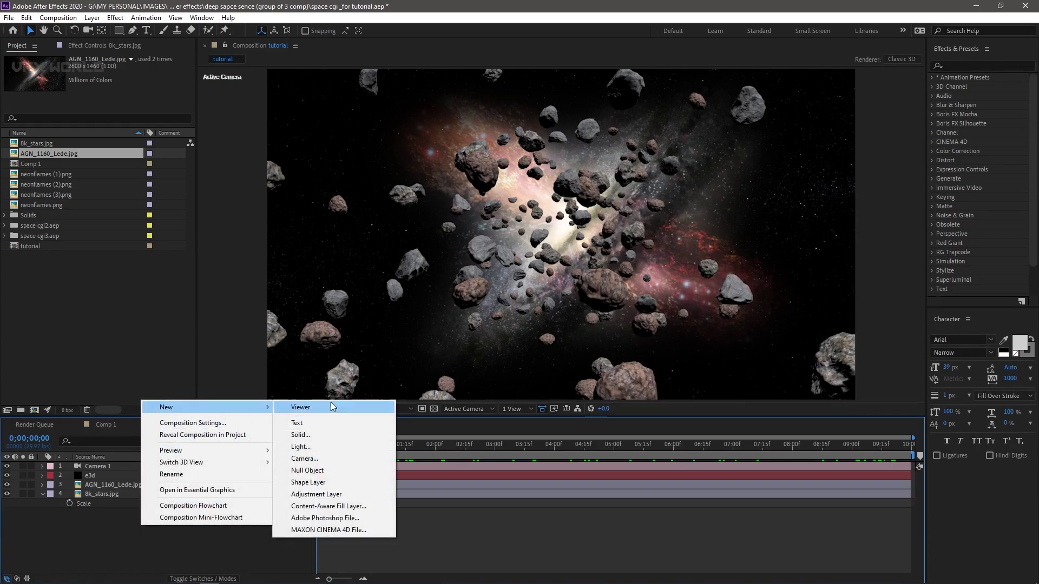
{"action": "left_click", "coordinate": [342, 448]}
{"action": "left_click", "coordinate": [195, 209]}
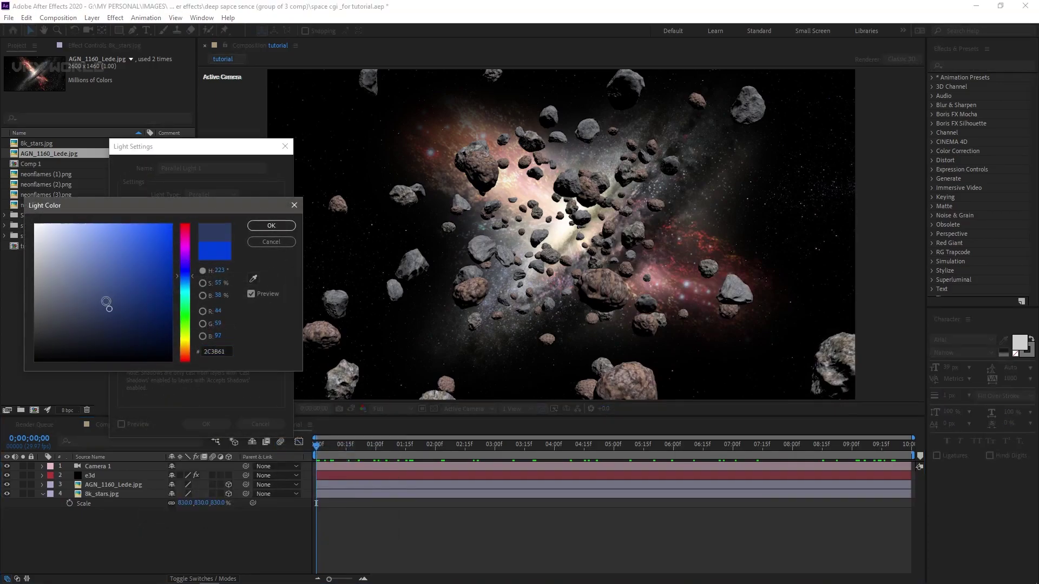
{"action": "left_click_drag", "start_coordinate": [107, 302], "coordinate": [37, 205]}
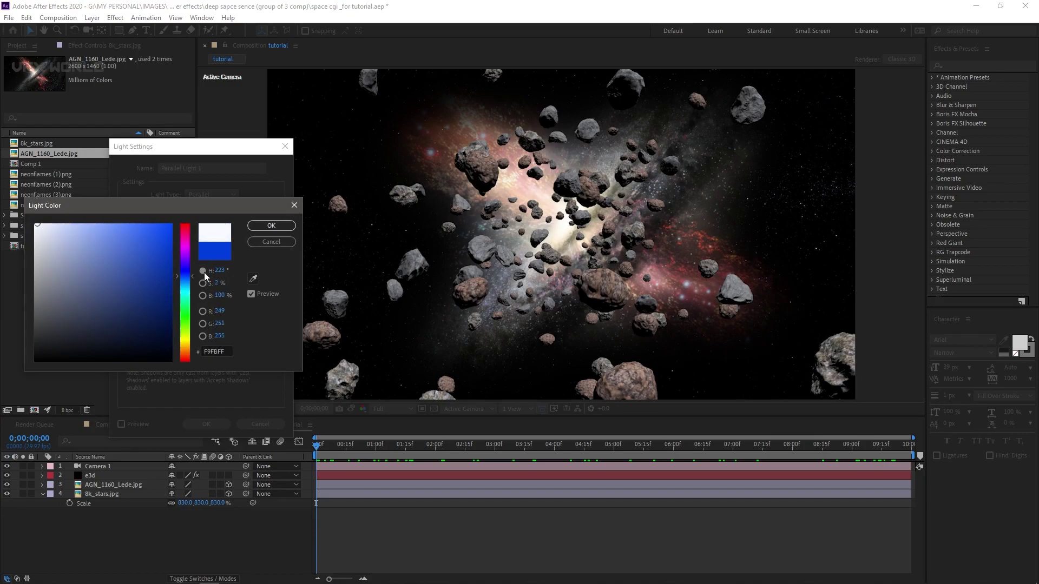
{"action": "left_click", "coordinate": [279, 225]}
{"action": "left_click", "coordinate": [190, 229]}
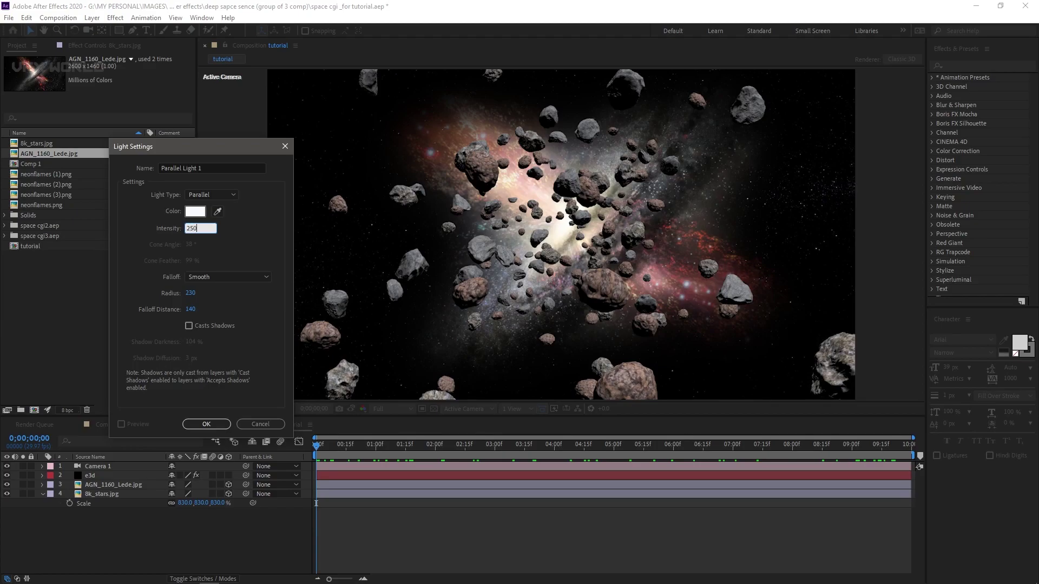
{"action": "type", "text": "250"}
{"action": "key", "text": "Return"}
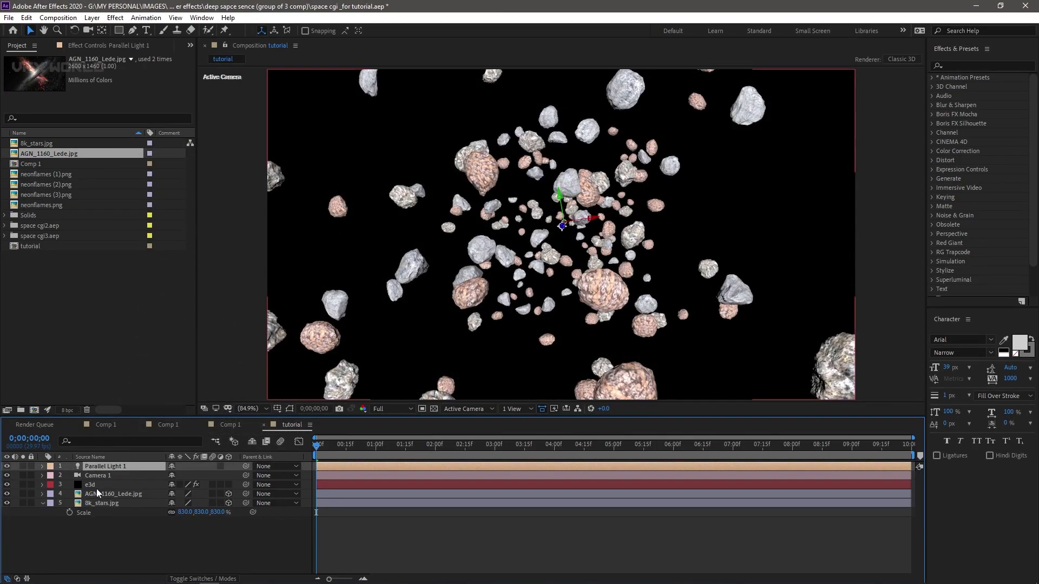
- Turn off Accepts Lights in the Material Options of both the AGN_1160_Lede.jpg and 8k_stars.jpg layers, and collapse their properties
{"action": "left_click", "coordinate": [96, 488]}
{"action": "key", "text": "a"}
{"action": "key", "text": "a"}
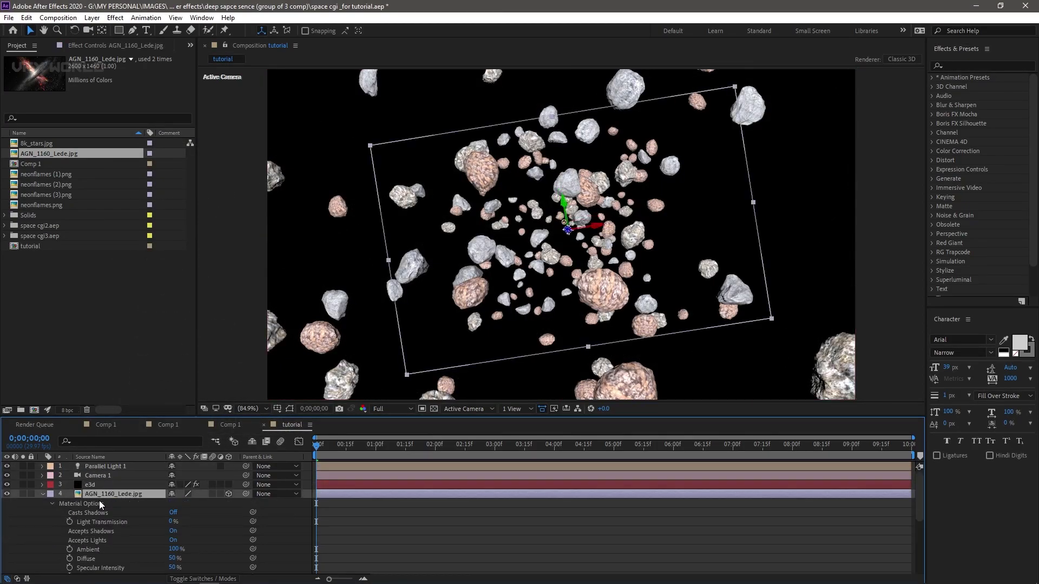
{"action": "scroll", "coordinate": [154, 531], "scroll_direction": "down", "scroll_amount": 3}
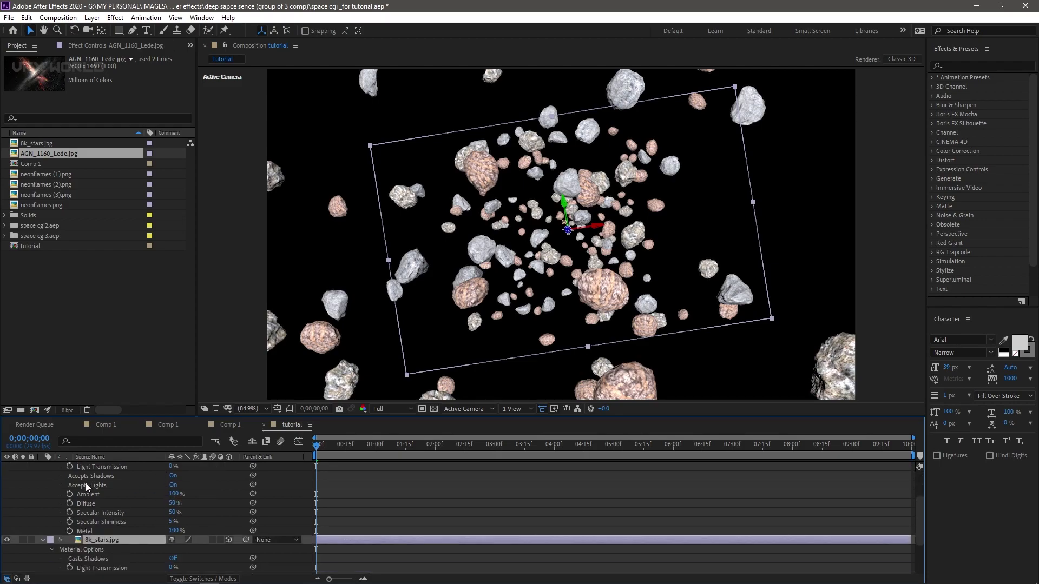
{"action": "left_click", "coordinate": [172, 485]}
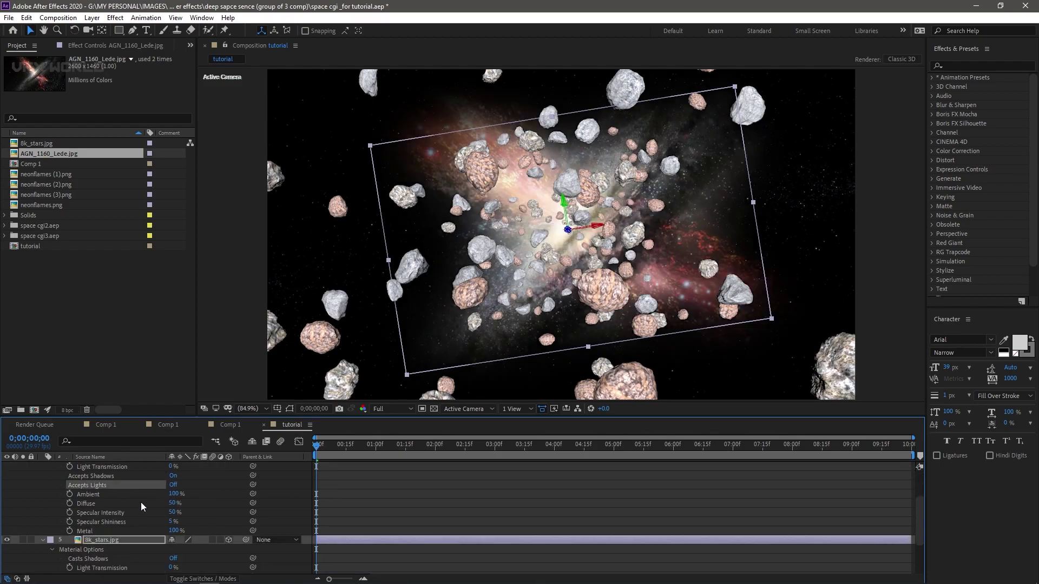
{"action": "scroll", "coordinate": [141, 503], "scroll_direction": "up", "scroll_amount": 3}
{"action": "left_click", "coordinate": [42, 494]}
{"action": "left_click", "coordinate": [125, 529]}
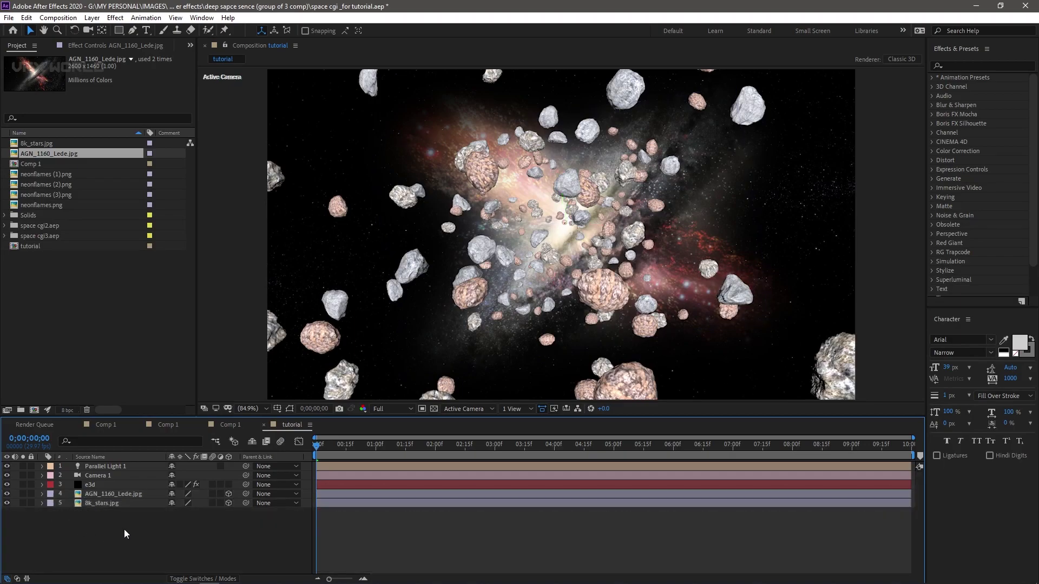
- Using a two-view layout, set Parallel Light 1's Position to 5183.3, -1493.3, 4695.6 to light the rocks from behind
{"action": "left_click", "coordinate": [109, 466]}
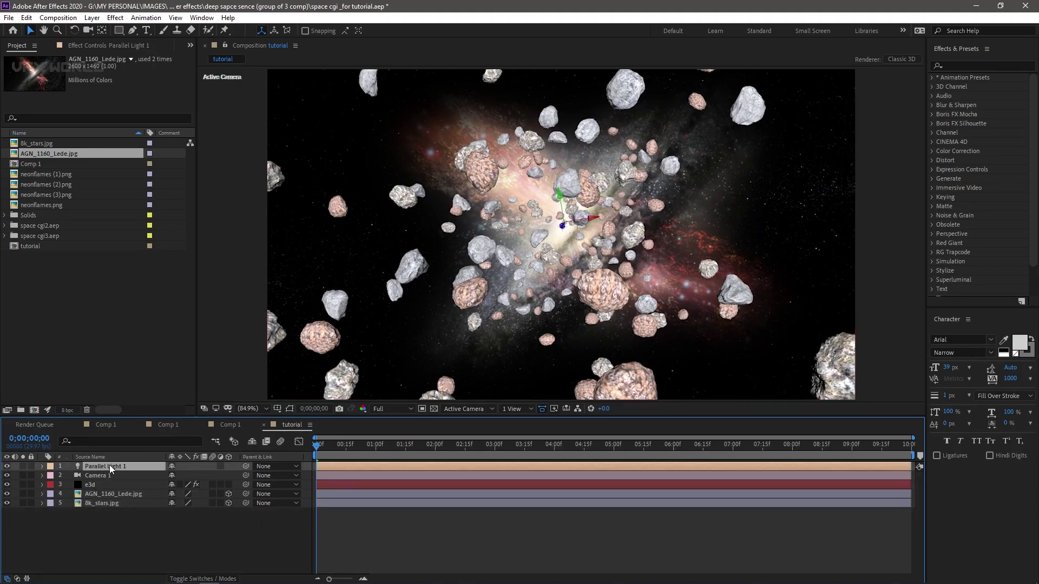
{"action": "left_click", "coordinate": [533, 410]}
{"action": "left_click", "coordinate": [536, 432]}
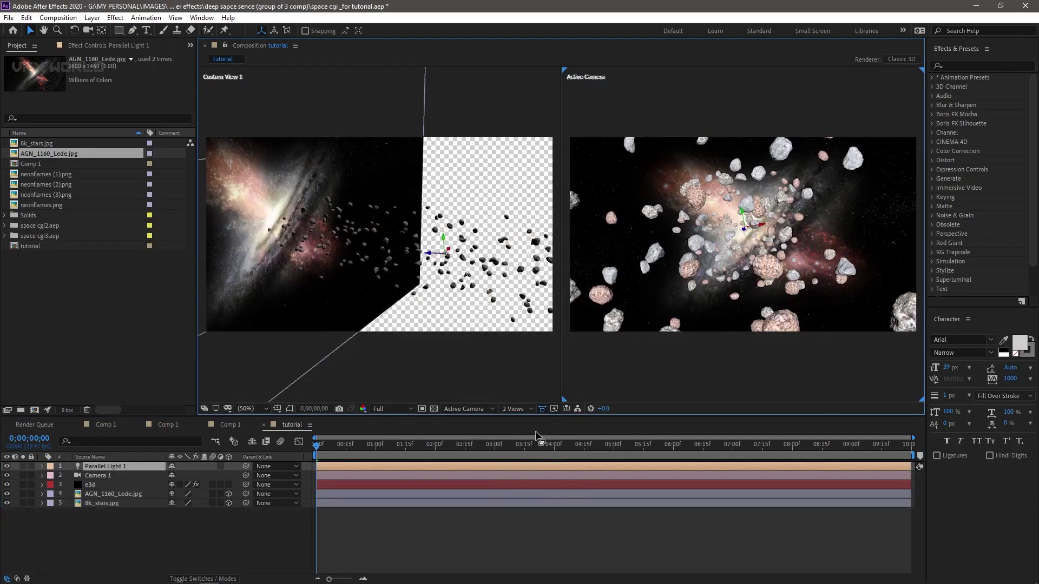
{"action": "scroll", "coordinate": [437, 297], "scroll_direction": "up", "scroll_amount": 2}
{"action": "scroll", "coordinate": [437, 297], "scroll_direction": "down", "scroll_amount": 1}
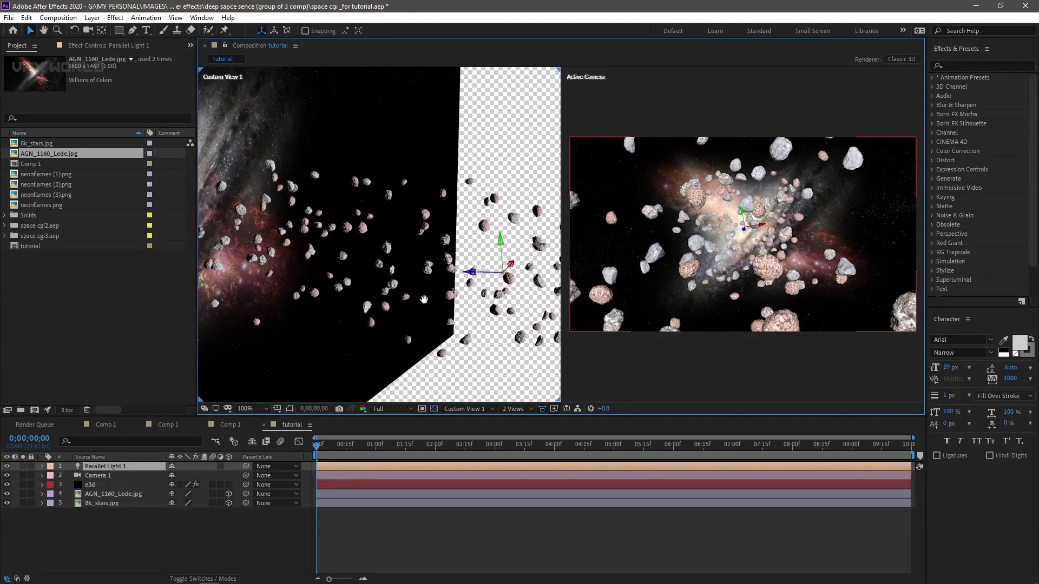
{"action": "left_click_drag", "start_coordinate": [461, 289], "coordinate": [396, 289]}
{"action": "scroll", "coordinate": [396, 288], "scroll_direction": "down", "scroll_amount": 1}
{"action": "left_click_drag", "start_coordinate": [332, 328], "coordinate": [287, 333]}
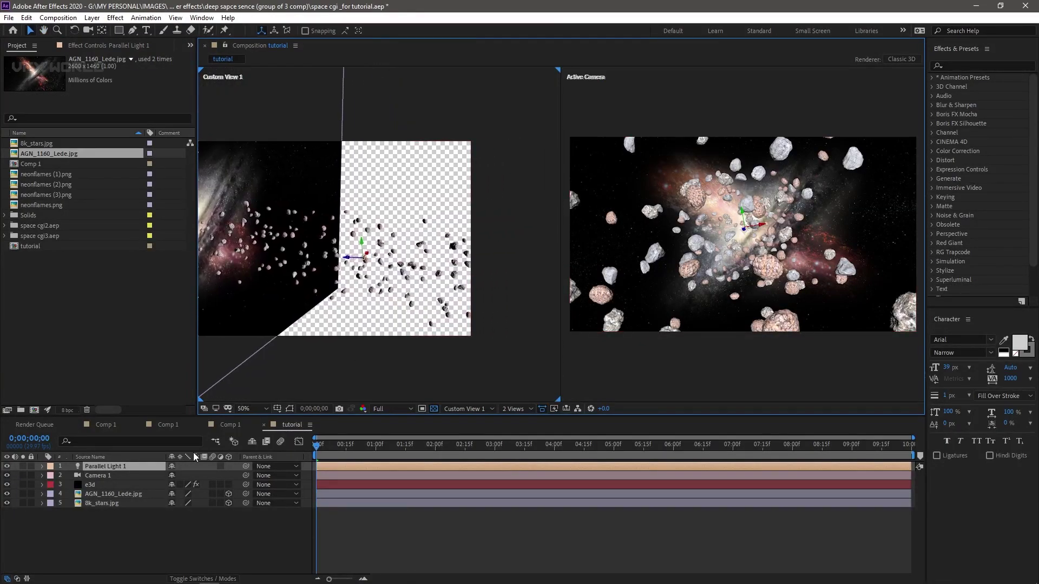
{"action": "left_click", "coordinate": [88, 31]}
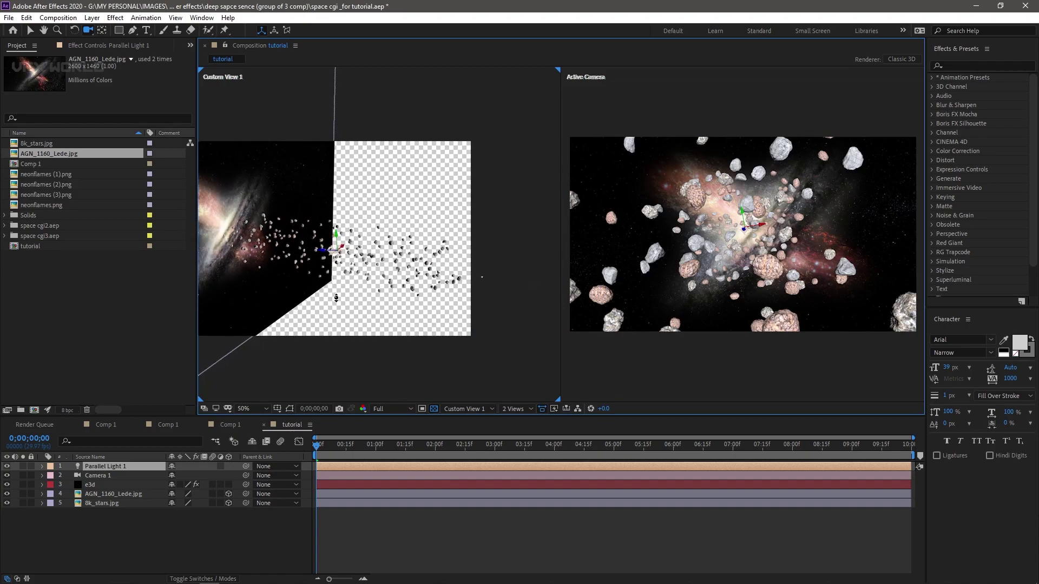
{"action": "key", "text": "p"}
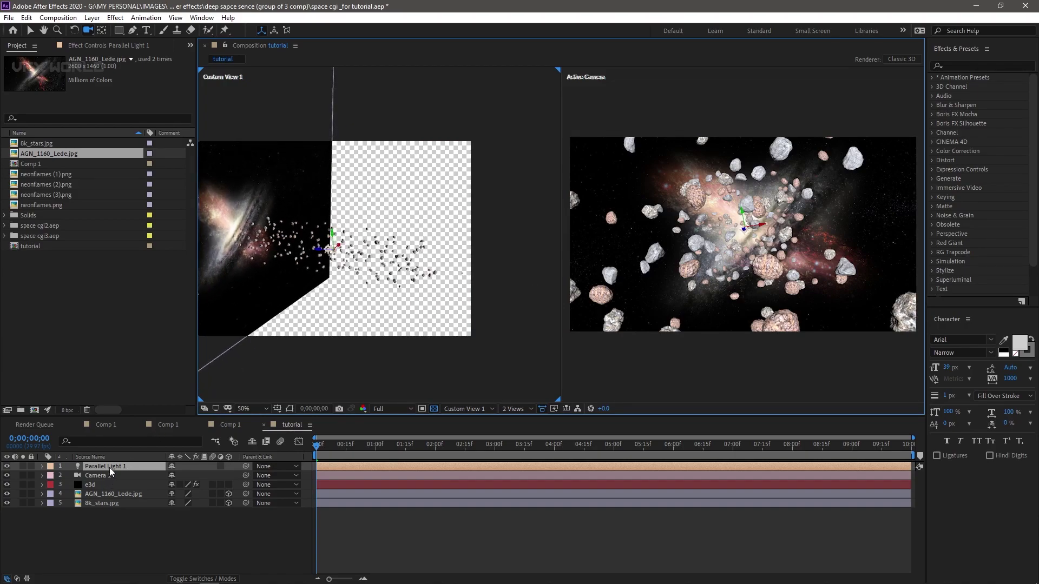
{"action": "left_click_drag", "start_coordinate": [176, 476], "coordinate": [403, 417]}
{"action": "left_click_drag", "start_coordinate": [202, 481], "coordinate": [409, 452]}
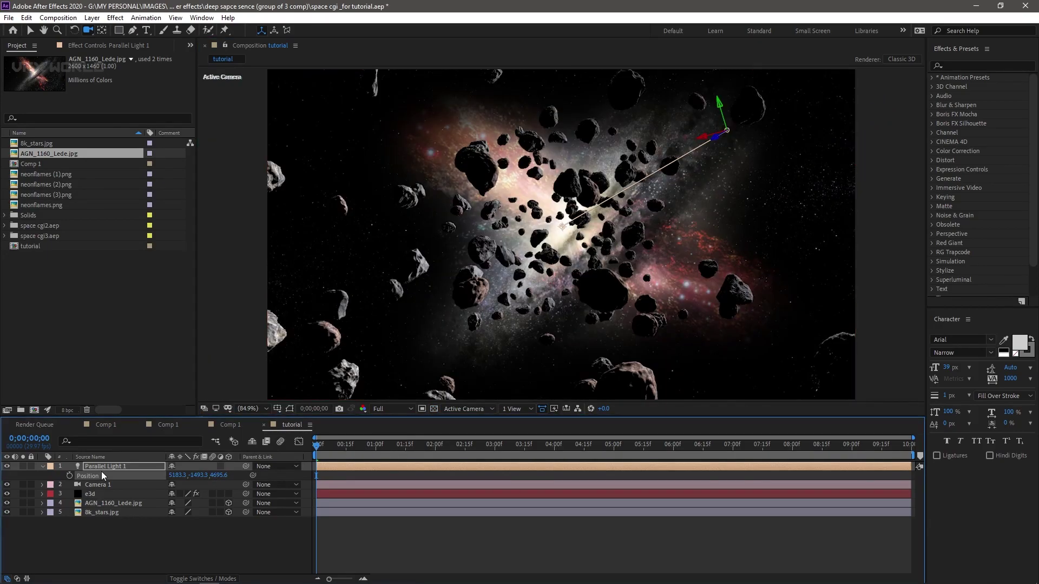
- Duplicate Parallel Light 1 and change the copy's light colour to light blue
{"action": "key", "text": "ctrl+d"}
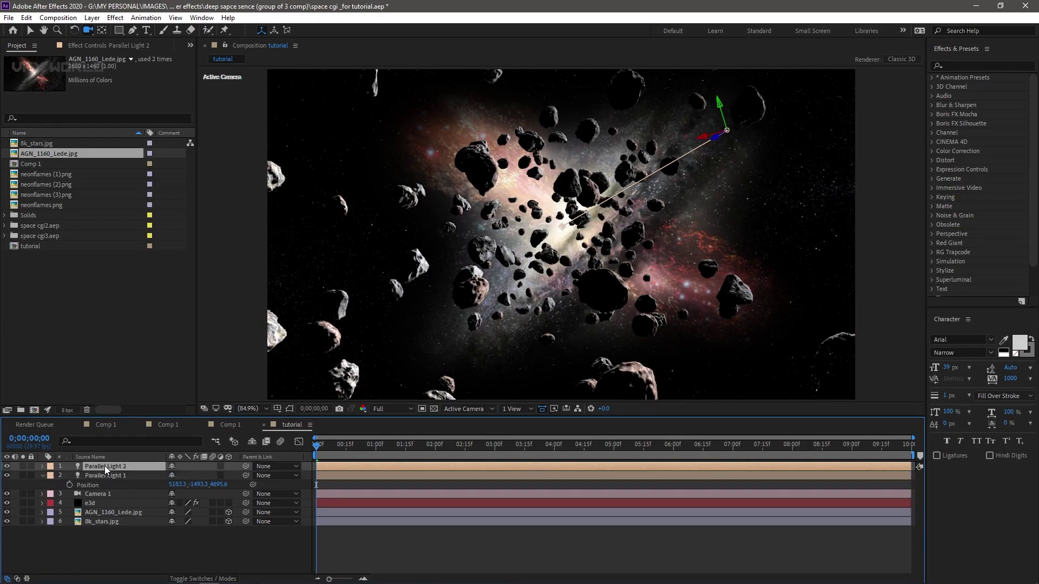
{"action": "double_click", "coordinate": [105, 466]}
{"action": "left_click", "coordinate": [193, 212]}
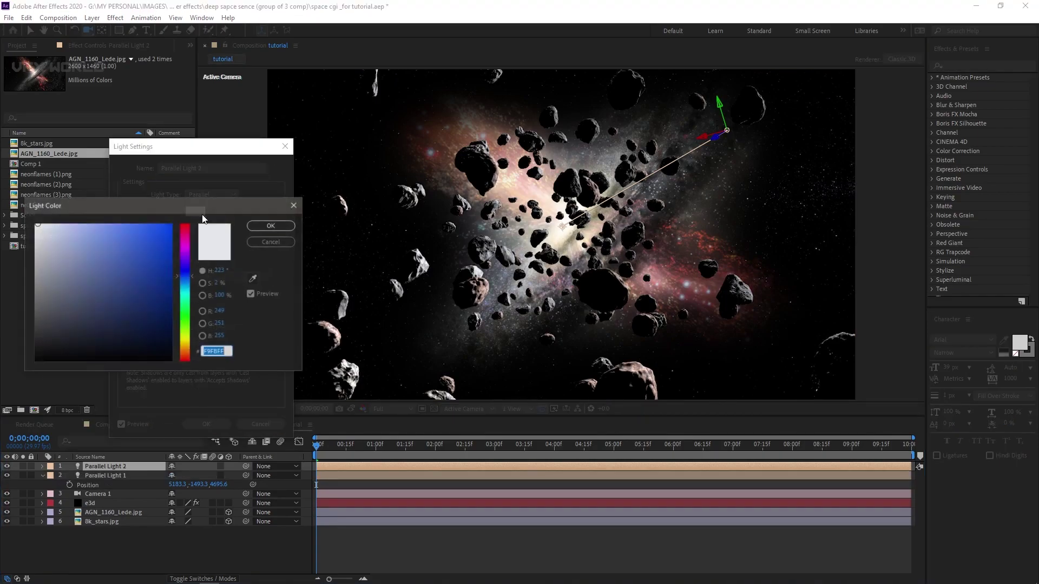
{"action": "left_click", "coordinate": [182, 280]}
{"action": "left_click_drag", "start_coordinate": [160, 290], "coordinate": [117, 220]}
{"action": "left_click", "coordinate": [267, 225]}
{"action": "left_click", "coordinate": [215, 424]}
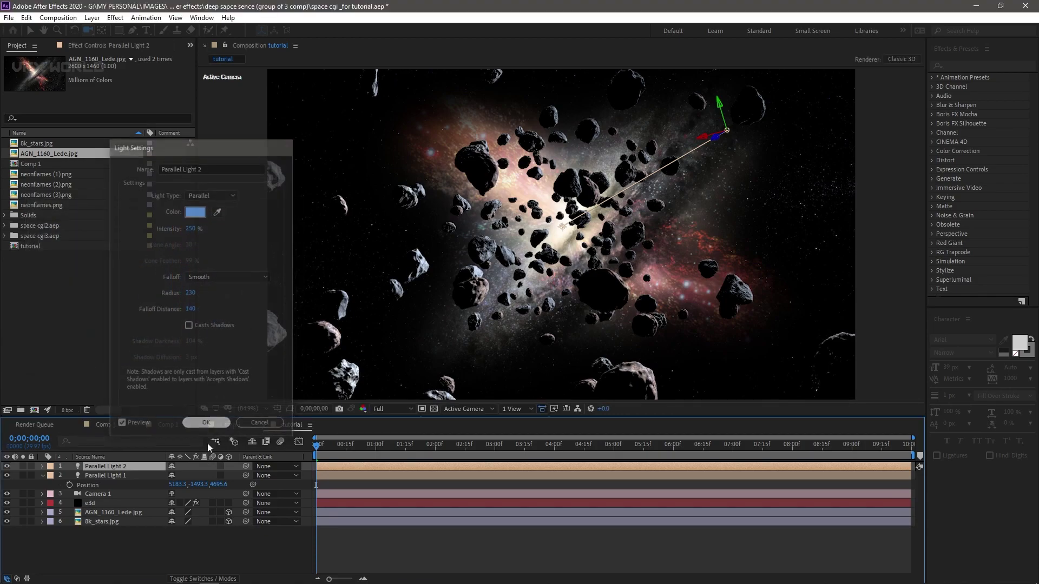
- Open Parallel Light 2's intensity for editing and accept the light settings
{"action": "double_click", "coordinate": [111, 467]}
{"action": "left_click", "coordinate": [196, 228]}
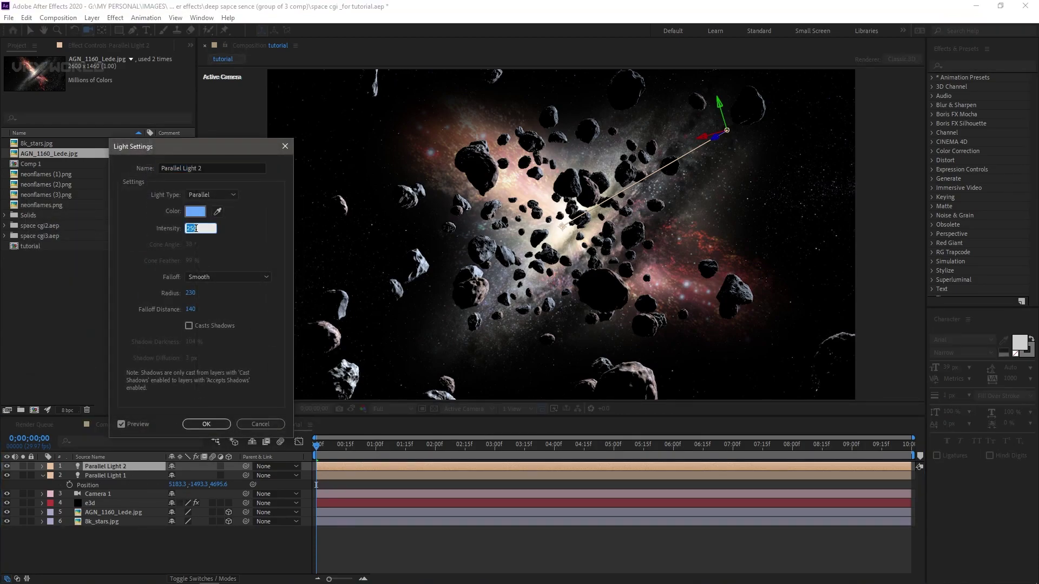
{"action": "left_click", "coordinate": [206, 423]}
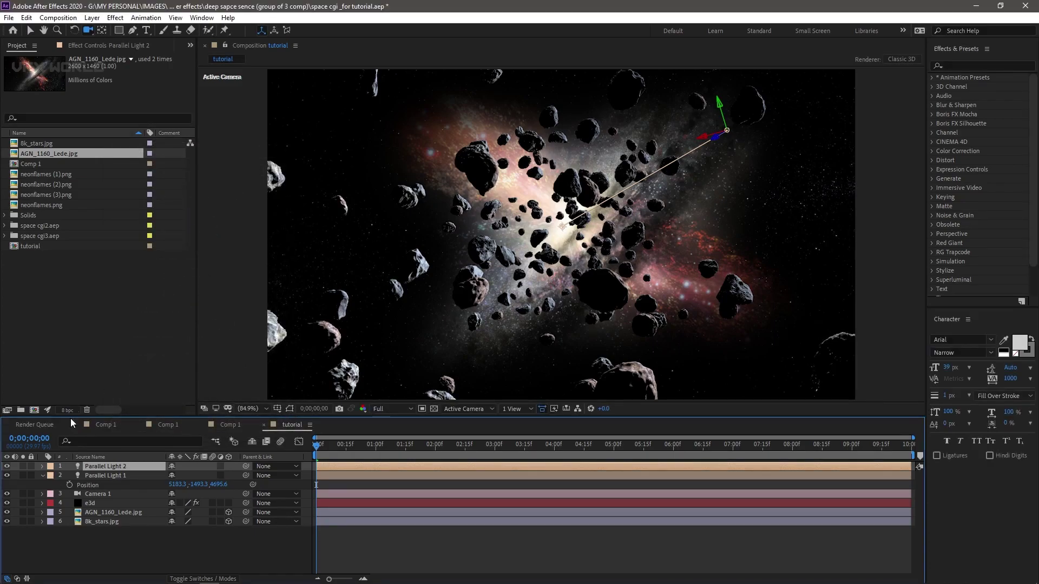
- Reposition Parallel Light 2 in front of the rock field, setting its Position to -1506.7, 1146.7, -11214.4
{"action": "key", "text": "p"}
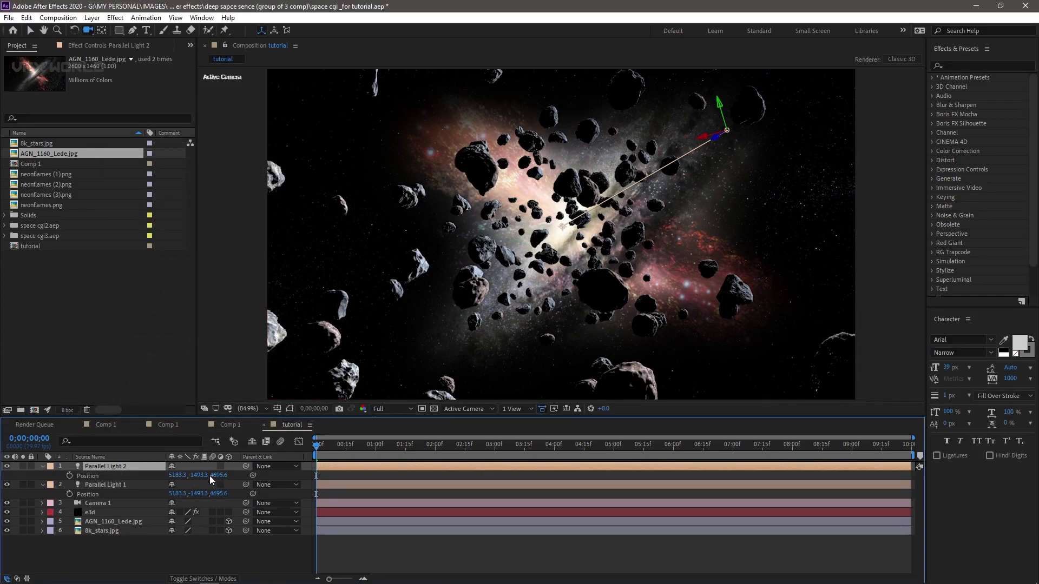
{"action": "left_click_drag", "start_coordinate": [211, 480], "coordinate": [60, 460]}
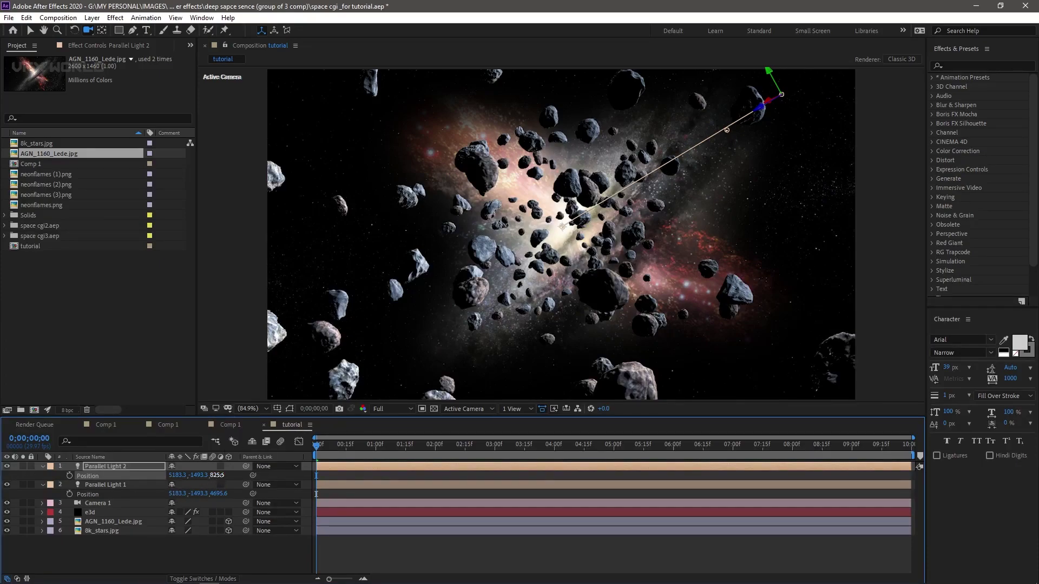
{"action": "left_click_drag", "start_coordinate": [217, 475], "coordinate": [41, 490]}
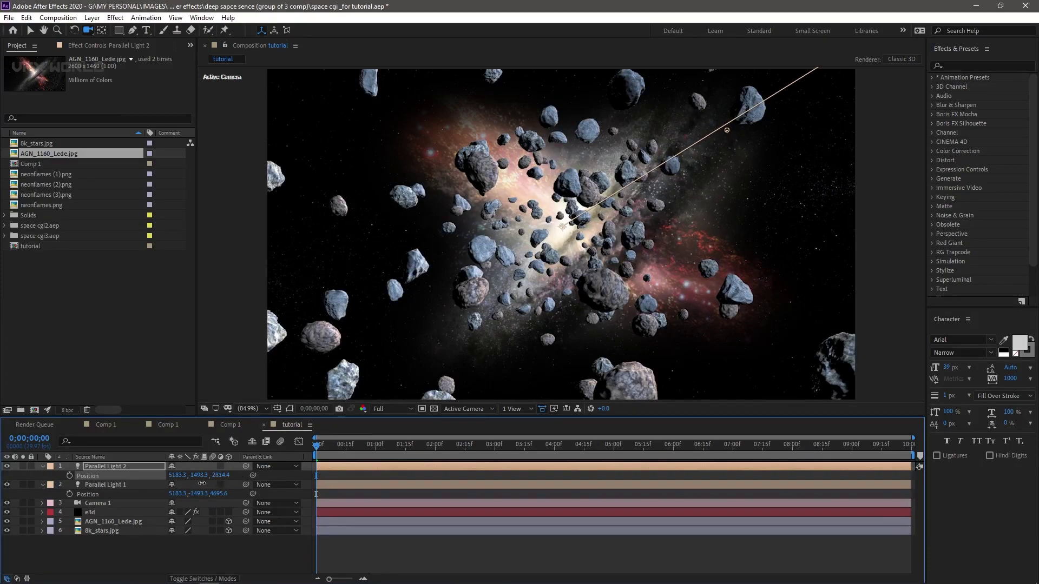
{"action": "left_click_drag", "start_coordinate": [202, 483], "coordinate": [2, 492]}
{"action": "left_click_drag", "start_coordinate": [193, 476], "coordinate": [351, 462]}
{"action": "left_click_drag", "start_coordinate": [174, 477], "coordinate": [2, 479]}
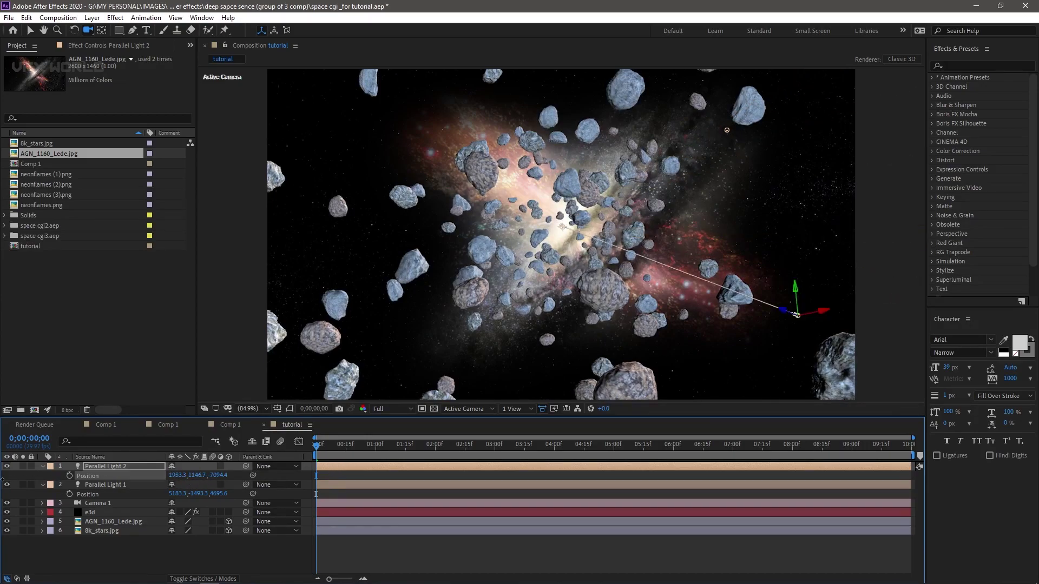
{"action": "left_click_drag", "start_coordinate": [154, 479], "coordinate": [2, 479]}
{"action": "left_click_drag", "start_coordinate": [219, 476], "coordinate": [218, 470]}
- Set Parallel Light 2's intensity to 50% in its light settings
{"action": "double_click", "coordinate": [144, 469]}
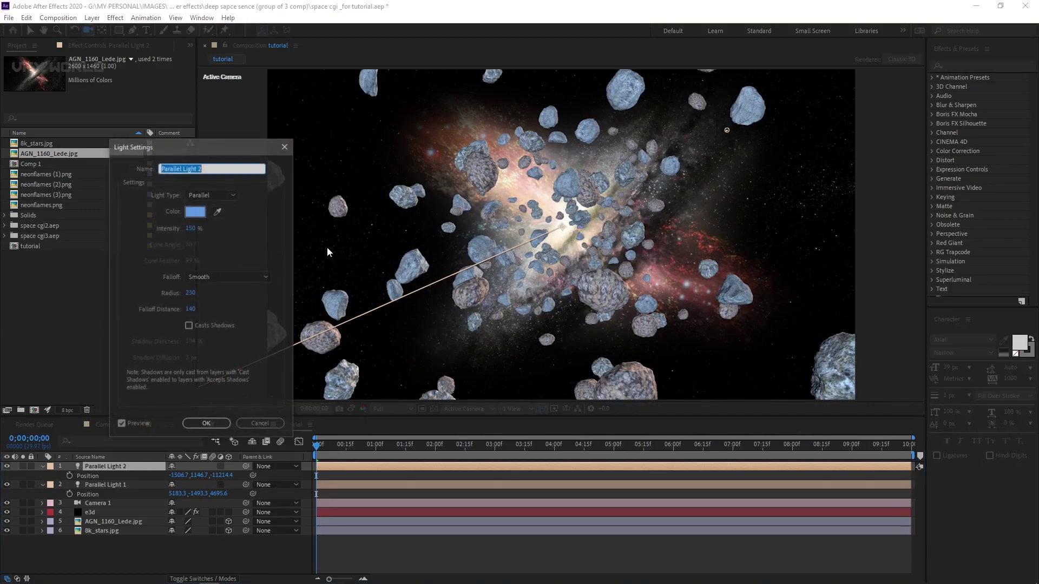
{"action": "left_click", "coordinate": [191, 229]}
{"action": "type", "text": "50"}
{"action": "key", "text": "Return"}
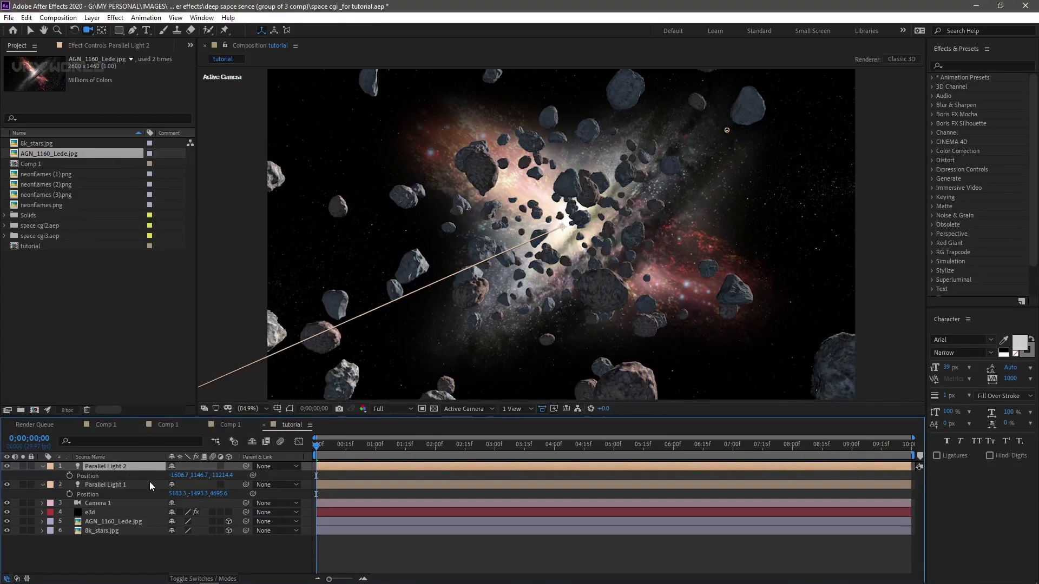
- Move Parallel Light 2 to Position -3026.7, 2826.7, -15504.4 and preview the animation
{"action": "left_click_drag", "start_coordinate": [184, 474], "coordinate": [383, 433]}
{"action": "key", "text": "space"}
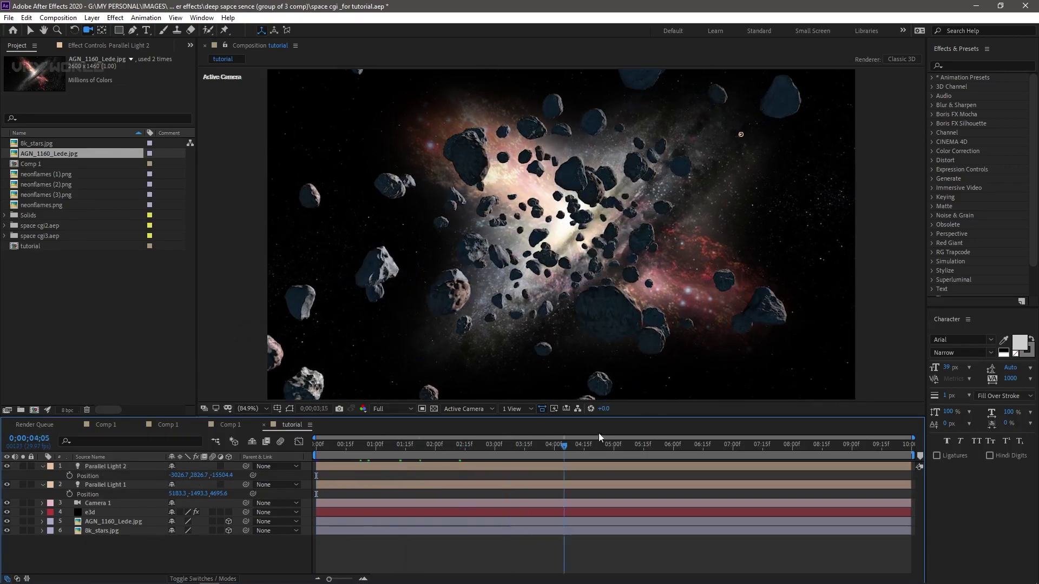
{"action": "key", "text": "space"}
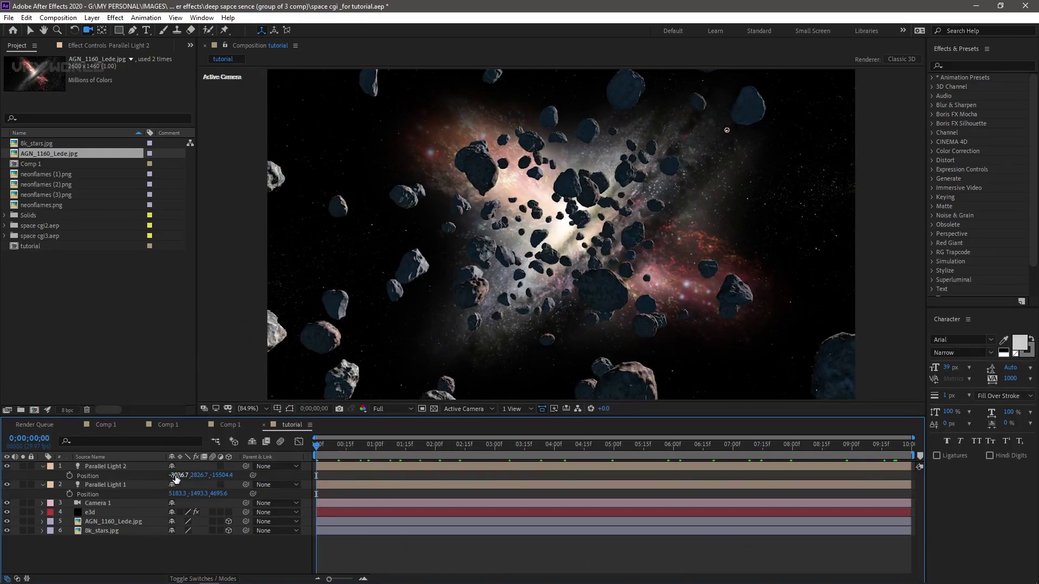
- Look through the neonflames PNG images in the footage viewer and return to the tutorial composition
{"action": "double_click", "coordinate": [59, 175]}
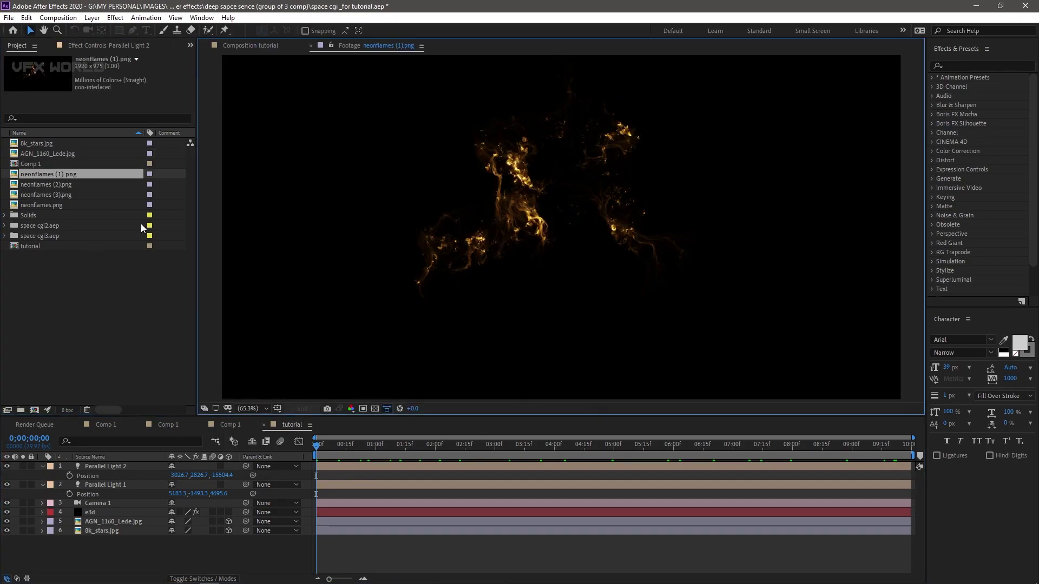
{"action": "double_click", "coordinate": [79, 184]}
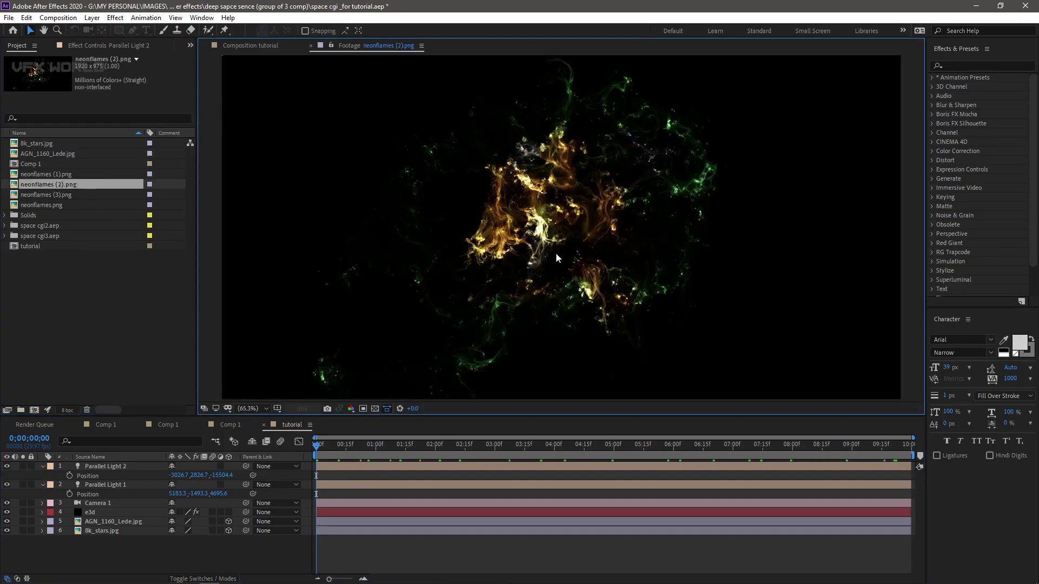
{"action": "double_click", "coordinate": [70, 201]}
{"action": "double_click", "coordinate": [83, 187]}
{"action": "left_click", "coordinate": [250, 45]}
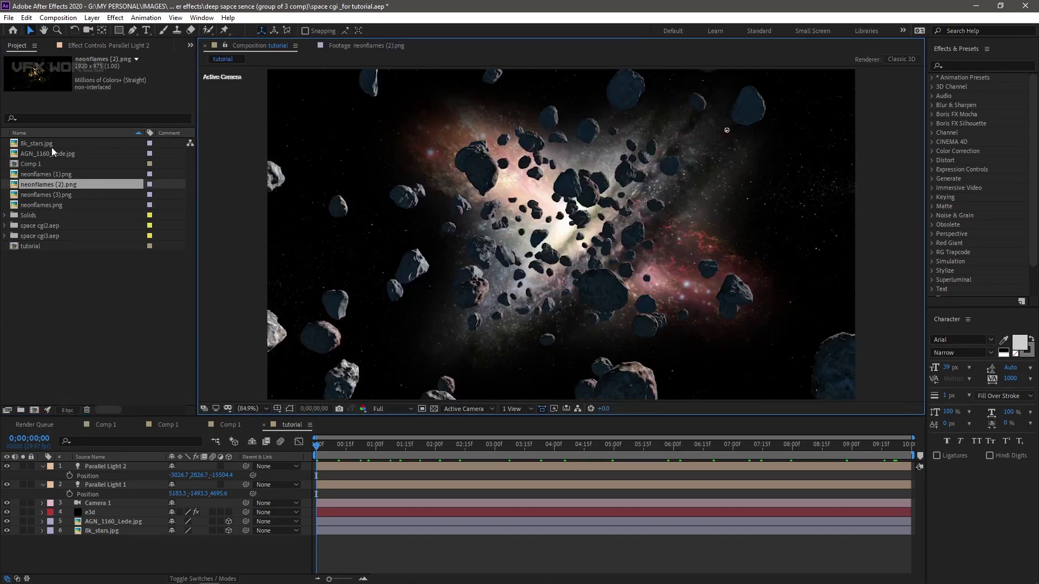
- Add neonflames (1).png as the top layer of the tutorial composition and make it a 3D layer
{"action": "left_click", "coordinate": [47, 173]}
{"action": "left_click_drag", "start_coordinate": [75, 364], "coordinate": [87, 466]}
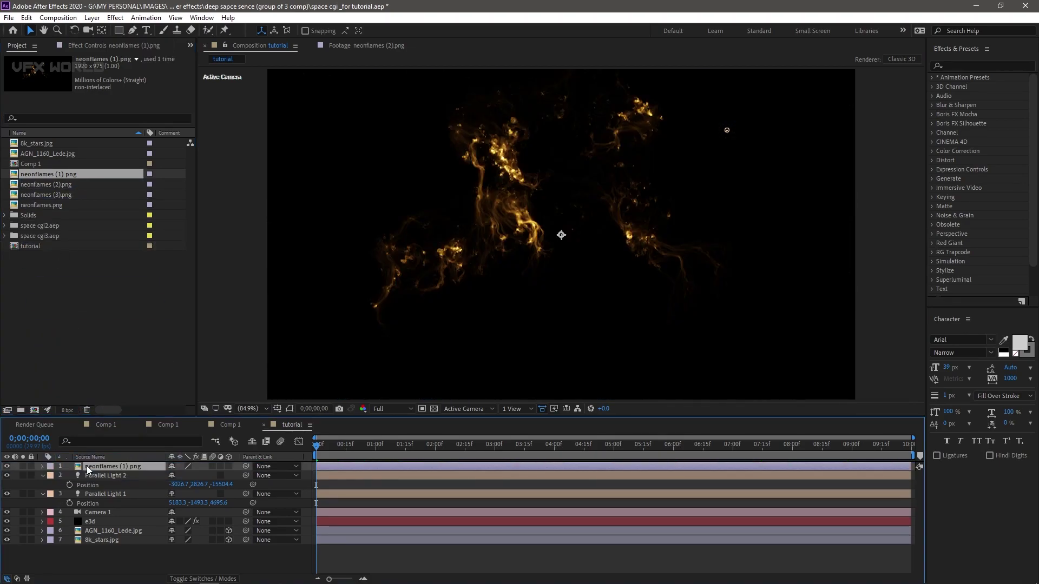
{"action": "left_click", "coordinate": [203, 579]}
{"action": "left_click", "coordinate": [217, 579]}
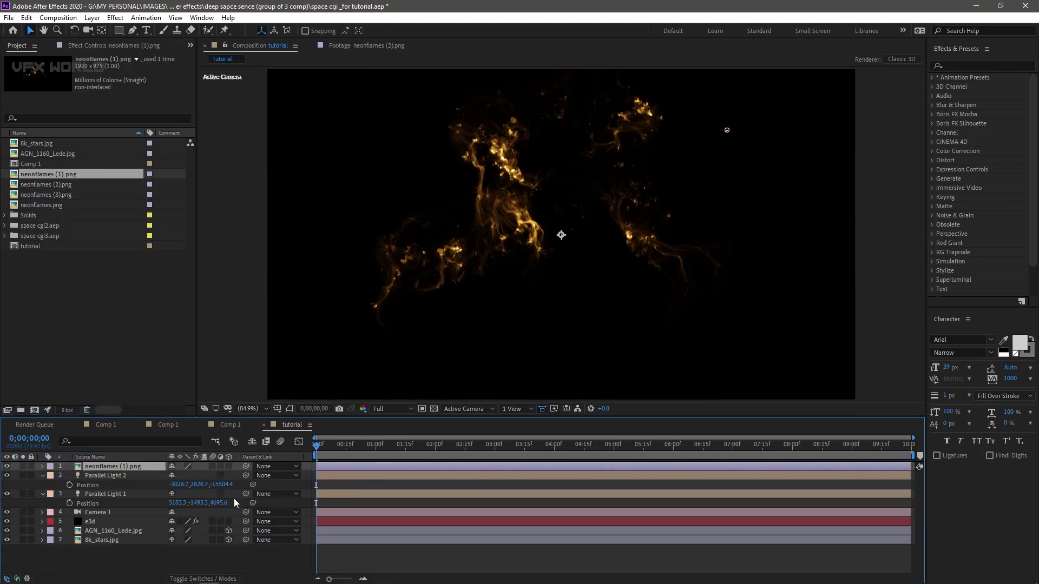
{"action": "left_click", "coordinate": [229, 467]}
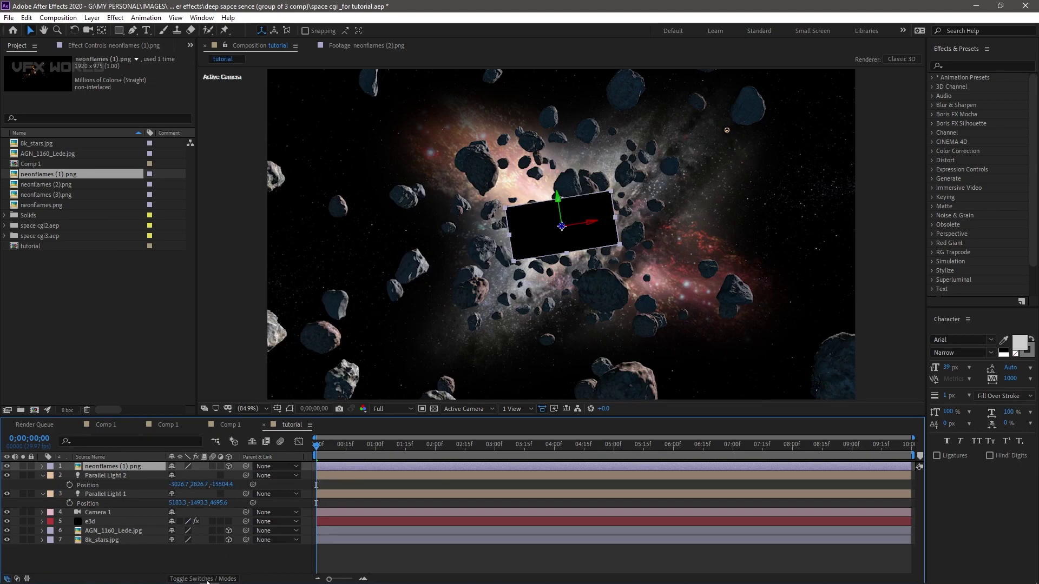
- Set the neonflames (1).png layer's blending mode to Screen and review its Material Options
{"action": "left_click", "coordinate": [207, 579]}
{"action": "left_click", "coordinate": [197, 468]}
{"action": "left_click", "coordinate": [232, 249]}
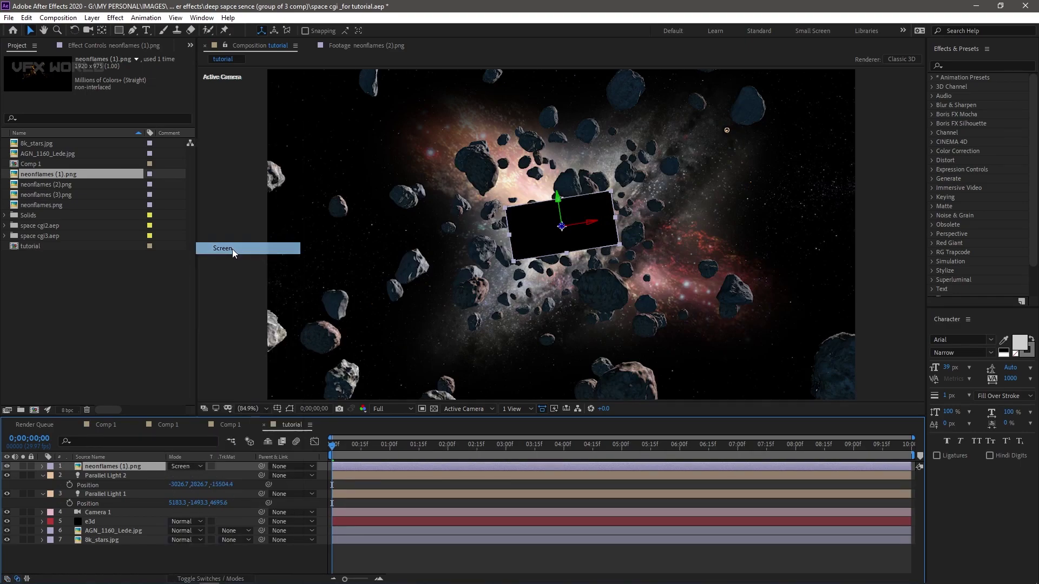
{"action": "key", "text": "a"}
{"action": "key", "text": "a"}
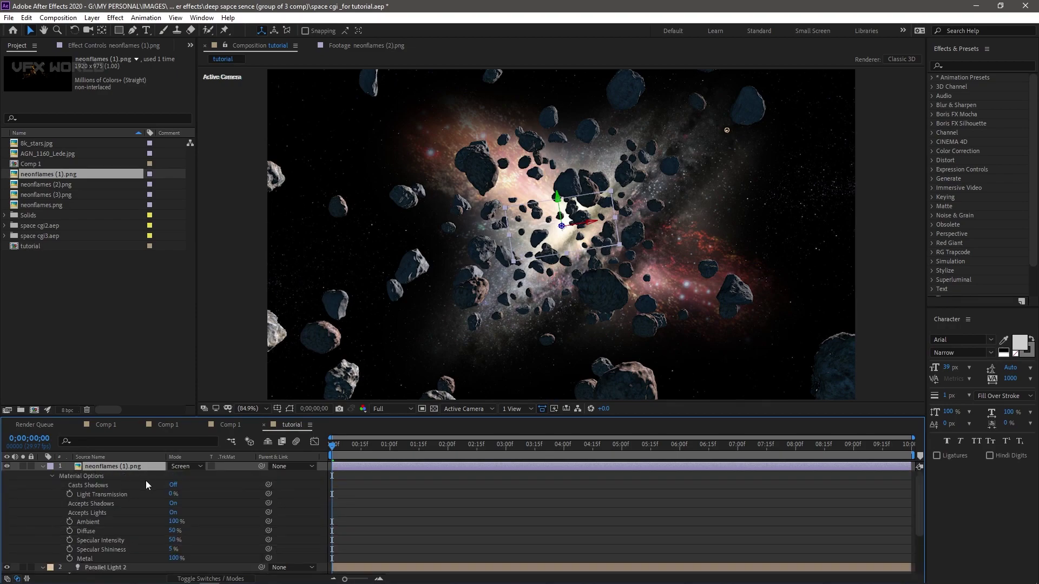
{"action": "left_click", "coordinate": [44, 465]}
- Scale the neonflames (1).png layer to 500% and push it back to a Z position of 16780
{"action": "key", "text": "s"}
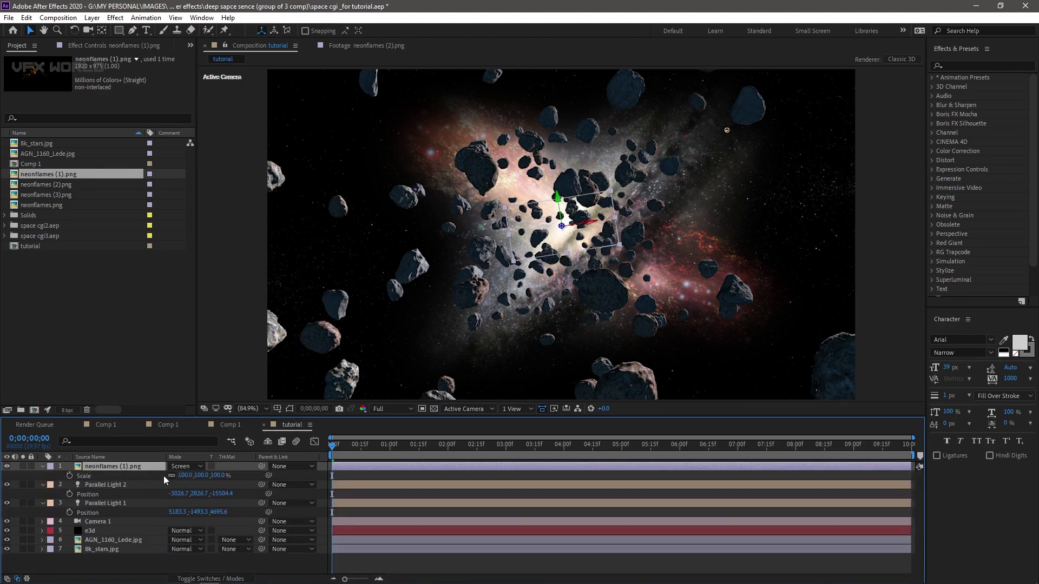
{"action": "left_click_drag", "start_coordinate": [184, 475], "coordinate": [1013, 424]}
{"action": "key", "text": "p"}
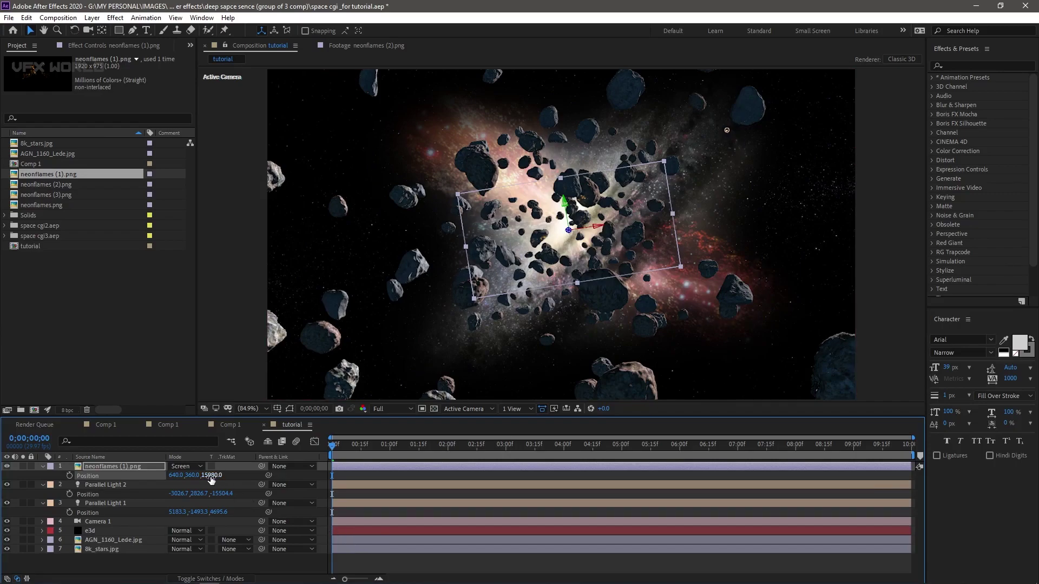
{"action": "left_click_drag", "start_coordinate": [210, 475], "coordinate": [254, 476]}
- In Custom View 1, bring the neonflames (1).png layer along Z to about 9808.5, near the galaxy layer
{"action": "left_click", "coordinate": [472, 409]}
{"action": "left_click", "coordinate": [472, 524]}
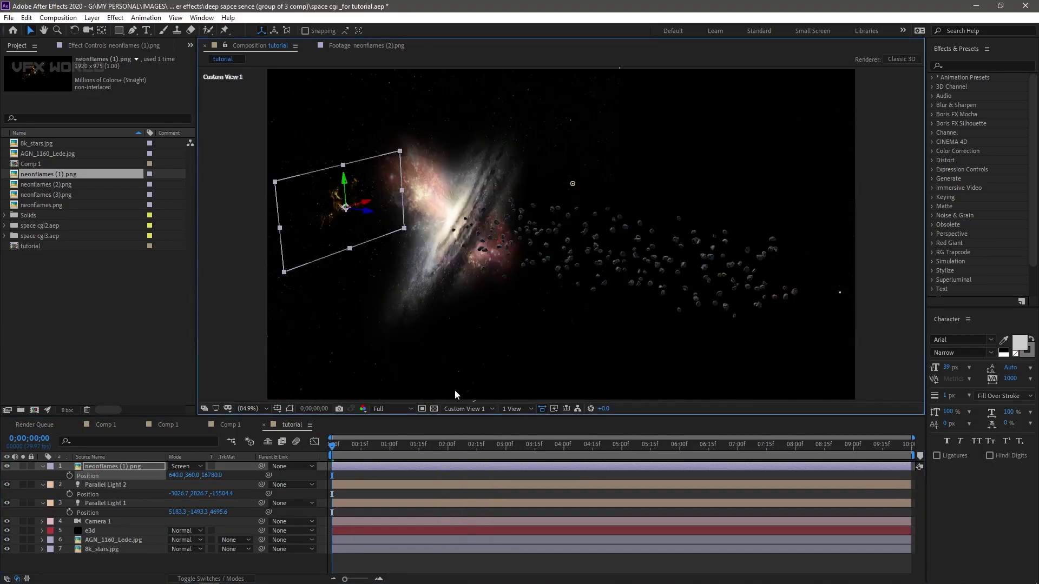
{"action": "left_click", "coordinate": [88, 30]}
{"action": "left_click_drag", "start_coordinate": [468, 247], "coordinate": [482, 247]}
{"action": "left_click", "coordinate": [30, 31]}
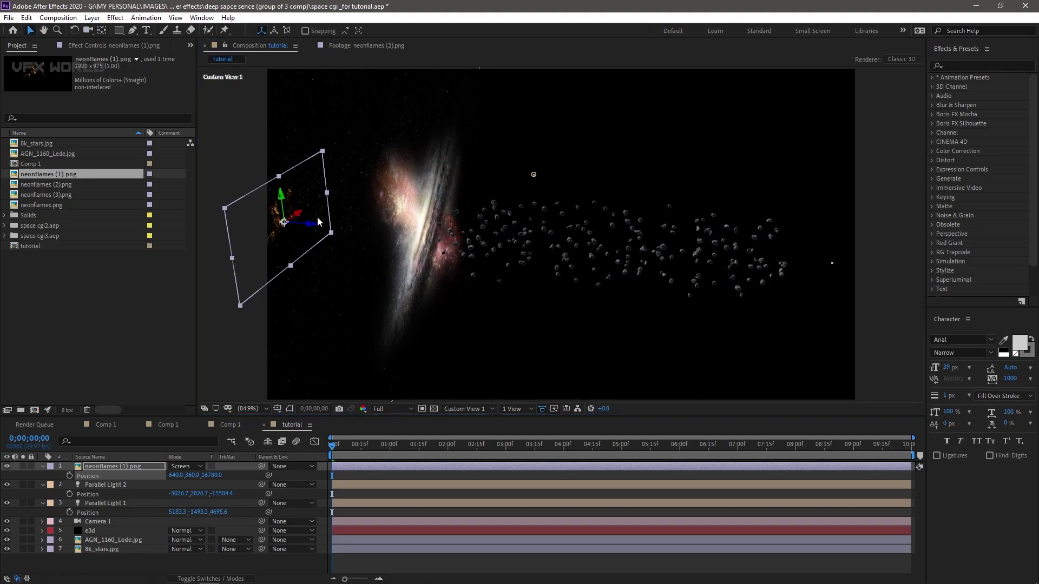
{"action": "left_click_drag", "start_coordinate": [318, 228], "coordinate": [119, 117]}
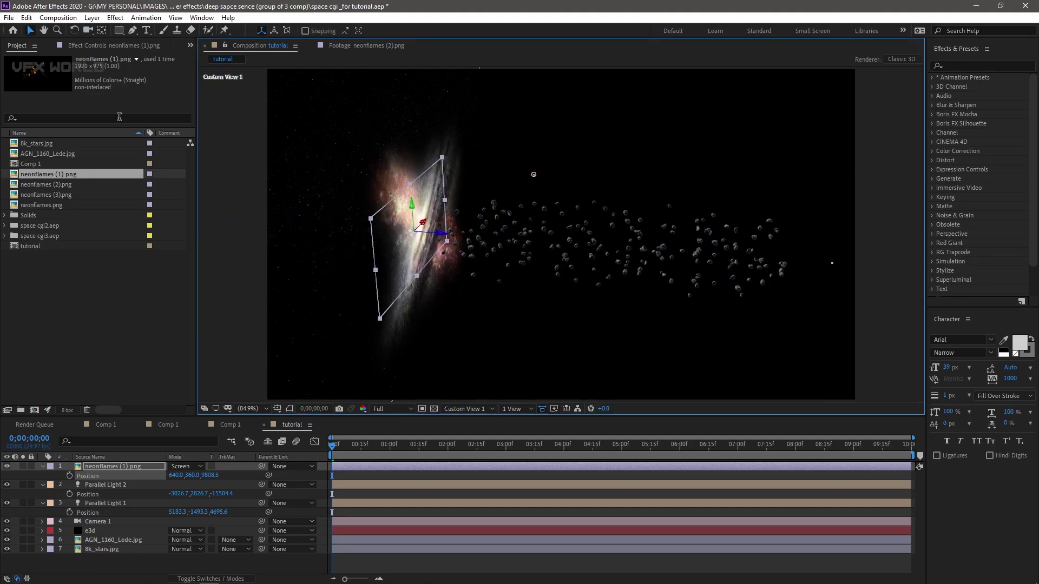
- Move the neonflames (1).png layer in front of the galaxy, to a Z position of about 5753.3, and return to the Active Camera view
{"action": "left_click", "coordinate": [87, 31]}
{"action": "left_click_drag", "start_coordinate": [492, 327], "coordinate": [540, 316]}
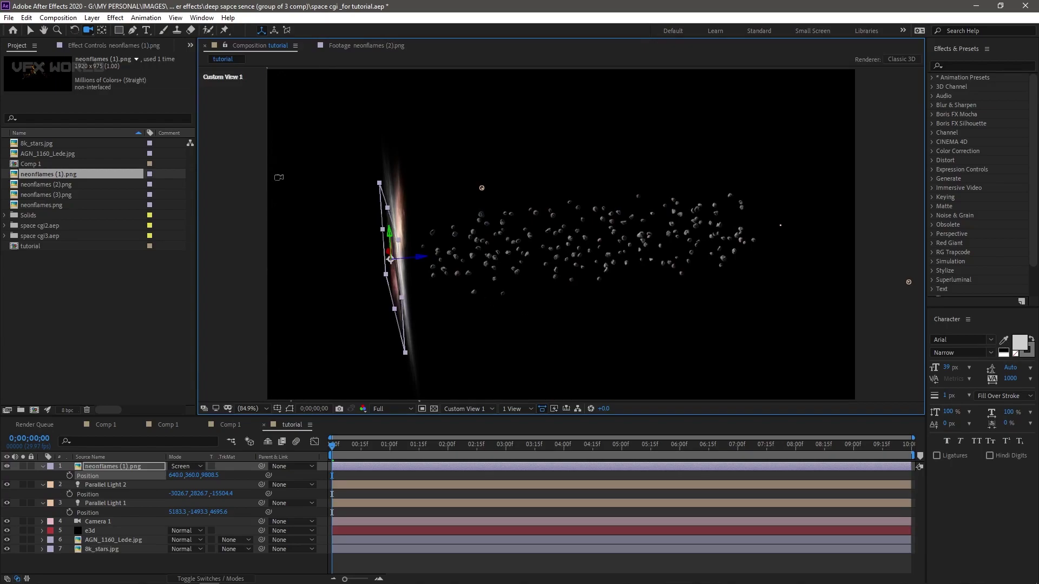
{"action": "left_click", "coordinate": [30, 31]}
{"action": "left_click_drag", "start_coordinate": [417, 257], "coordinate": [600, 241]}
{"action": "left_click", "coordinate": [87, 31]}
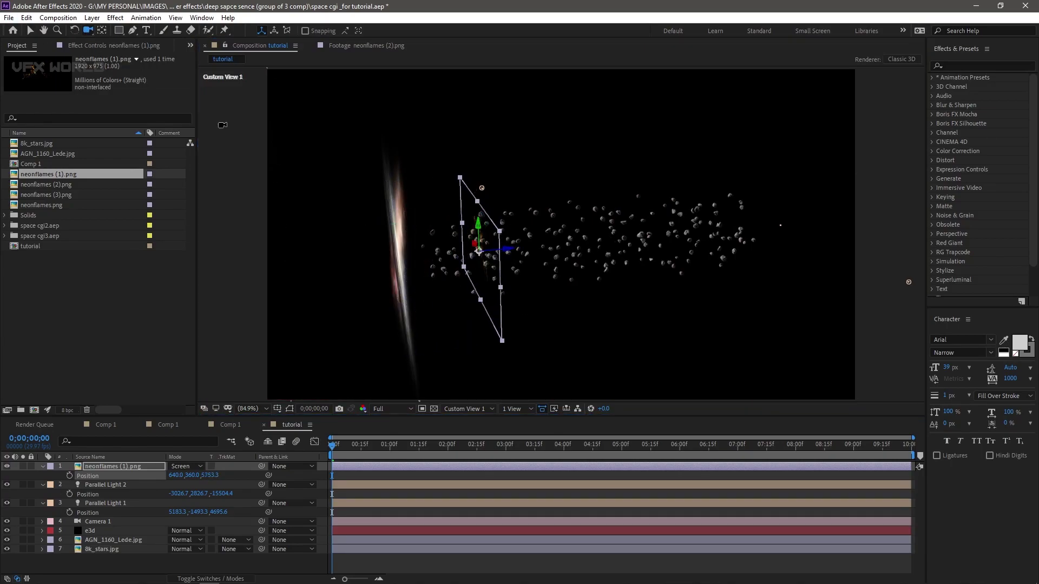
{"action": "left_click_drag", "start_coordinate": [546, 269], "coordinate": [477, 167]}
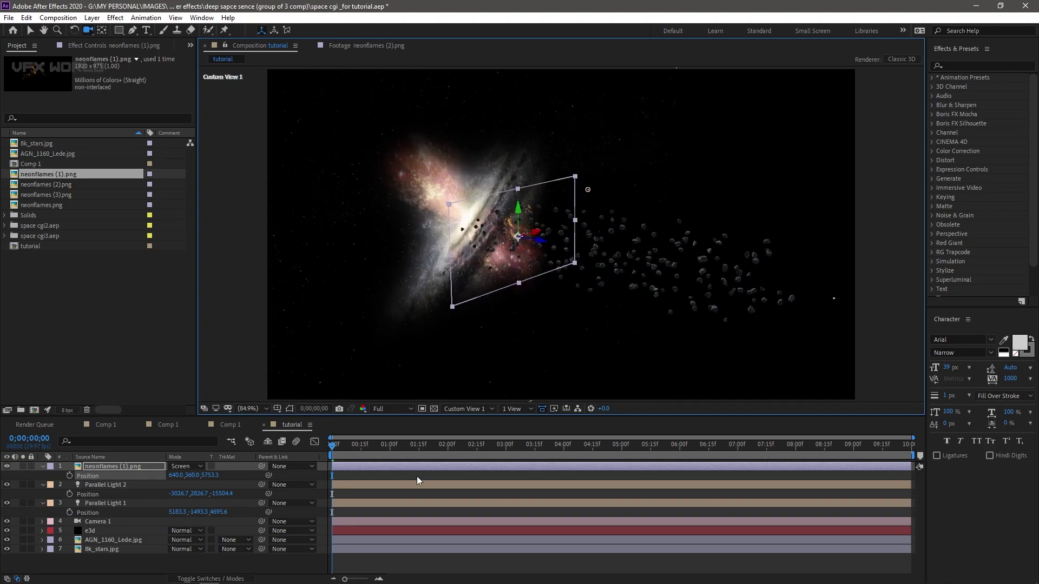
{"action": "left_click", "coordinate": [478, 410]}
{"action": "left_click", "coordinate": [463, 438]}
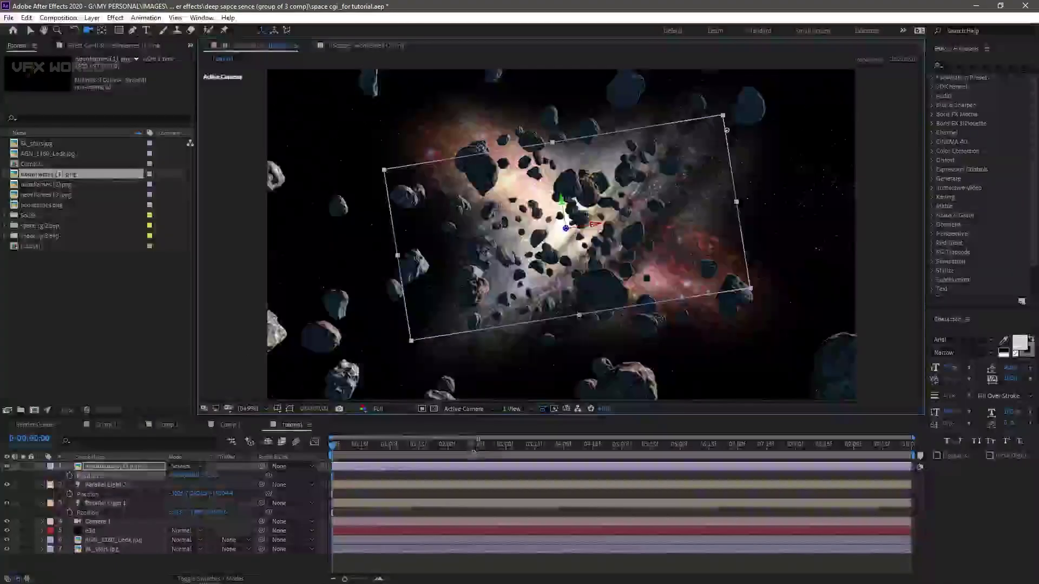
- Move the neonflames (1).png layer to the upper-right corner of the camera frame, at about 7700, -1340, 5899
{"action": "left_click", "coordinate": [31, 30]}
{"action": "left_click_drag", "start_coordinate": [417, 287], "coordinate": [658, 187]}
{"action": "key", "text": "u"}
{"action": "key", "text": "u"}
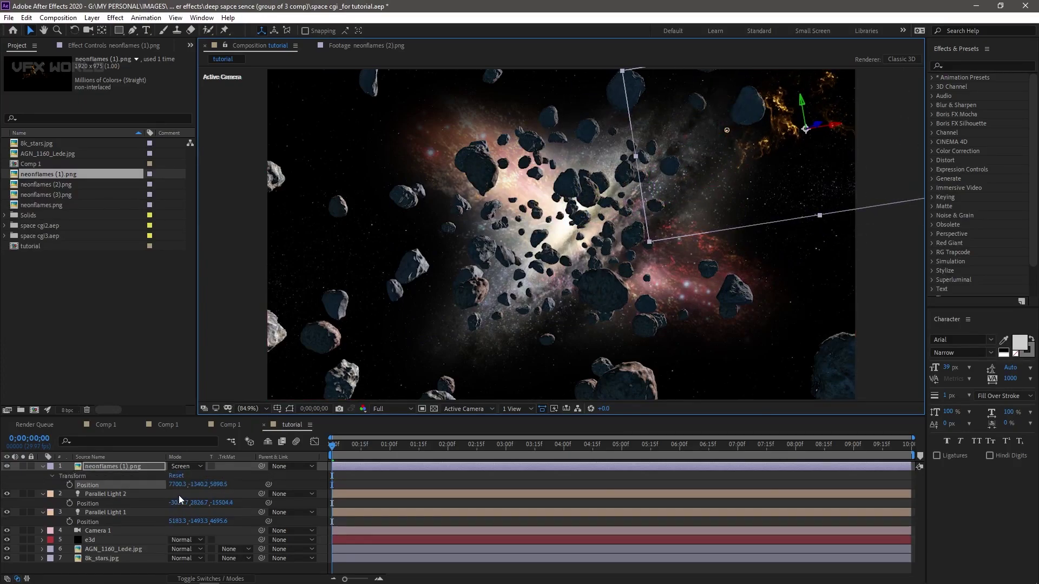
- Scale the neonflames (1).png layer to 709% and nudge it slightly within the upper-right corner of the frame
{"action": "key", "text": "u"}
{"action": "key", "text": "u"}
{"action": "key", "text": "s"}
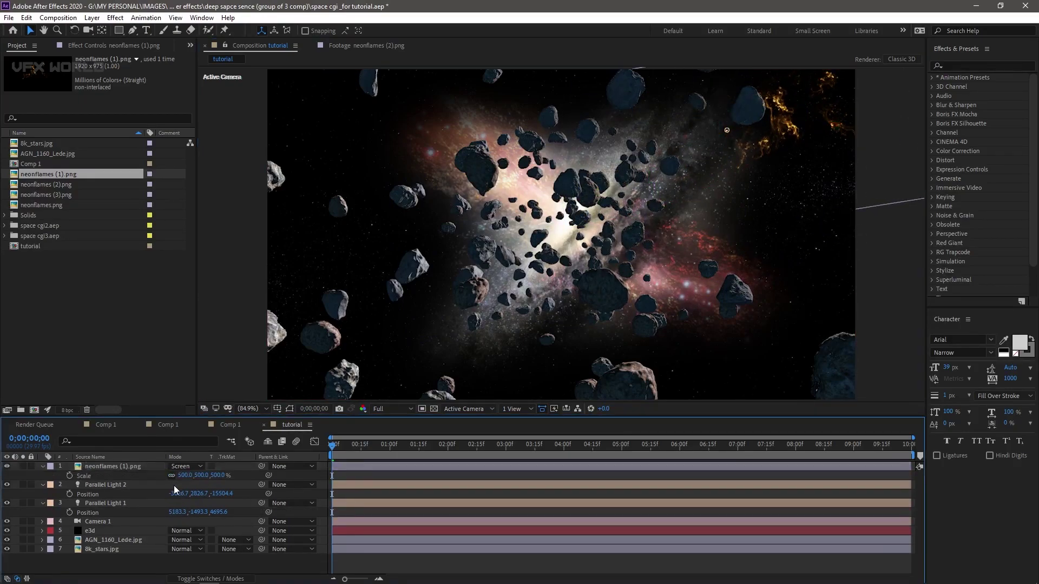
{"action": "left_click_drag", "start_coordinate": [183, 476], "coordinate": [293, 446]}
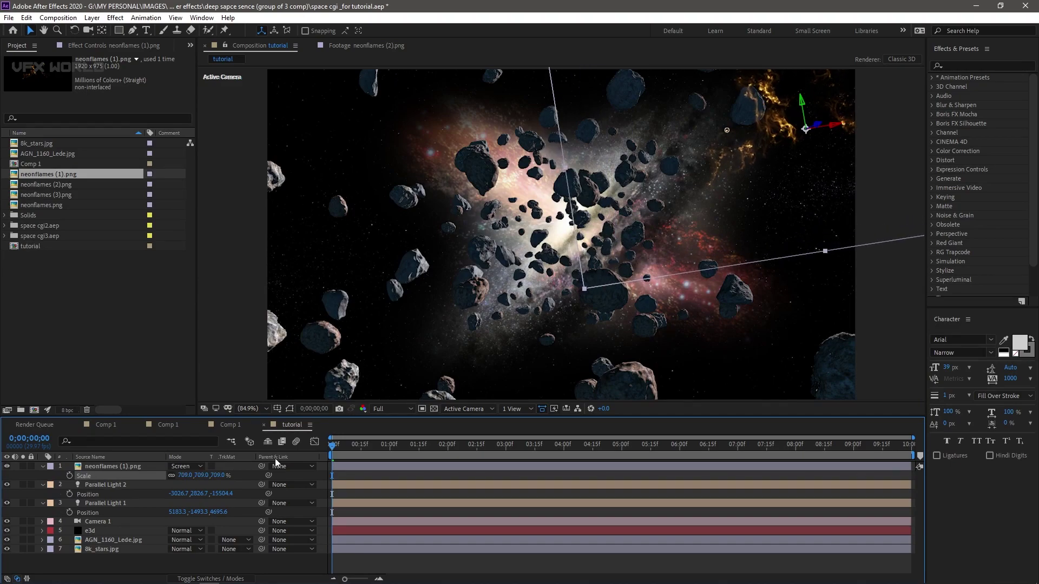
{"action": "left_click", "coordinate": [771, 123]}
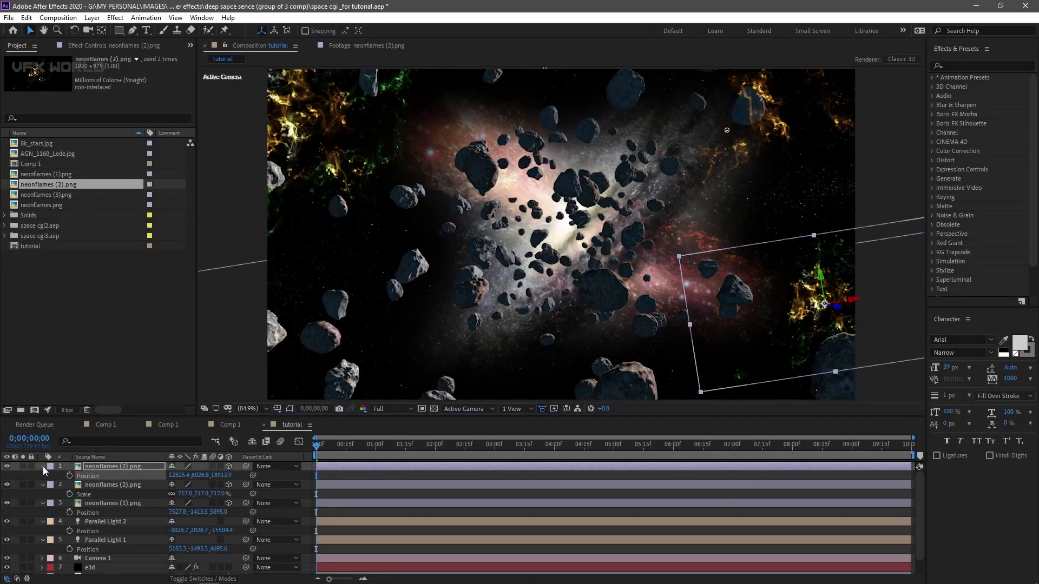
- Collapse the neonflames layers' properties and move all three below e3d, directly above AGN_1160_Lede.jpg
{"action": "left_click", "coordinate": [44, 467]}
{"action": "left_click", "coordinate": [45, 479]}
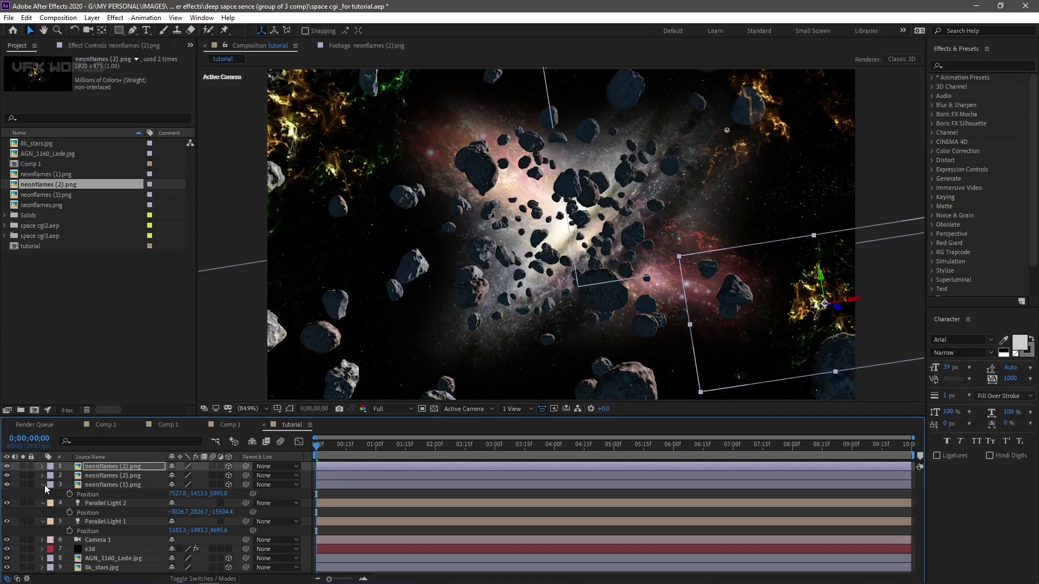
{"action": "left_click", "coordinate": [44, 485]}
{"action": "left_click", "coordinate": [92, 484]}
{"action": "left_click", "coordinate": [116, 467], "text": "shift"}
{"action": "left_click_drag", "start_coordinate": [119, 483], "coordinate": [113, 546]}
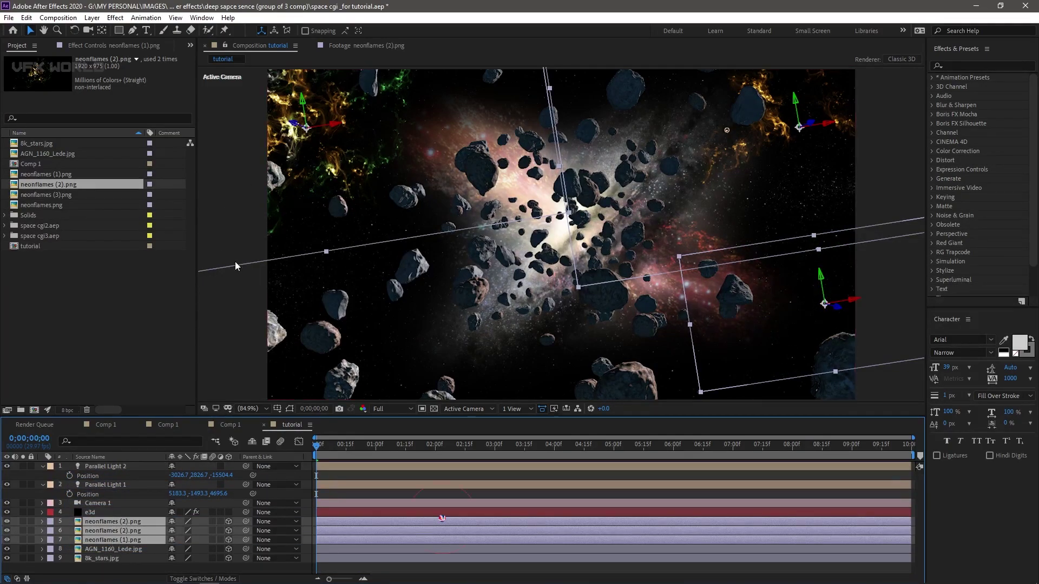
- Enlarge the upper neonflames (2).png layer slightly and reposition it in the lower-right area of the camera frame
{"action": "left_click", "coordinate": [115, 549]}
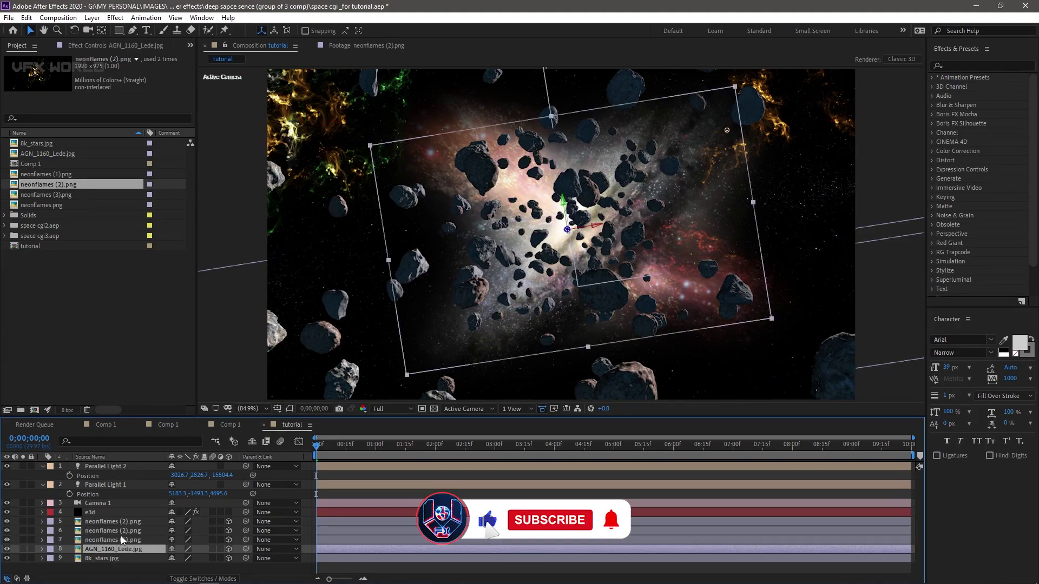
{"action": "left_click", "coordinate": [112, 522]}
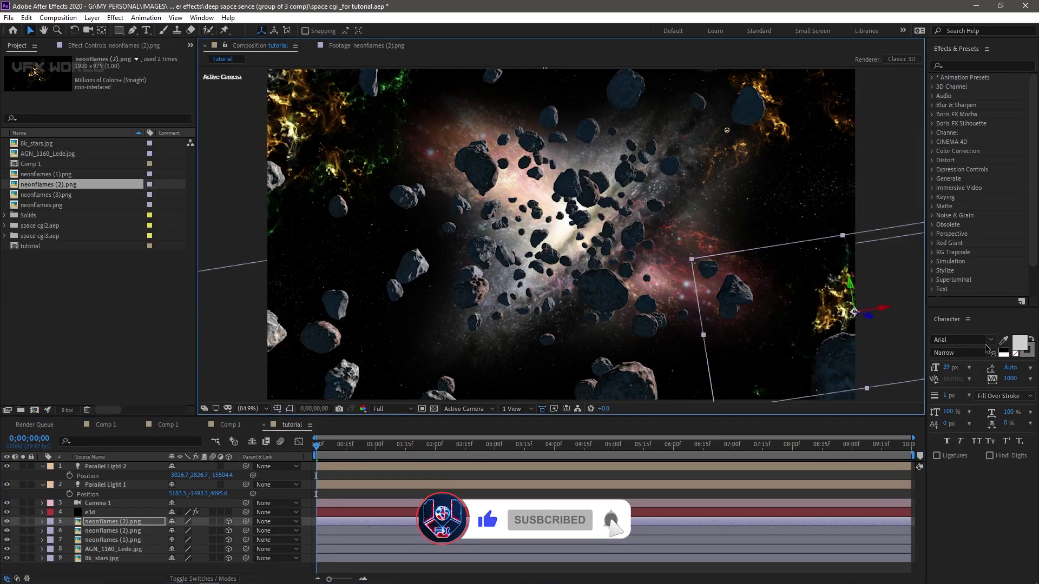
{"action": "left_click_drag", "start_coordinate": [986, 349], "coordinate": [1001, 354]}
{"action": "left_click_drag", "start_coordinate": [785, 342], "coordinate": [757, 323]}
- Apply Hue/Saturation to the upper neonflames (2).png layer and set its Master Hue to 184° for a blue nebula
{"action": "left_click", "coordinate": [943, 68]}
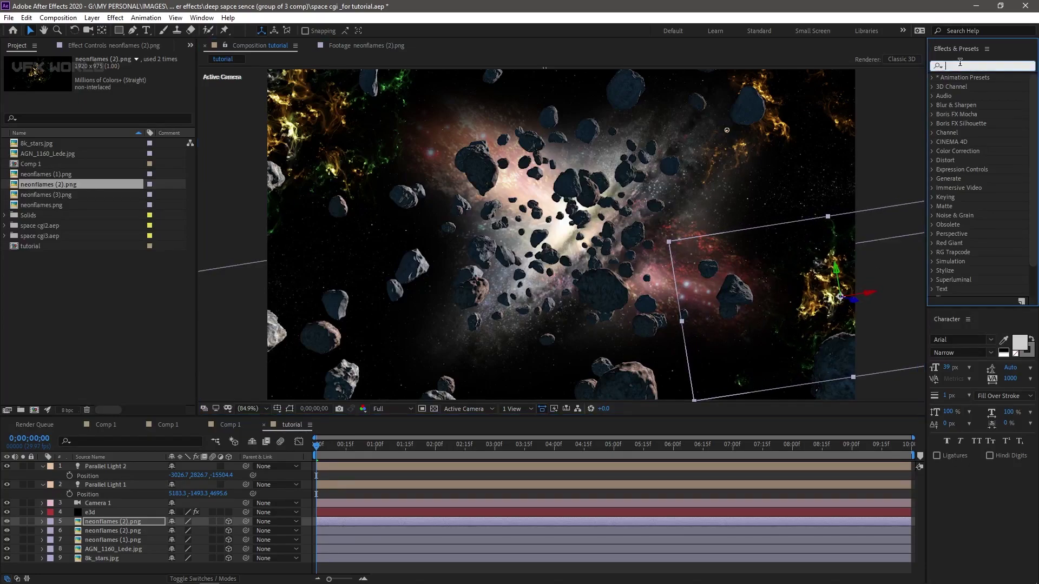
{"action": "type", "text": "hue"}
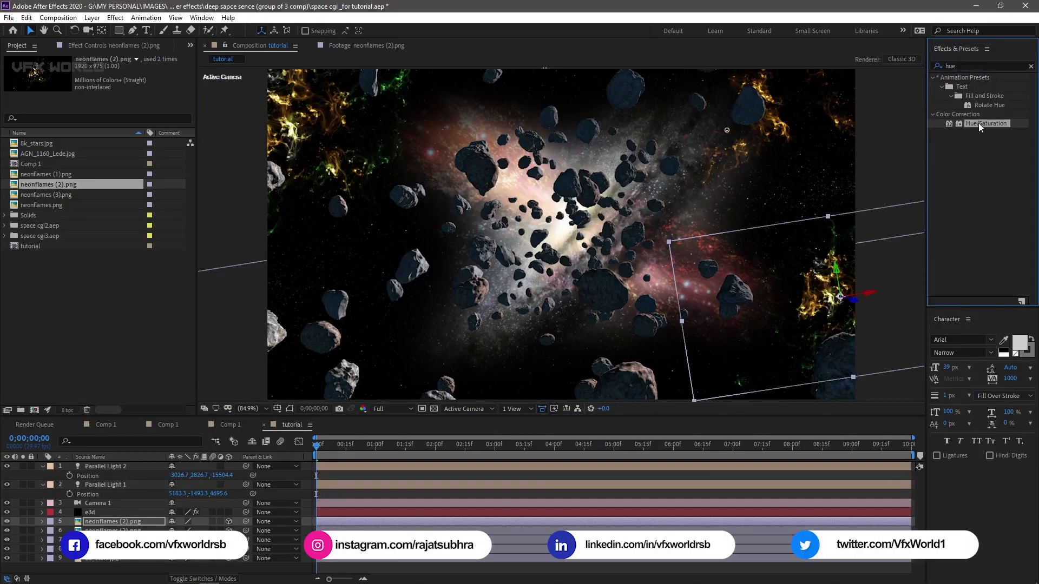
{"action": "left_click_drag", "start_coordinate": [979, 122], "coordinate": [106, 524]}
{"action": "left_click_drag", "start_coordinate": [124, 120], "coordinate": [212, 114]}
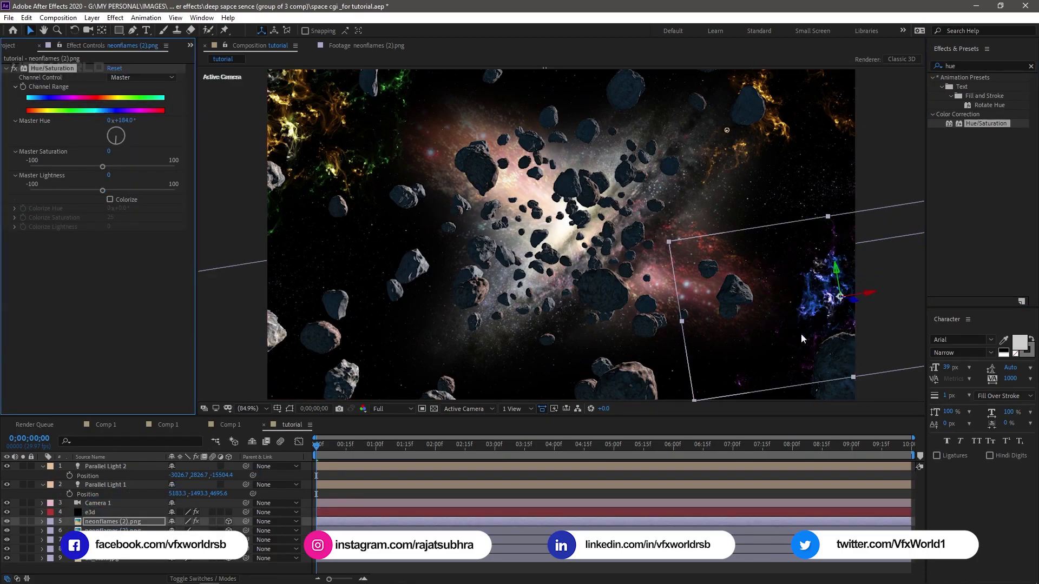
{"action": "left_click", "coordinate": [56, 335]}
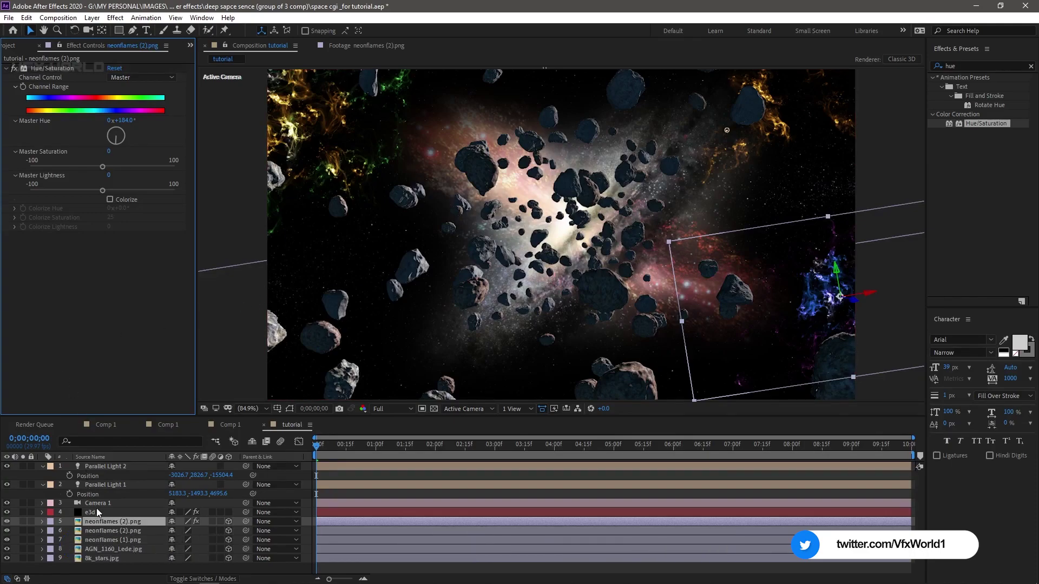
- Copy the Hue/Saturation effect to the lower neonflames (2).png layer and set its Master Hue to 232°
{"action": "left_click", "coordinate": [41, 70]}
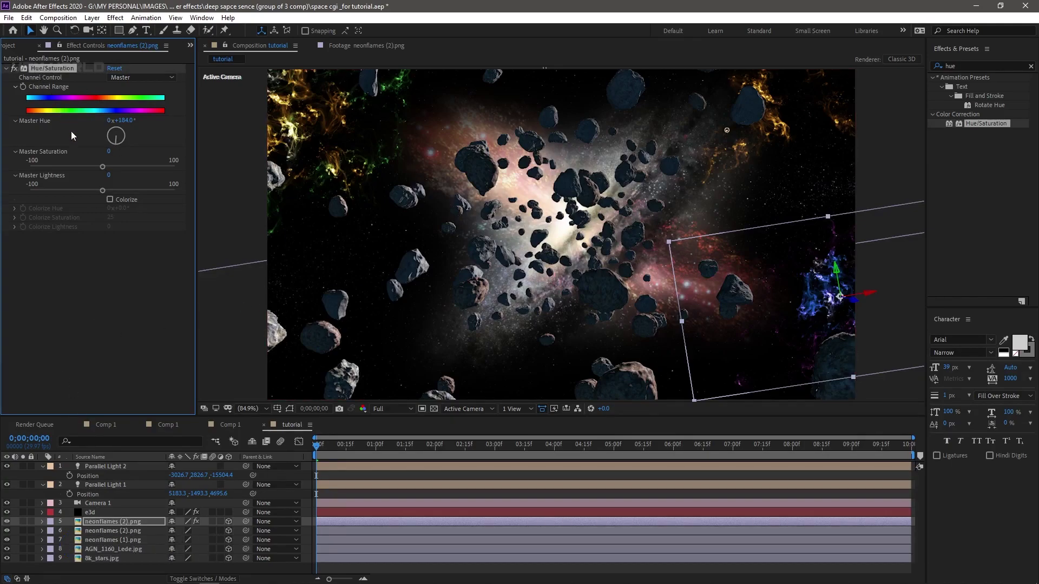
{"action": "left_click", "coordinate": [93, 531]}
{"action": "left_click", "coordinate": [89, 306]}
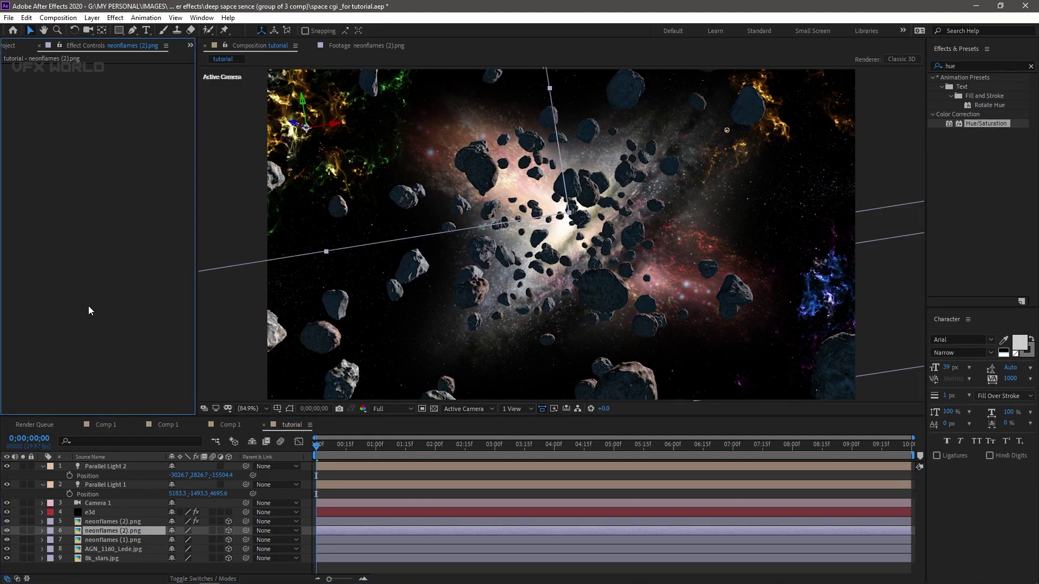
{"action": "key", "text": "ctrl+v"}
{"action": "left_click_drag", "start_coordinate": [130, 121], "coordinate": [161, 129]}
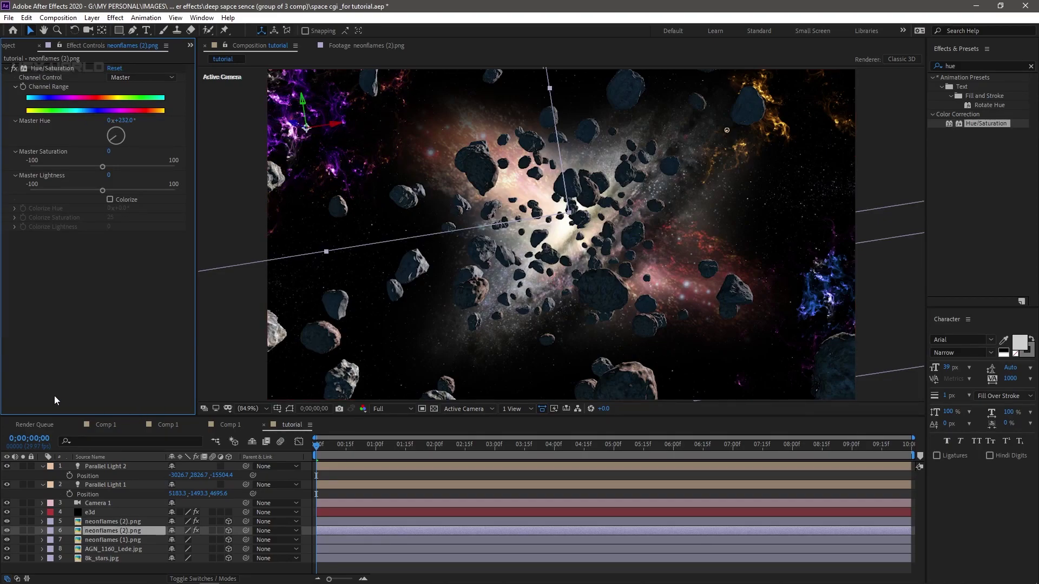
- Nudge the purple neonflames (2).png layer slightly toward the frame centre, scrub through the animation, and return to the first frame
{"action": "left_click_drag", "start_coordinate": [360, 174], "coordinate": [384, 170]}
{"action": "left_click_drag", "start_coordinate": [334, 456], "coordinate": [543, 449]}
{"action": "key", "text": "Home"}
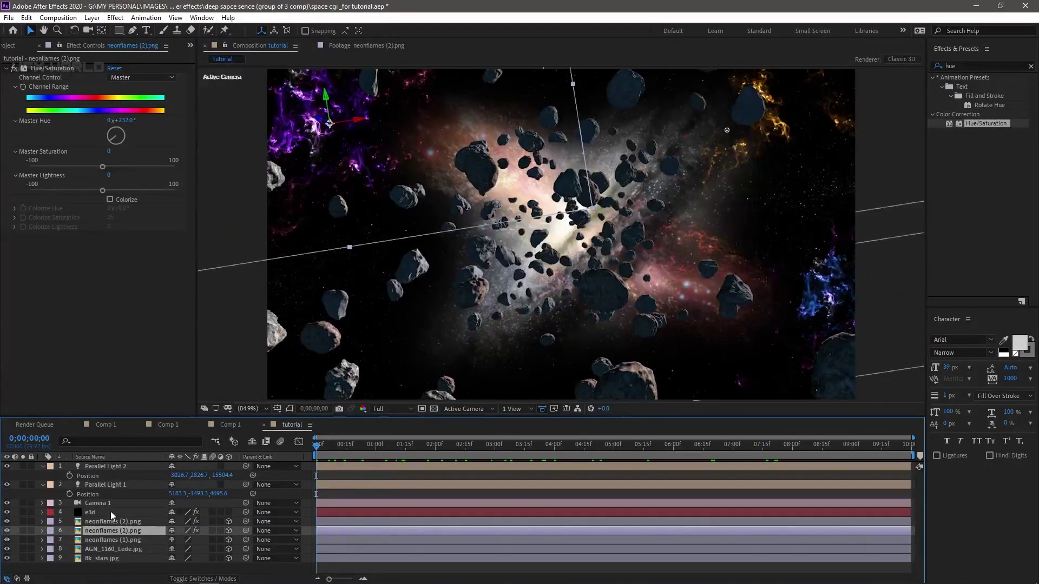
- Collapse the properties of Parallel Light 1 and Parallel Light 2
{"action": "left_click", "coordinate": [118, 284]}
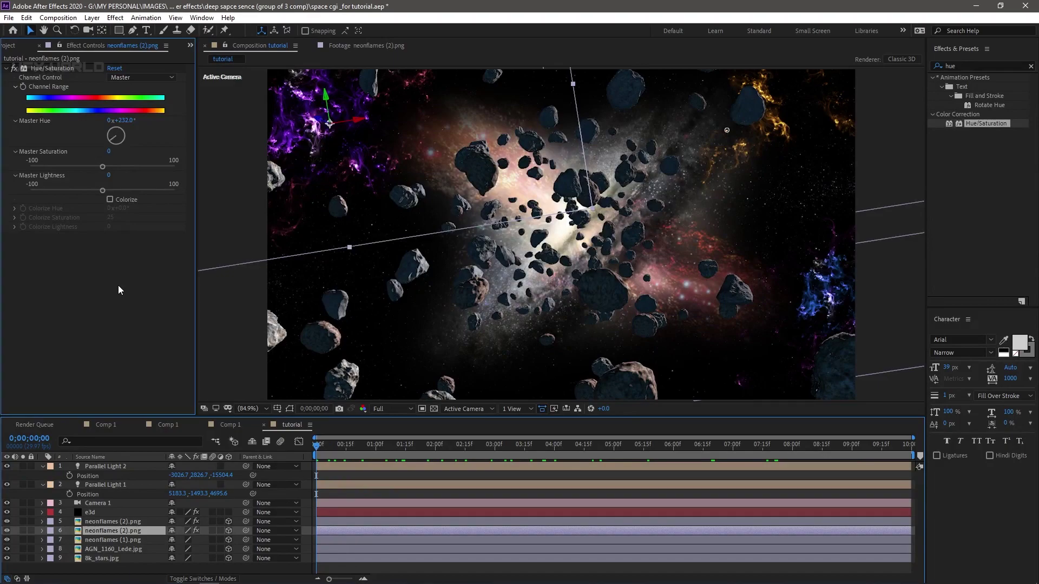
{"action": "left_click", "coordinate": [44, 485]}
{"action": "left_click", "coordinate": [40, 470]}
{"action": "left_click", "coordinate": [42, 467]}
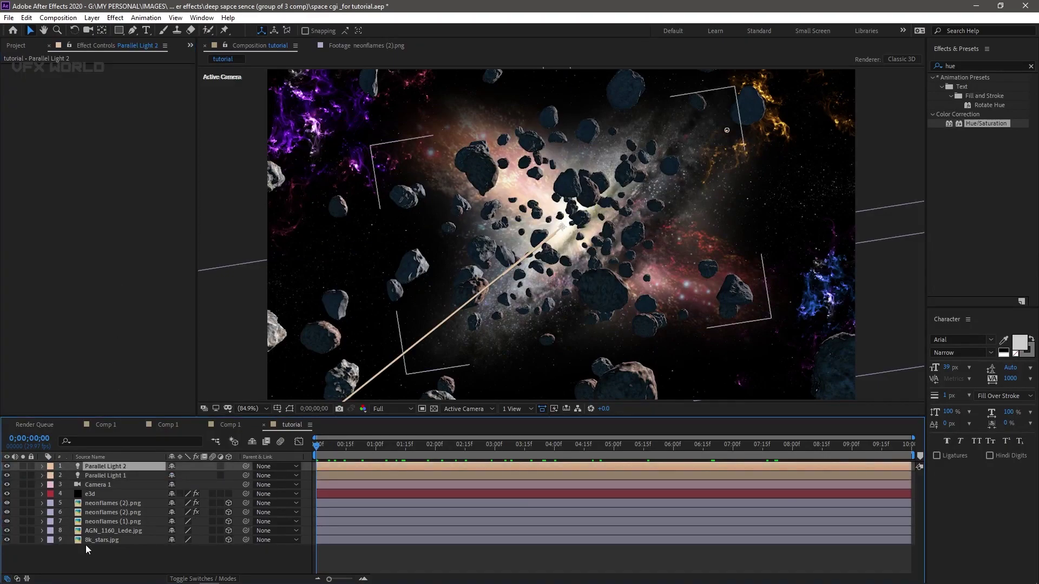
- Create a black 1280 x 720 solid named sun
{"action": "left_click", "coordinate": [96, 556]}
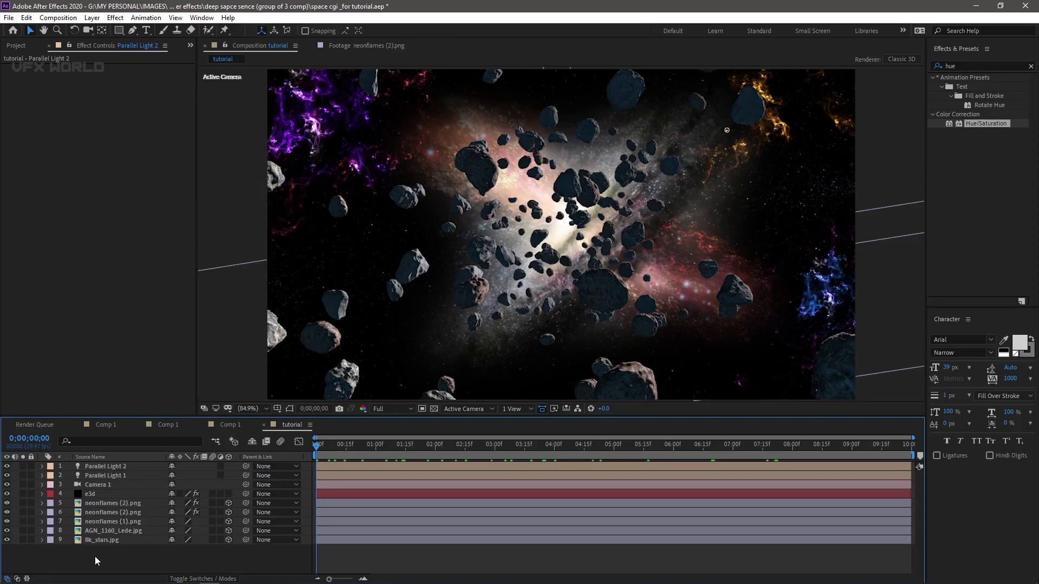
{"action": "right_click", "coordinate": [103, 563]}
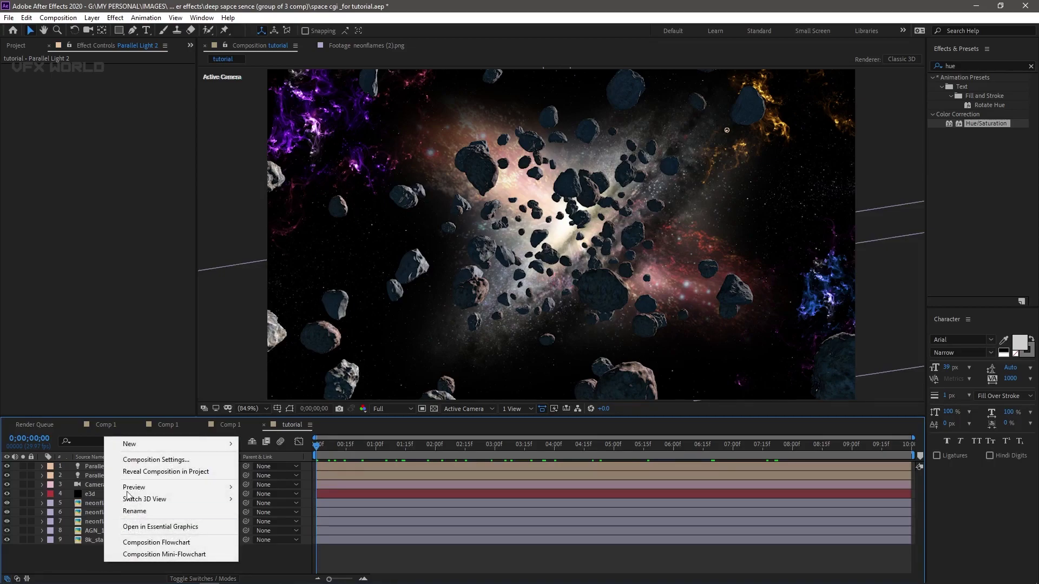
{"action": "mouse_move", "coordinate": [146, 444]}
{"action": "left_click", "coordinate": [299, 470]}
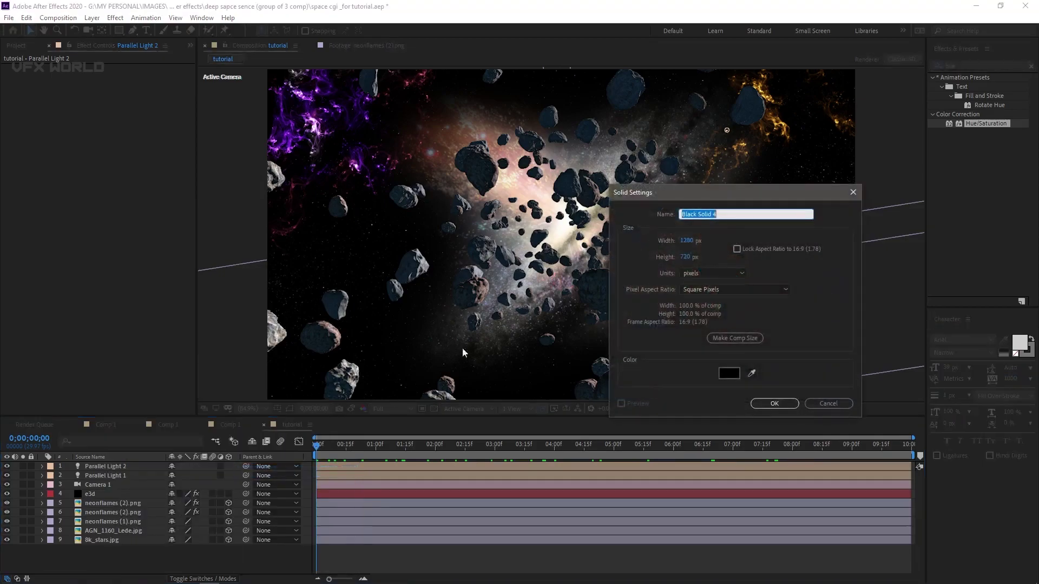
{"action": "type", "text": "sun"}
{"action": "left_click", "coordinate": [774, 404]}
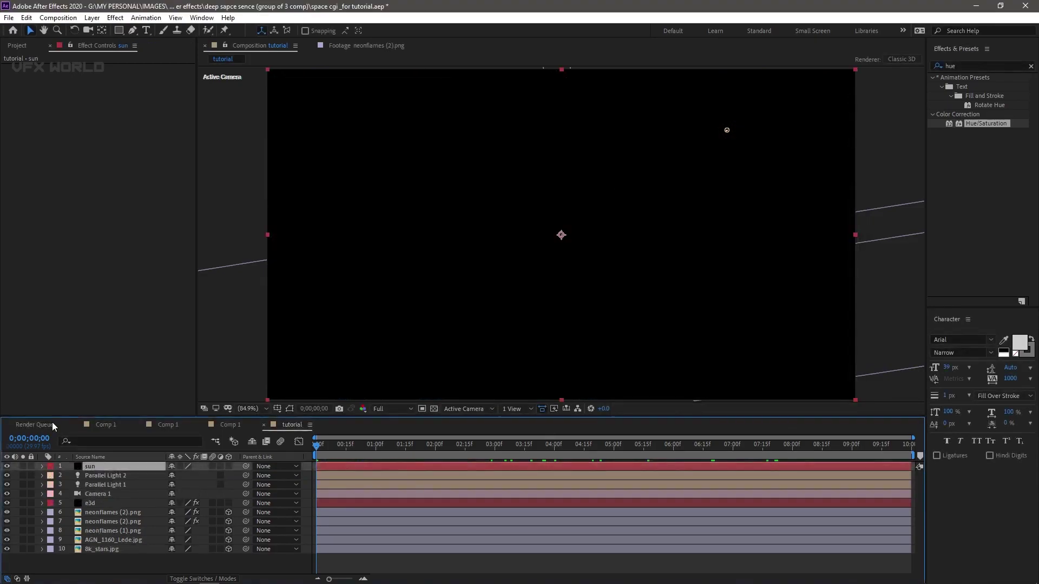
- Apply the Video Copilot Optical Flares effect to the sun layer and move the flare to about 853, 210
{"action": "right_click", "coordinate": [80, 115]}
{"action": "mouse_move", "coordinate": [217, 466]}
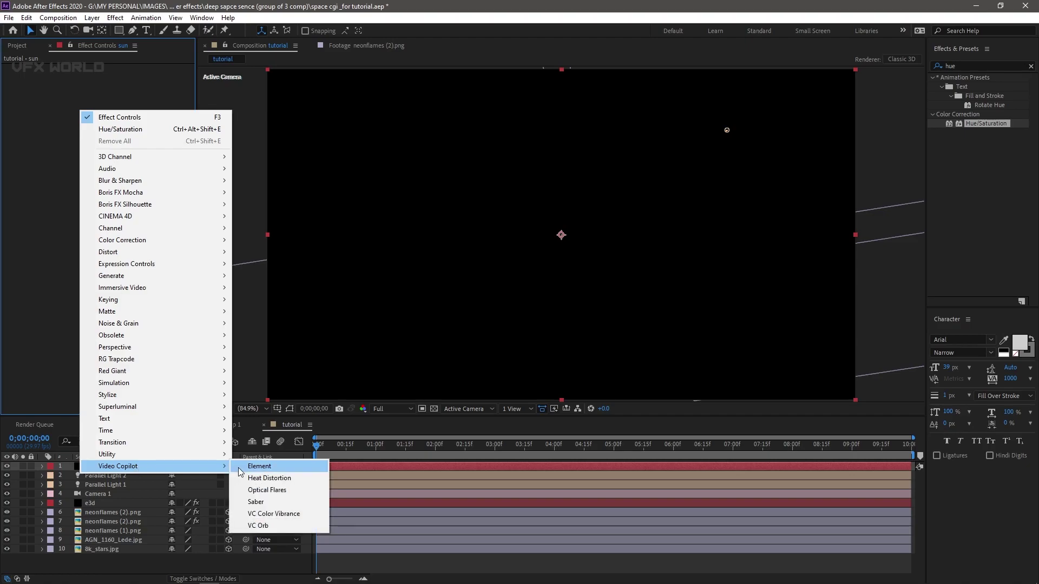
{"action": "left_click", "coordinate": [263, 493]}
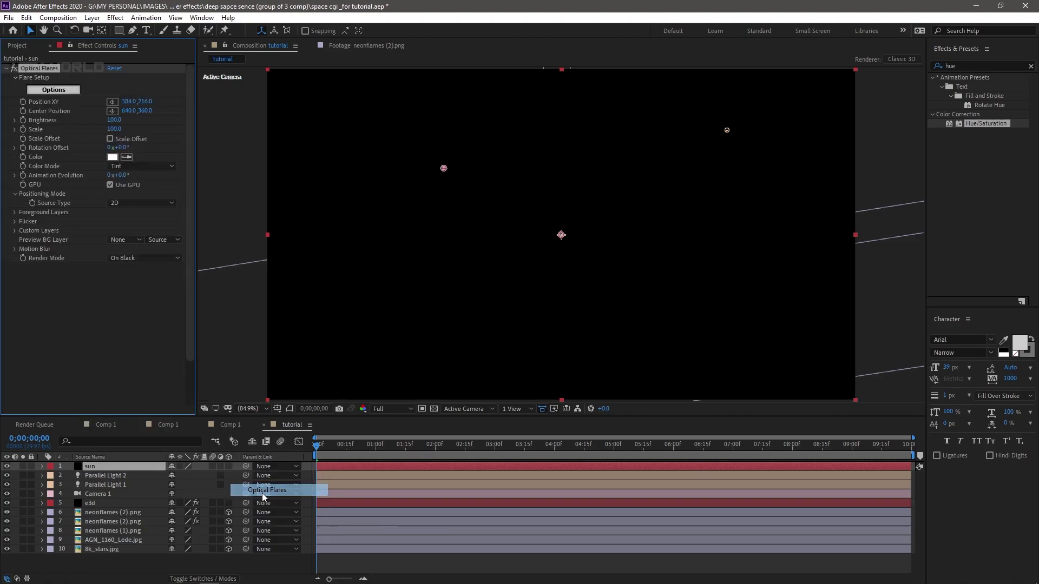
{"action": "left_click_drag", "start_coordinate": [443, 168], "coordinate": [659, 166]}
- Try the North Star flare preset from the Pro_Presets 1 collection in the Optical Flares options
{"action": "left_click", "coordinate": [49, 90]}
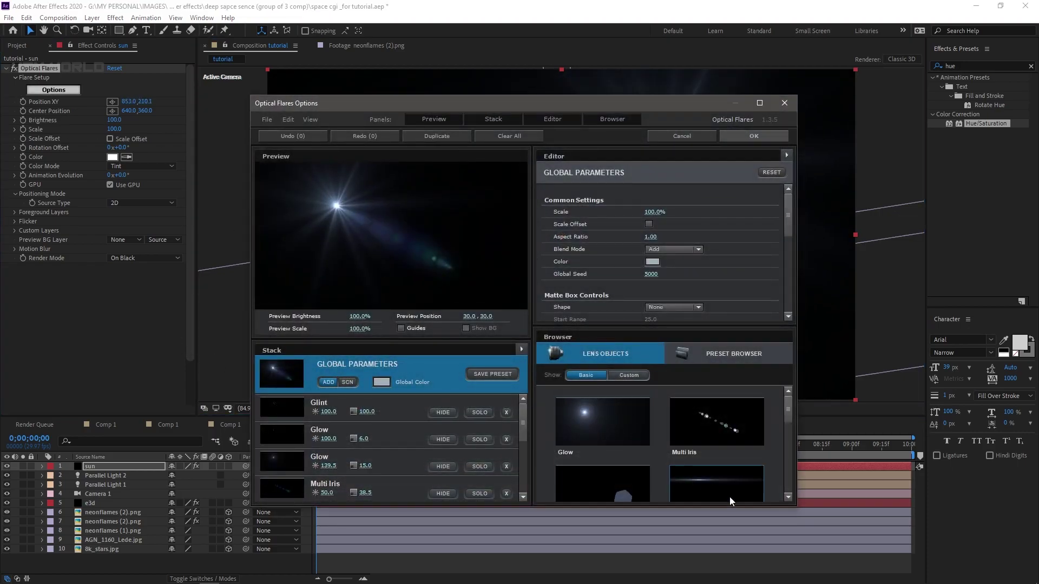
{"action": "left_click", "coordinate": [728, 355]}
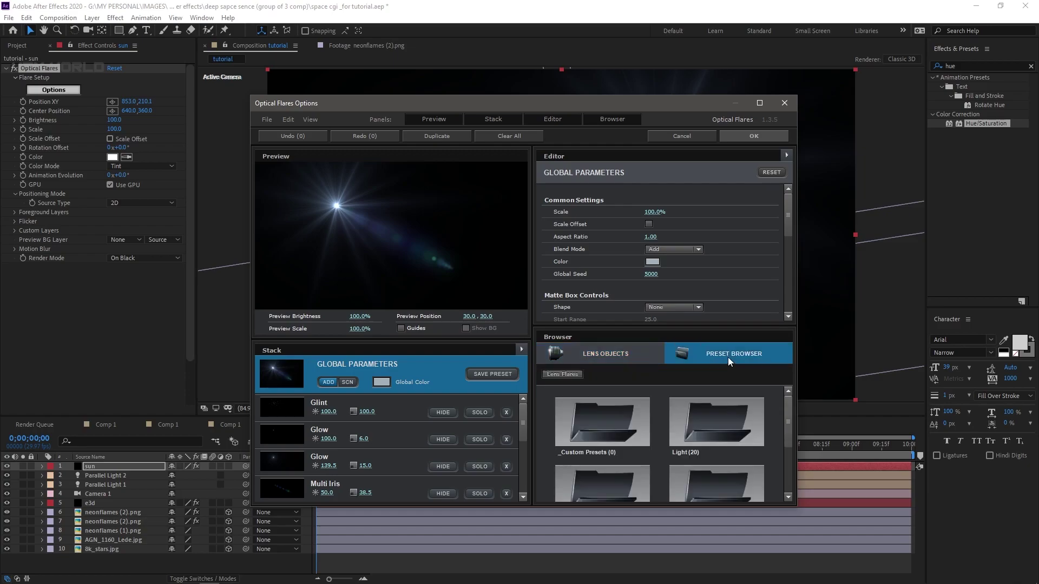
{"action": "double_click", "coordinate": [697, 454]}
{"action": "scroll", "coordinate": [697, 455], "scroll_direction": "down", "scroll_amount": 5}
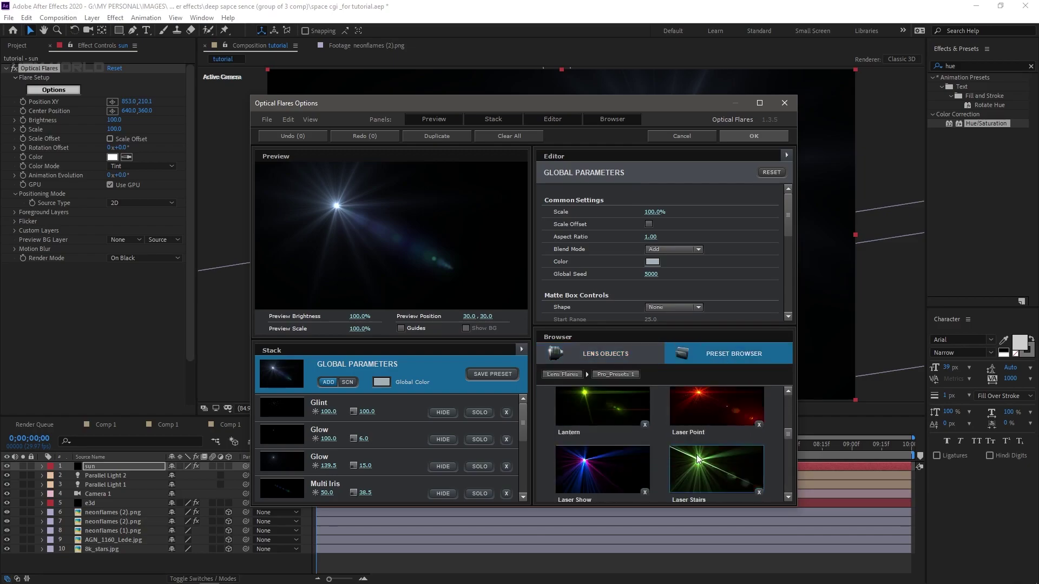
{"action": "scroll", "coordinate": [696, 455], "scroll_direction": "down", "scroll_amount": 3}
{"action": "left_click", "coordinate": [696, 455]}
{"action": "left_click", "coordinate": [589, 460]}
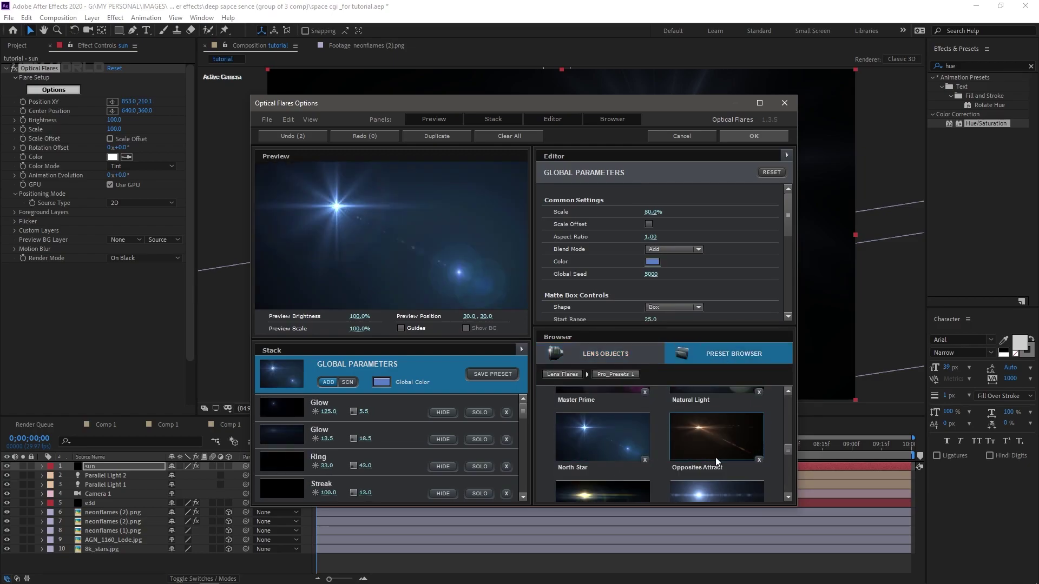
- Load a warm sun flare from the Light preset collection and apply it to the sun layer
{"action": "scroll", "coordinate": [713, 440], "scroll_direction": "up", "scroll_amount": 1}
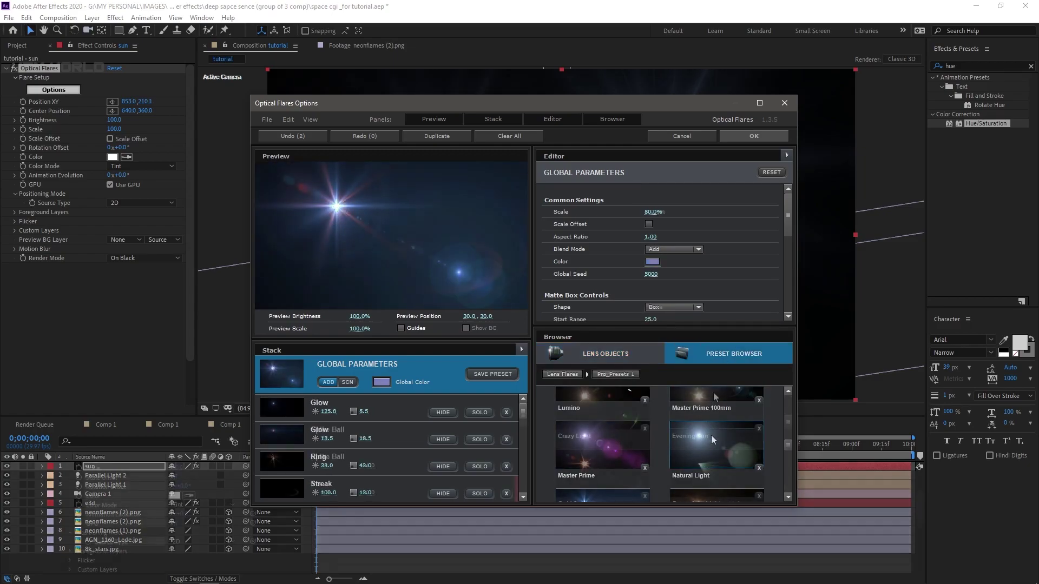
{"action": "left_click", "coordinate": [713, 392]}
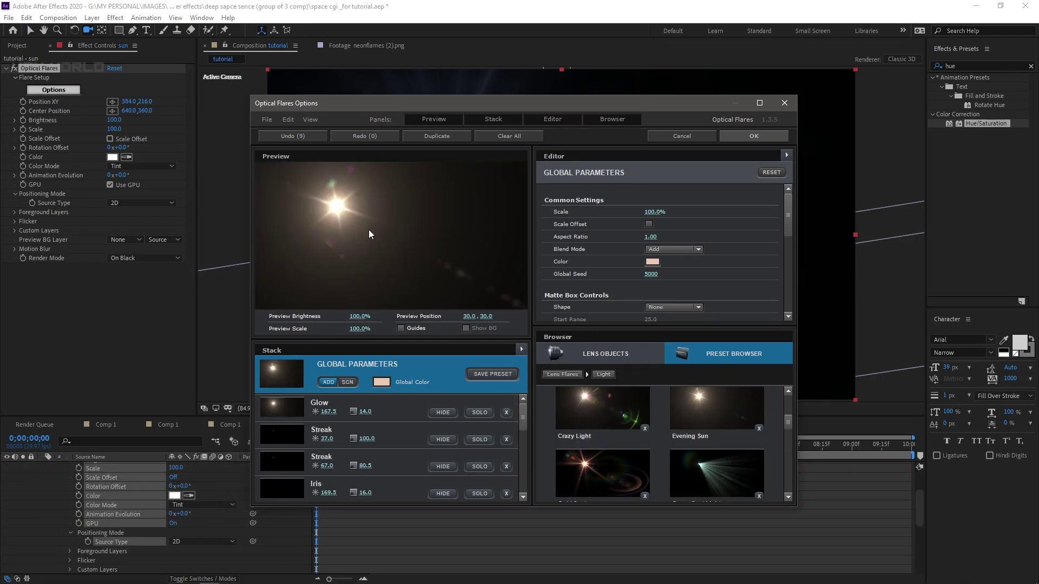
{"action": "left_click", "coordinate": [761, 137]}
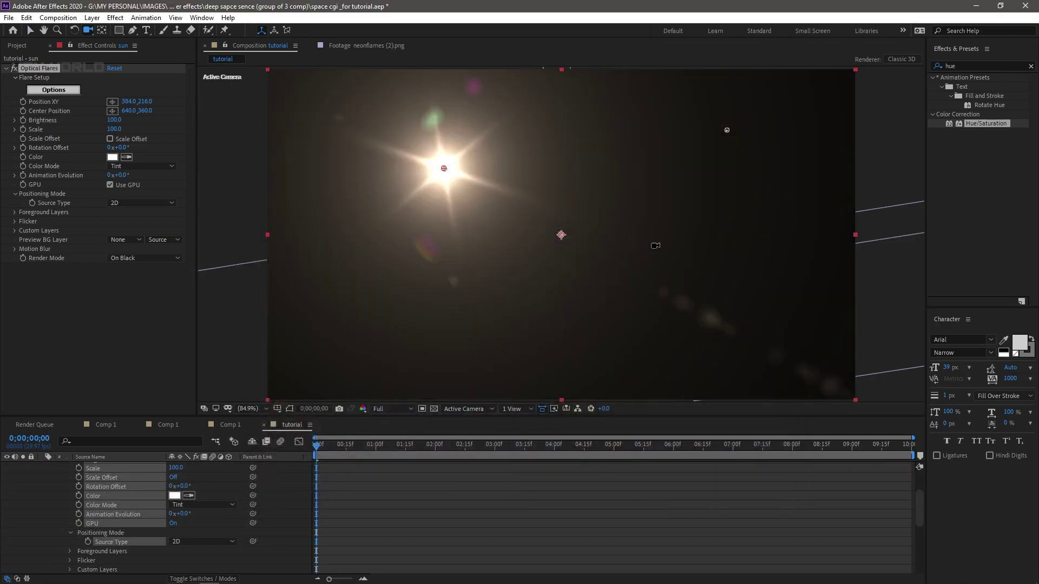
- Set the flare's render mode to On Transparent and its positioning source type to 3D
{"action": "left_click", "coordinate": [133, 259]}
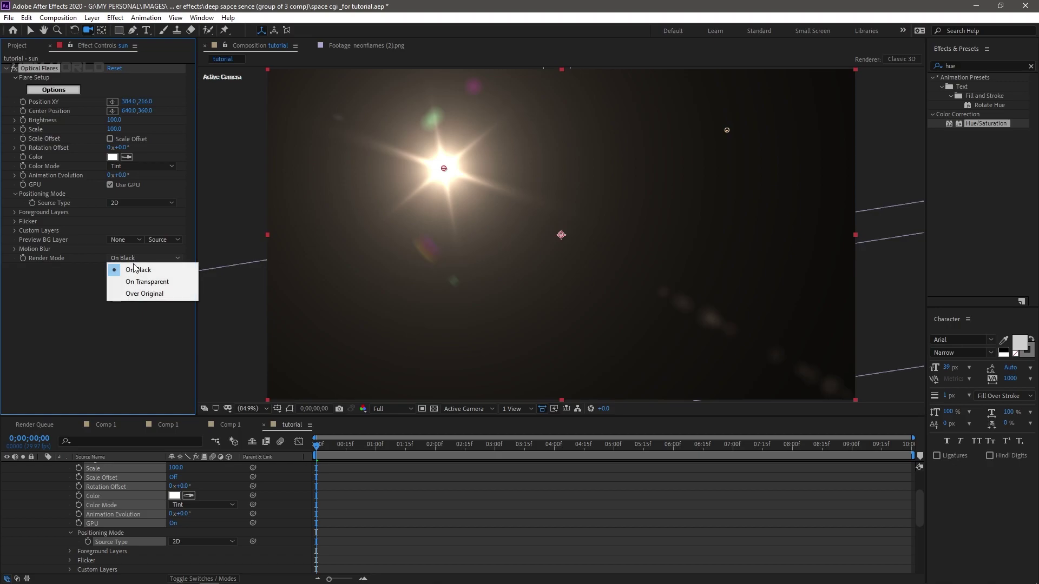
{"action": "left_click", "coordinate": [137, 282]}
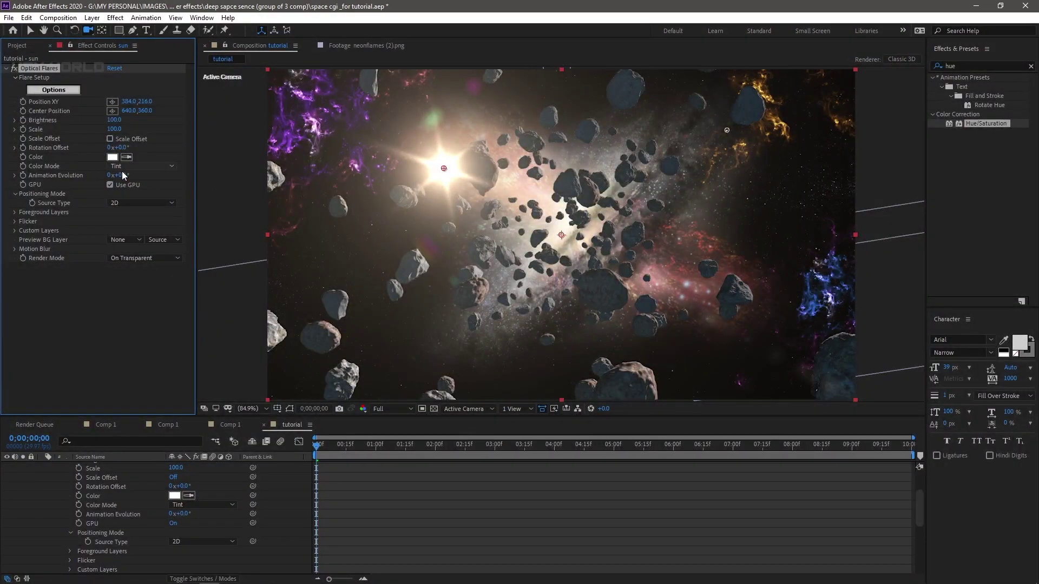
{"action": "left_click", "coordinate": [140, 203]}
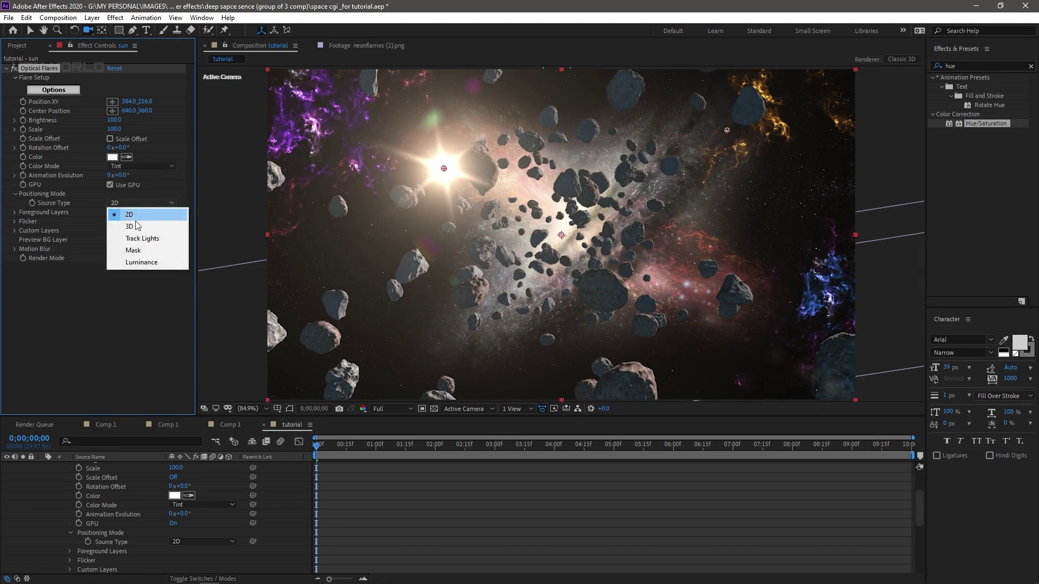
{"action": "left_click", "coordinate": [139, 214]}
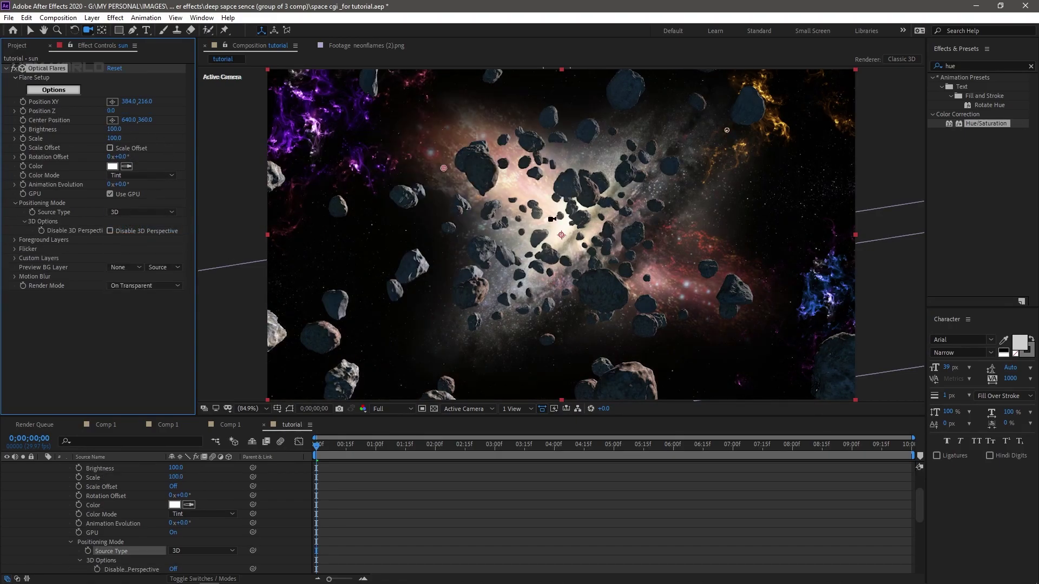
- Set the sun flare's brightness to 60 and its scale to 1320
{"action": "left_click", "coordinate": [115, 130]}
{"action": "type", "text": "50"}
{"action": "key", "text": "Tab"}
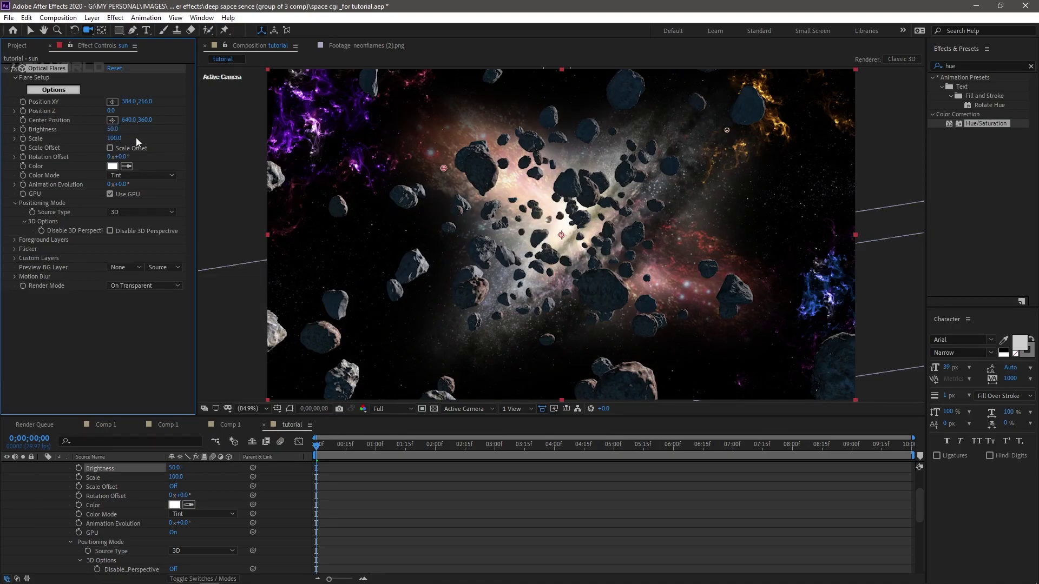
{"action": "type", "text": "340"}
{"action": "key", "text": "Return"}
{"action": "left_click_drag", "start_coordinate": [136, 138], "coordinate": [115, 129]}
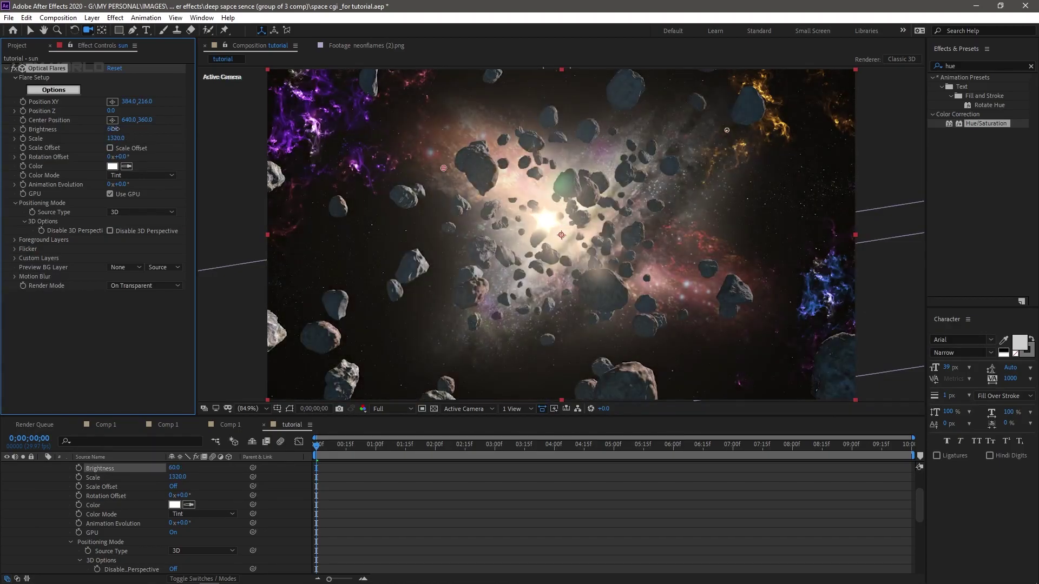
- Collapse the sun layer's properties and place the flare at X 10634, Y -2514, Z 11420
{"action": "scroll", "coordinate": [73, 519], "scroll_direction": "up", "scroll_amount": 3}
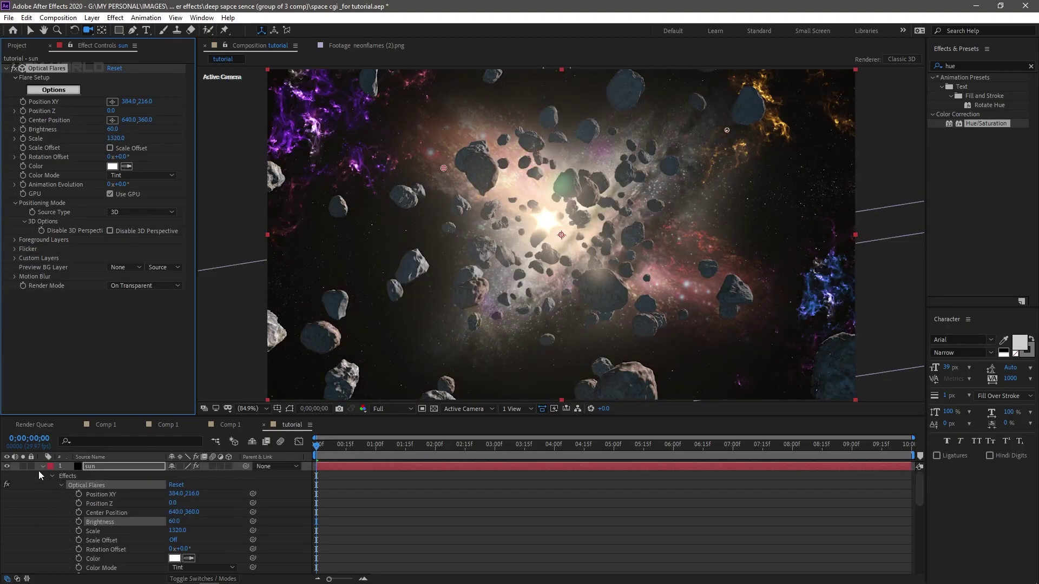
{"action": "left_click", "coordinate": [41, 467]}
{"action": "left_click_drag", "start_coordinate": [112, 111], "coordinate": [671, 125]}
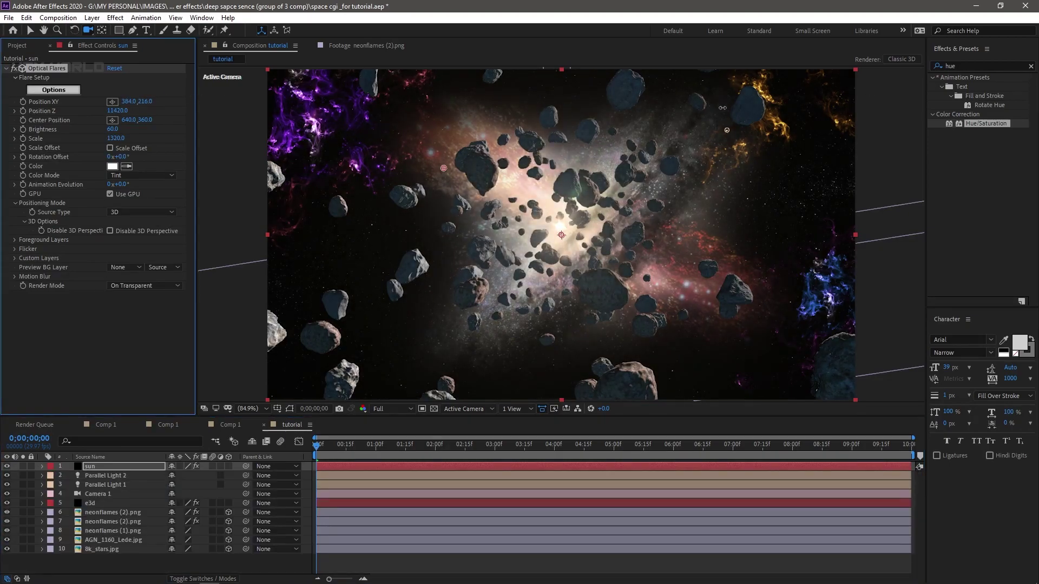
{"action": "left_click_drag", "start_coordinate": [123, 103], "coordinate": [395, 56]}
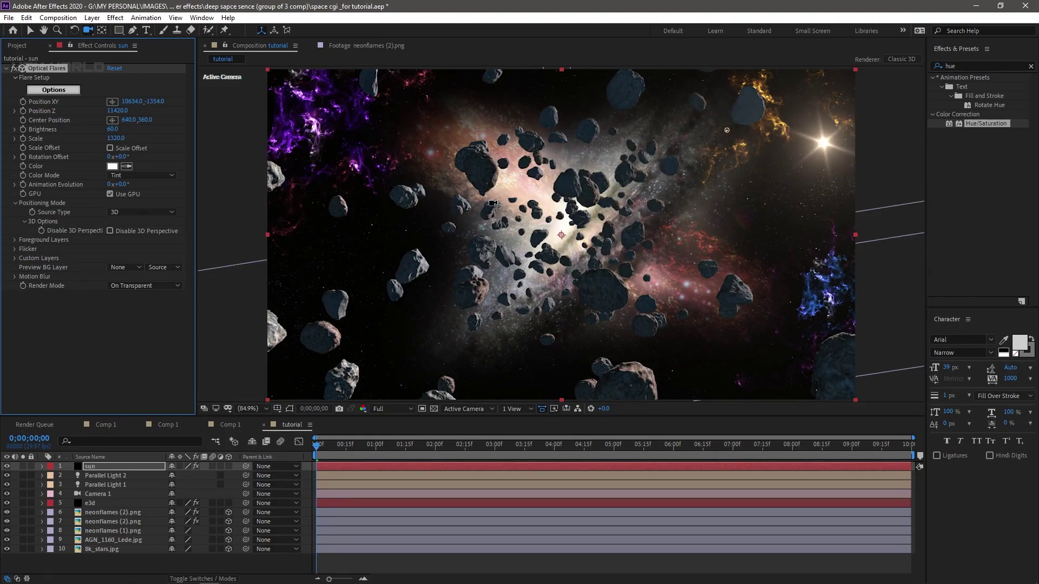
{"action": "left_click_drag", "start_coordinate": [157, 101], "coordinate": [65, 122]}
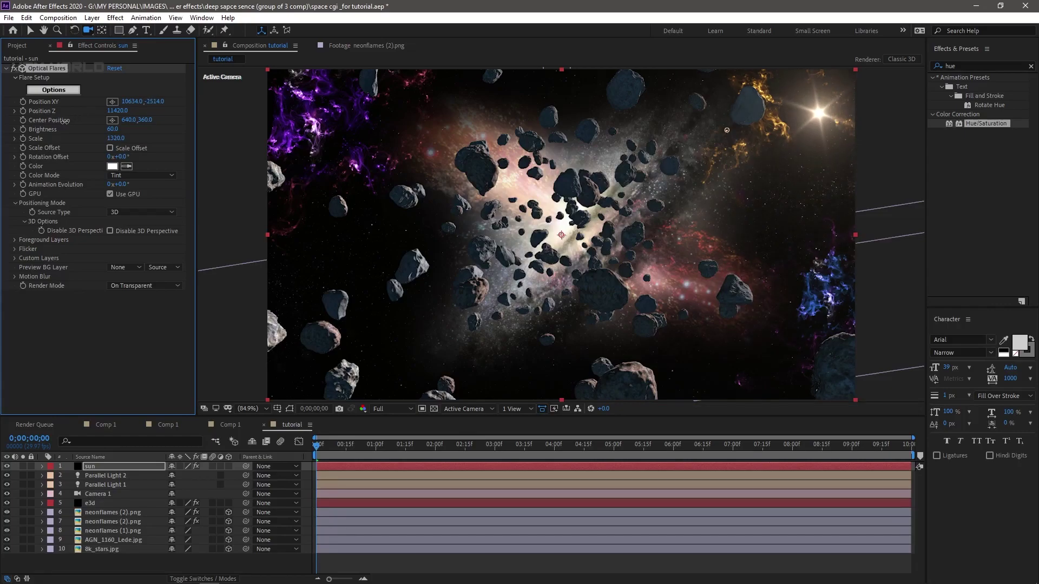
- Move the sun flare to 11644, -2844 with centre position 639, 332, and set its scale to 1770 and brightness to 90
{"action": "left_click_drag", "start_coordinate": [136, 105], "coordinate": [133, 135]}
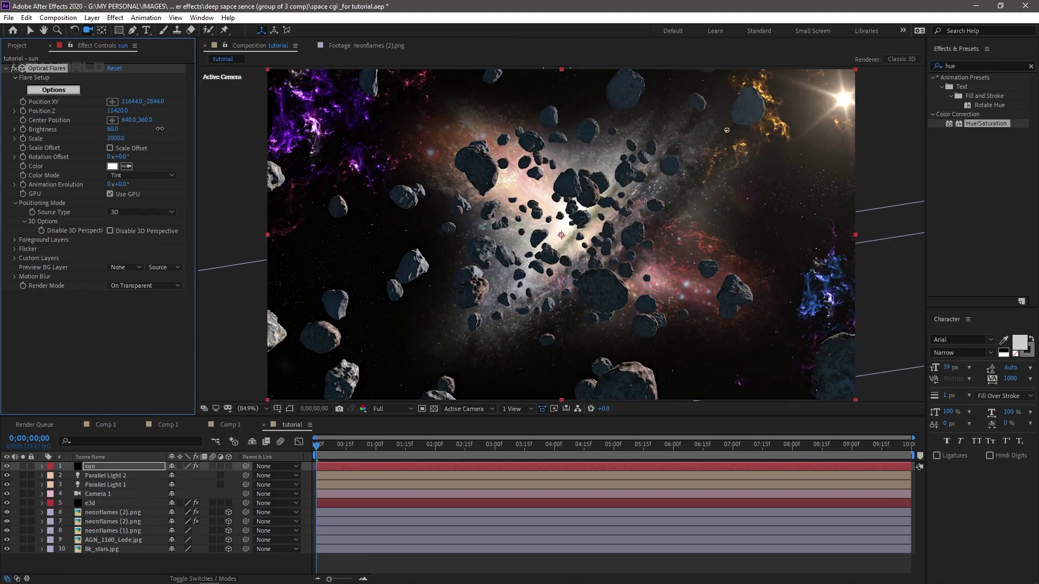
{"action": "left_click_drag", "start_coordinate": [189, 117], "coordinate": [188, 117]}
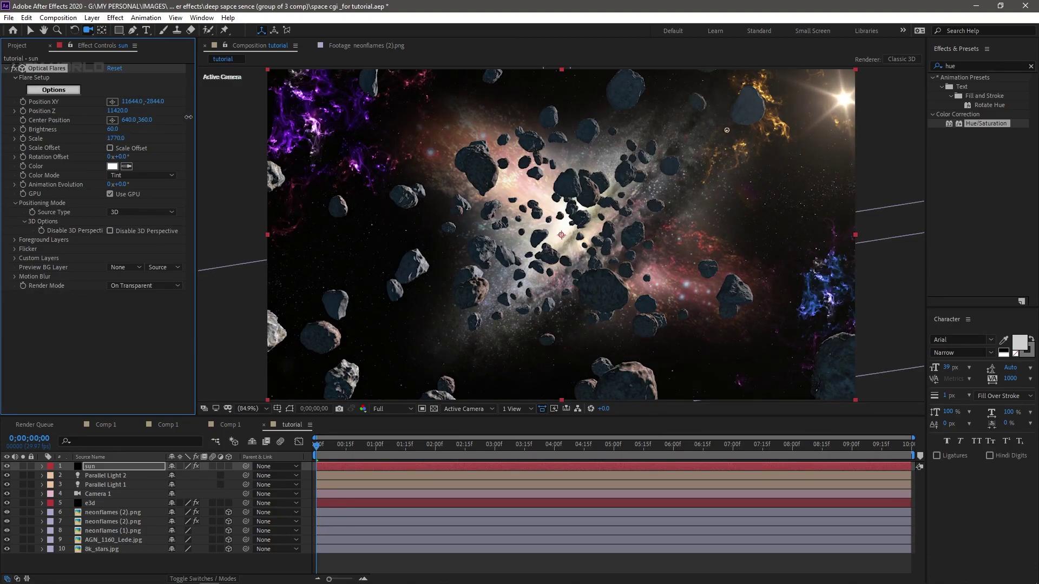
{"action": "mouse_move", "coordinate": [115, 129]}
{"action": "left_mouse_down"}
{"action": "mouse_move", "coordinate": [3, 135]}
{"action": "mouse_move", "coordinate": [173, 124]}
{"action": "mouse_move", "coordinate": [111, 129]}
{"action": "mouse_move", "coordinate": [164, 116]}
{"action": "mouse_move", "coordinate": [129, 125]}
{"action": "left_mouse_up"}
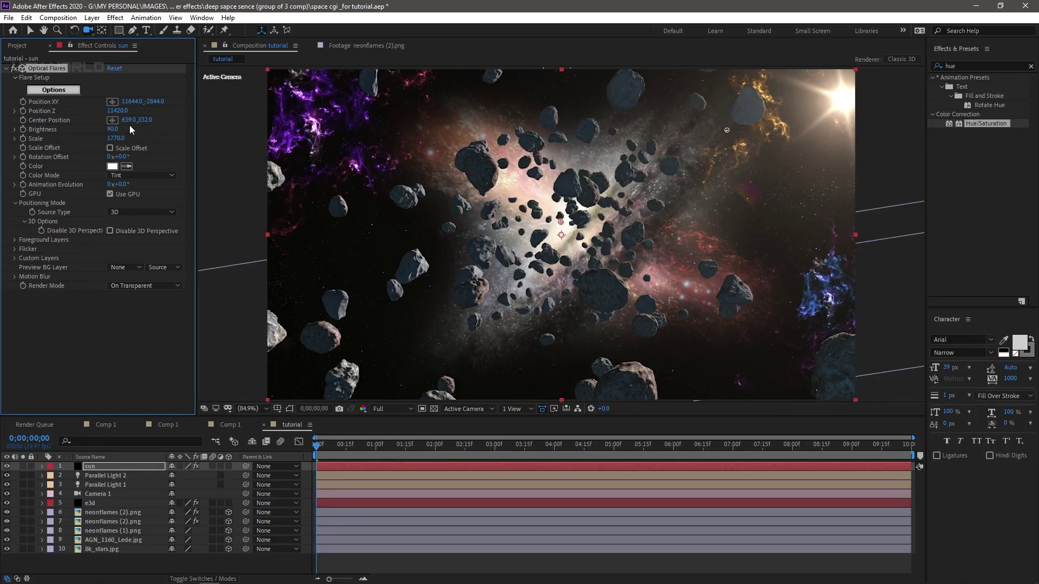
- Tint the sun flare a pale warm orange, FFE3CC
{"action": "left_click", "coordinate": [112, 166]}
{"action": "left_click", "coordinate": [165, 281]}
{"action": "left_click_drag", "start_coordinate": [170, 264], "coordinate": [171, 233]}
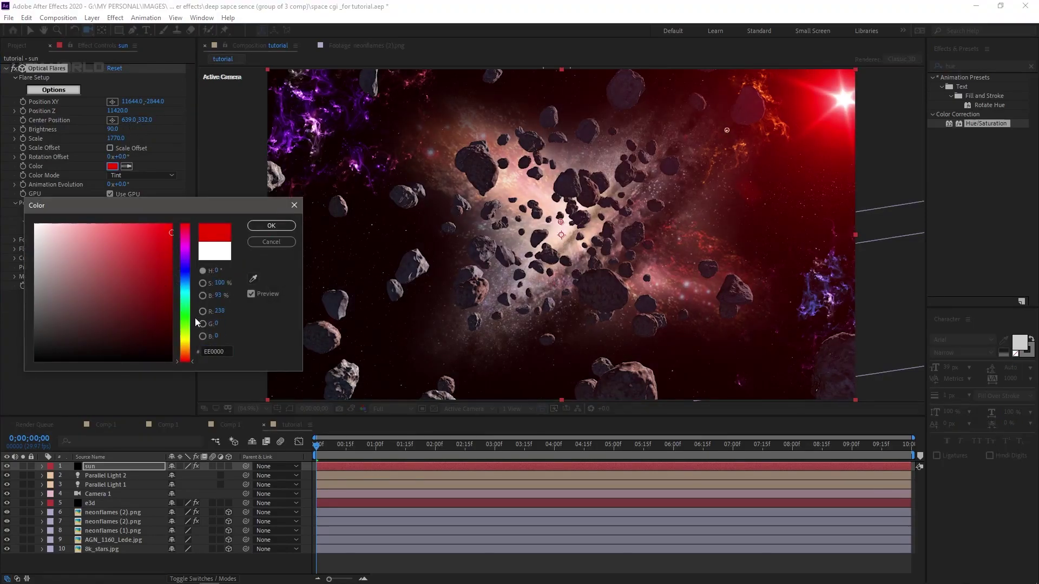
{"action": "left_click_drag", "start_coordinate": [185, 334], "coordinate": [185, 356]}
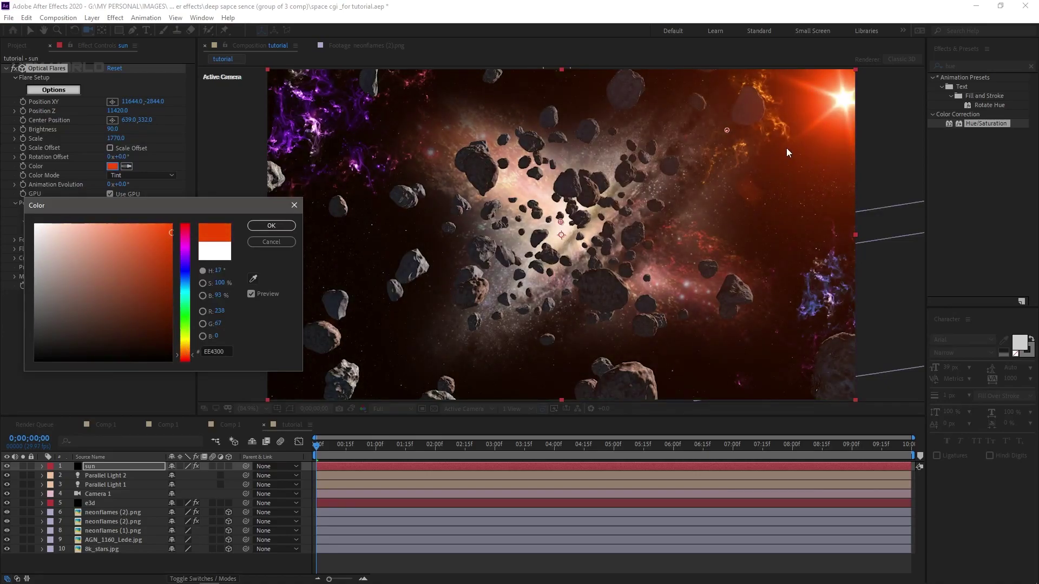
{"action": "left_click", "coordinate": [190, 347]}
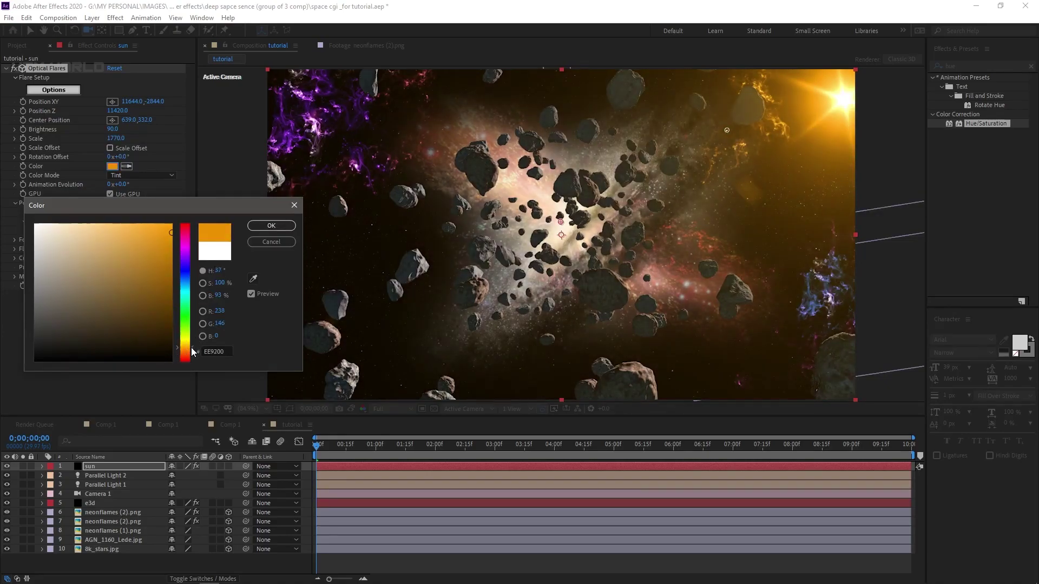
{"action": "left_click_drag", "start_coordinate": [190, 350], "coordinate": [190, 351]}
{"action": "mouse_move", "coordinate": [166, 293]}
{"action": "left_mouse_down"}
{"action": "mouse_move", "coordinate": [121, 200]}
{"action": "mouse_move", "coordinate": [61, 201]}
{"action": "left_mouse_up"}
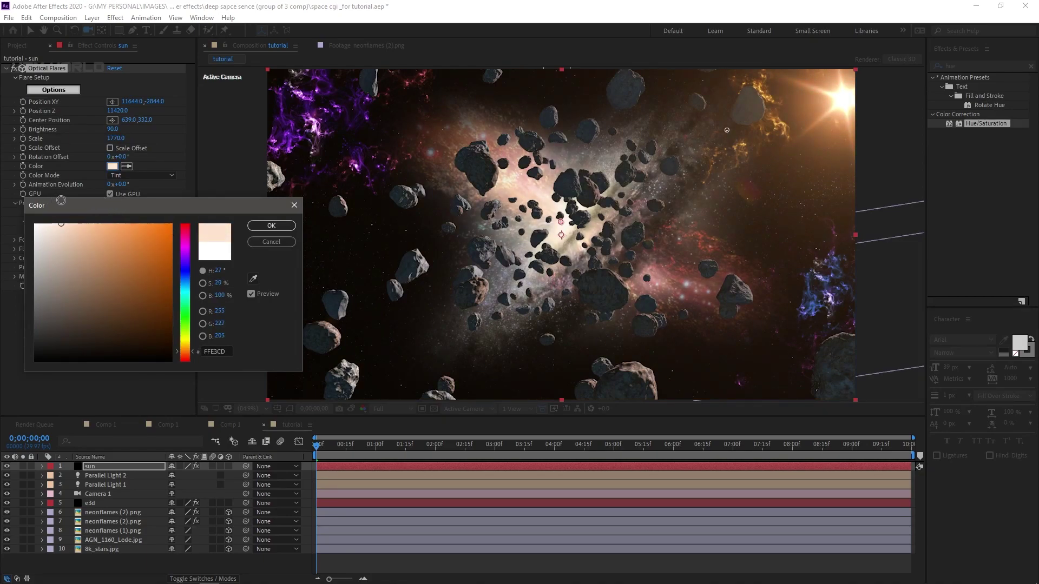
{"action": "left_click", "coordinate": [284, 225]}
- Add an adjustment layer above the sun layer and apply the Trapcode Shine effect to it
{"action": "left_click", "coordinate": [129, 468]}
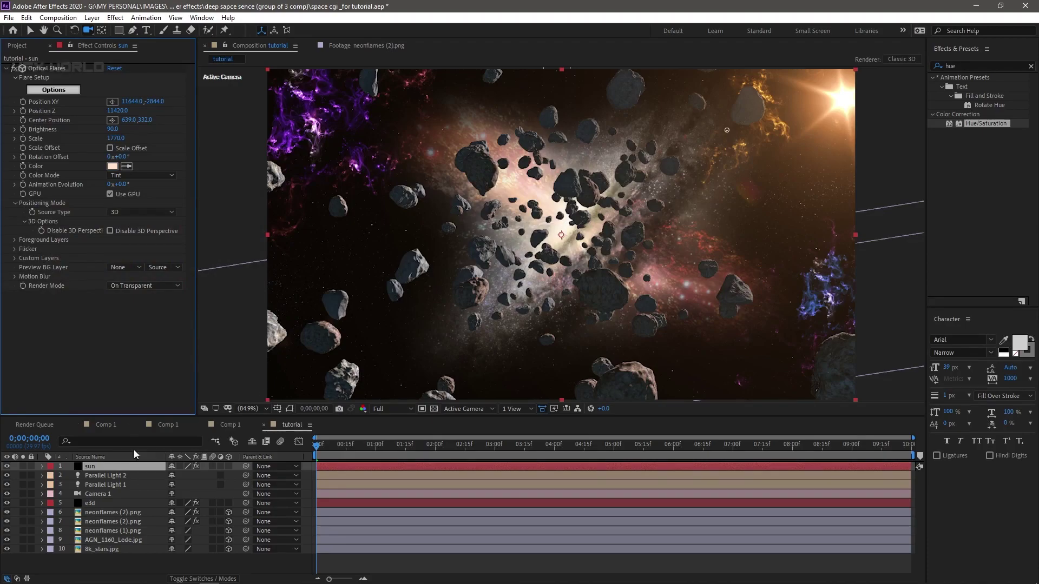
{"action": "right_click", "coordinate": [148, 560]}
{"action": "mouse_move", "coordinate": [187, 448]}
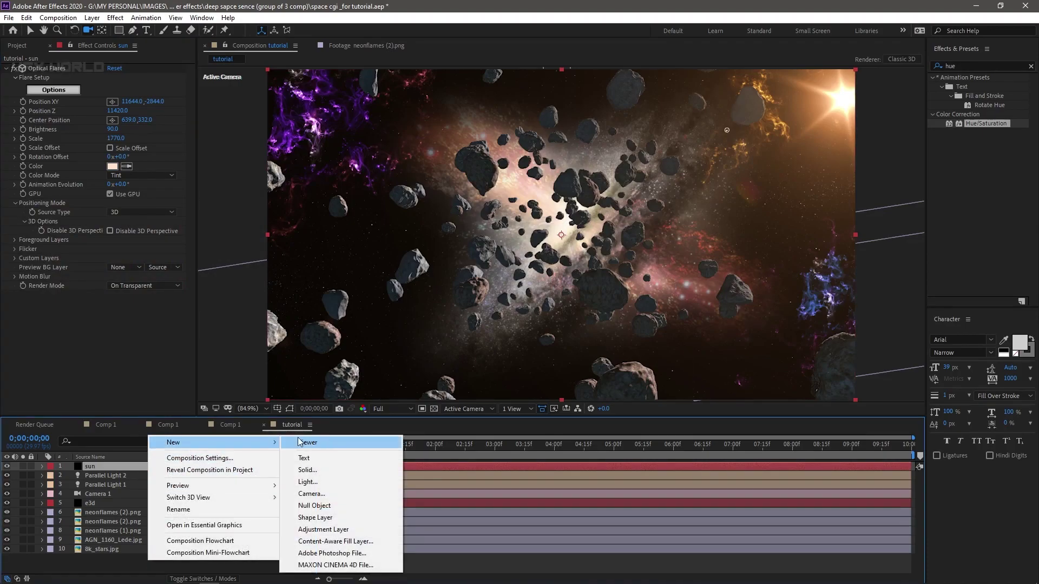
{"action": "left_click", "coordinate": [323, 530]}
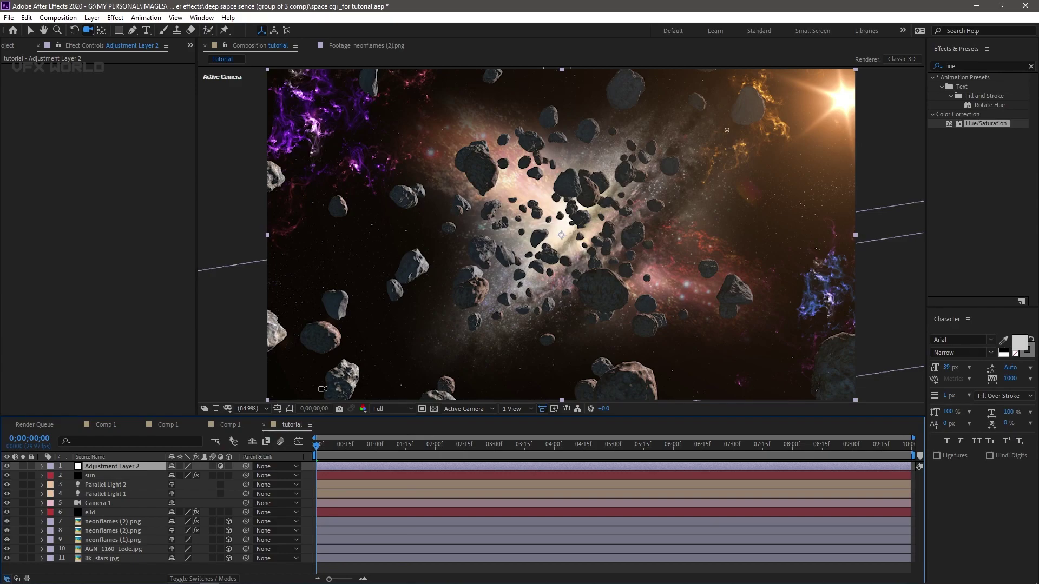
{"action": "left_click", "coordinate": [934, 66]}
{"action": "type", "text": "shine"}
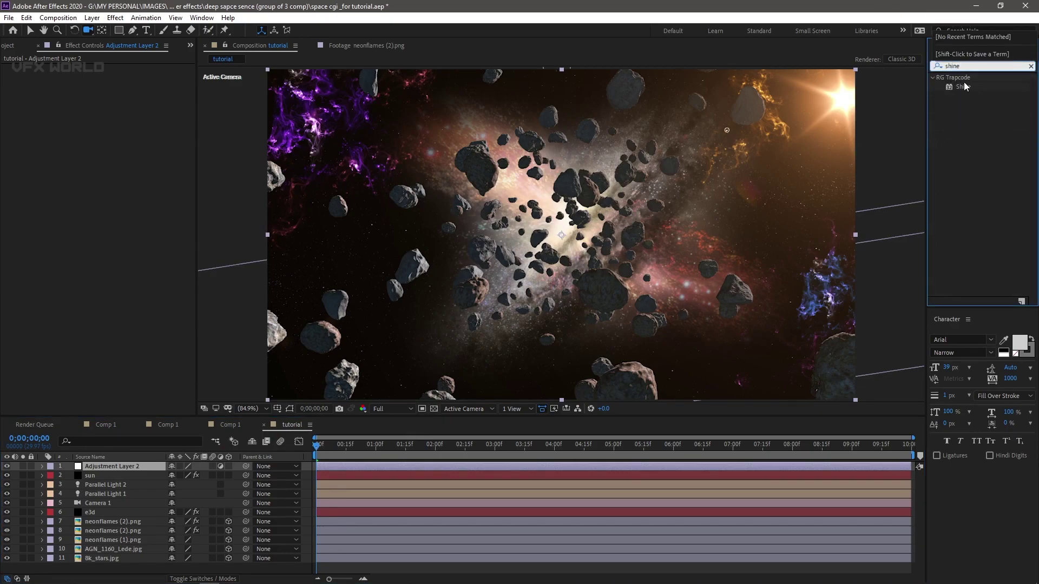
{"action": "left_click_drag", "start_coordinate": [965, 87], "coordinate": [123, 238]}
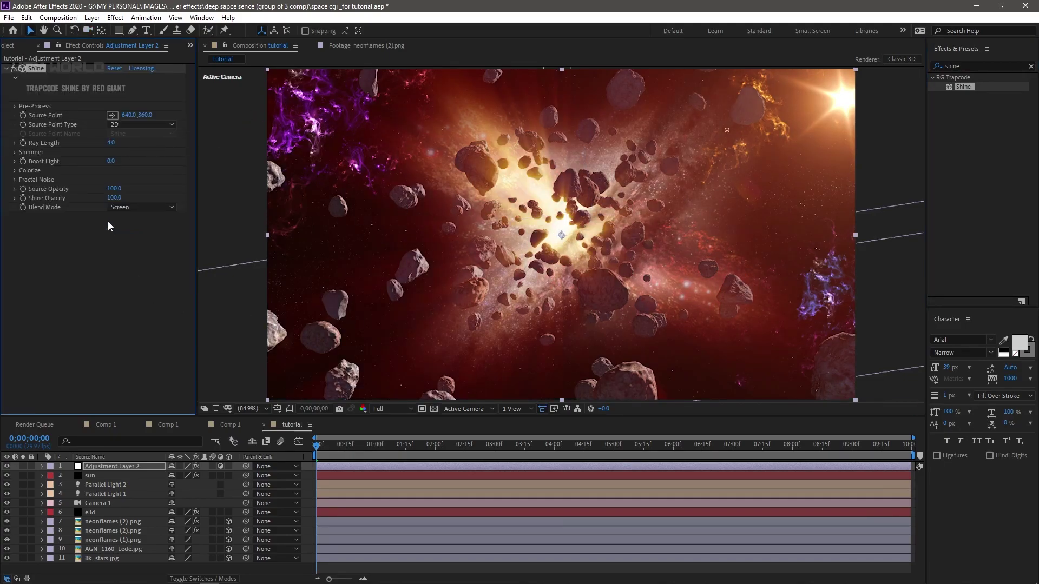
- Set Shine's Boost Light to 2 while keeping the blend mode at Screen
{"action": "left_click", "coordinate": [131, 209]}
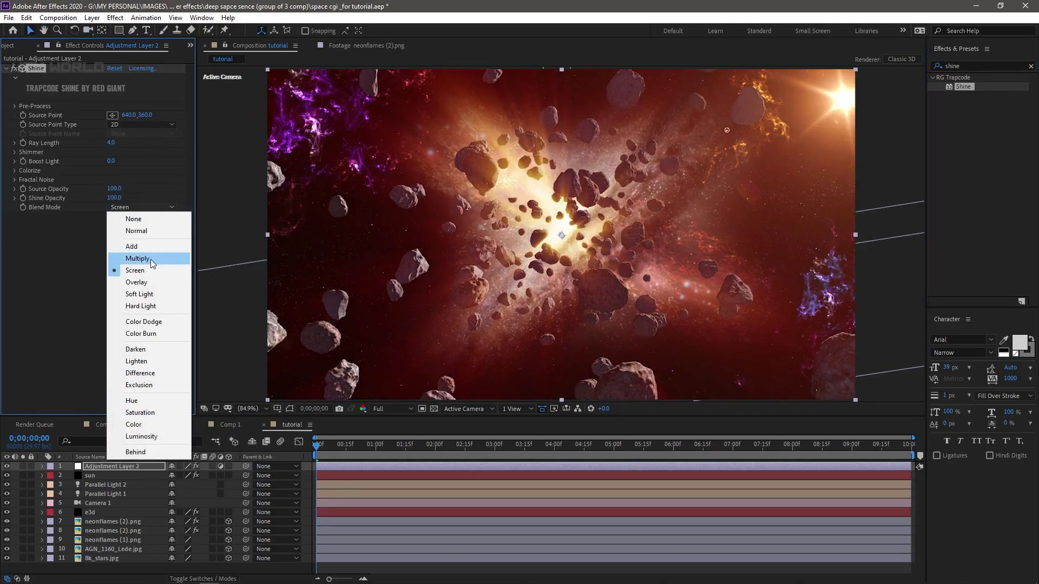
{"action": "left_click", "coordinate": [56, 306]}
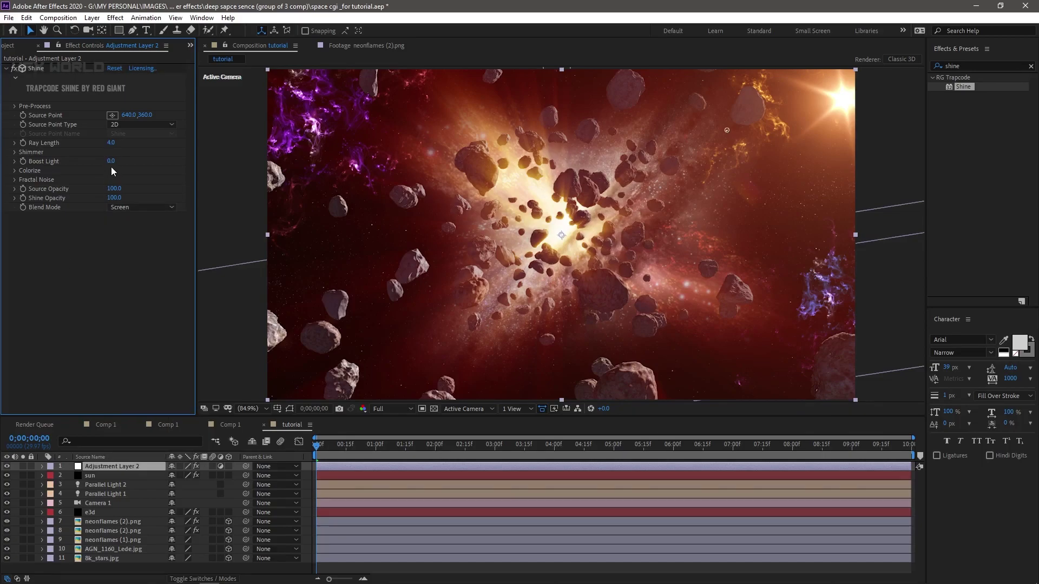
{"action": "left_click", "coordinate": [111, 161]}
{"action": "type", "text": "2"}
{"action": "key", "text": "Return"}
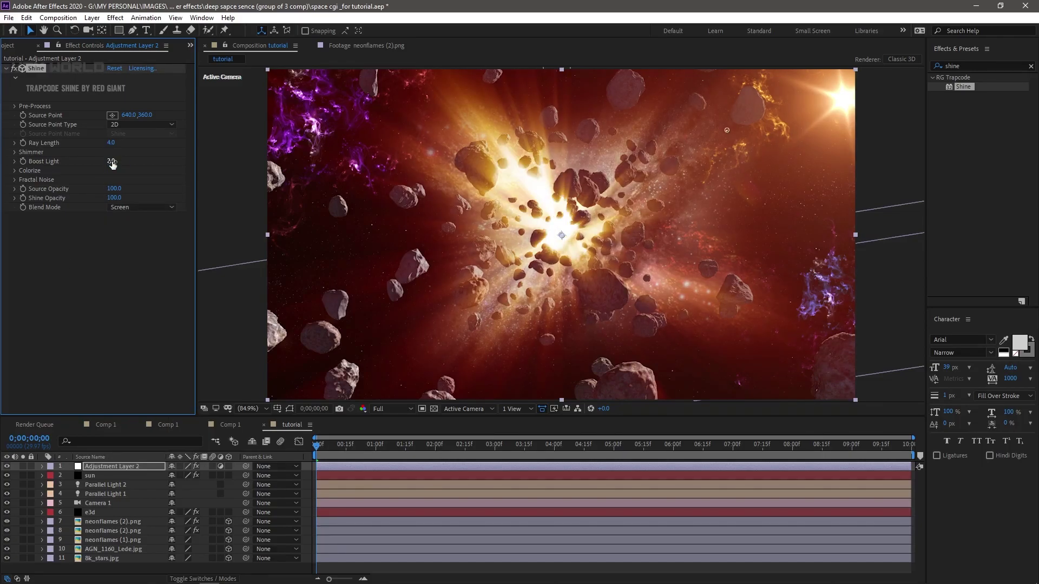
- Place Shine's source point near the sun at 1114.8, 87.2 and set Boost Light to 1
{"action": "left_click", "coordinate": [112, 114]}
{"action": "left_click", "coordinate": [725, 219]}
{"action": "left_click_drag", "start_coordinate": [727, 219], "coordinate": [771, 115]}
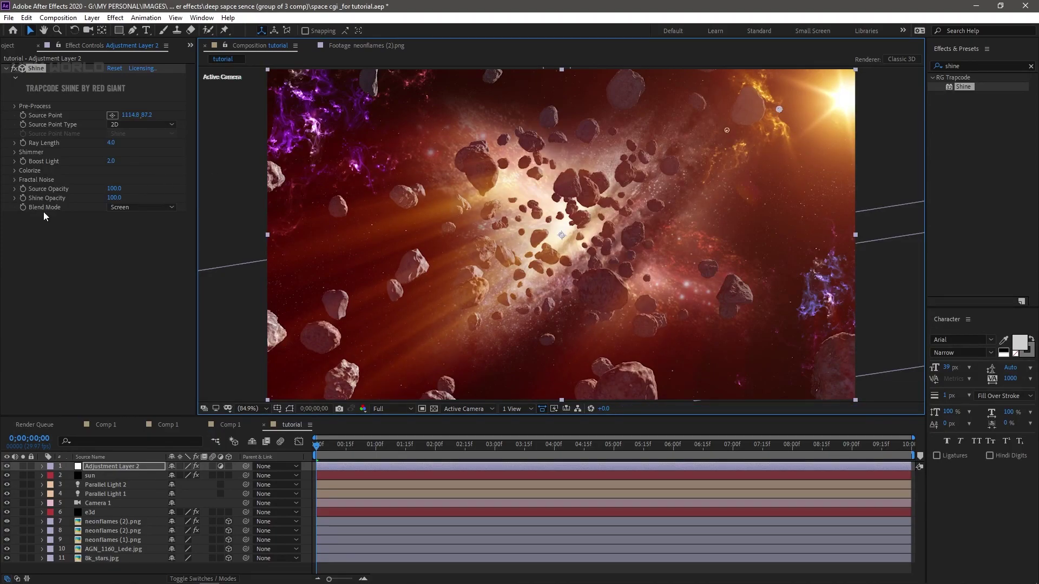
{"action": "left_click", "coordinate": [110, 162]}
{"action": "type", "text": "1"}
{"action": "key", "text": "Return"}
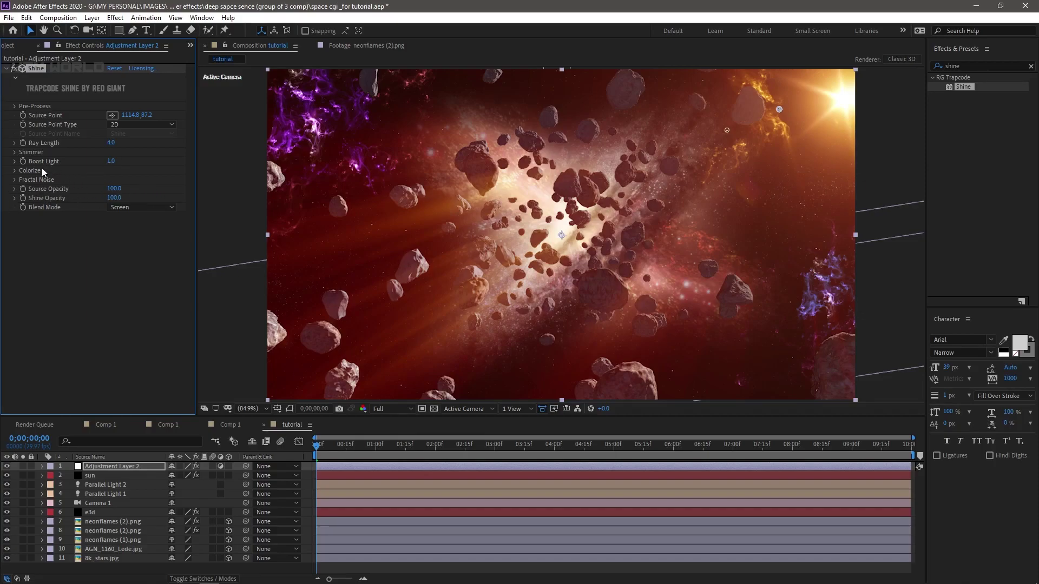
- Try the Magic, Mars, Fire, IR Vision, Lysergic and RGB presets for Shine's Colorize setting
{"action": "left_click", "coordinate": [13, 171]}
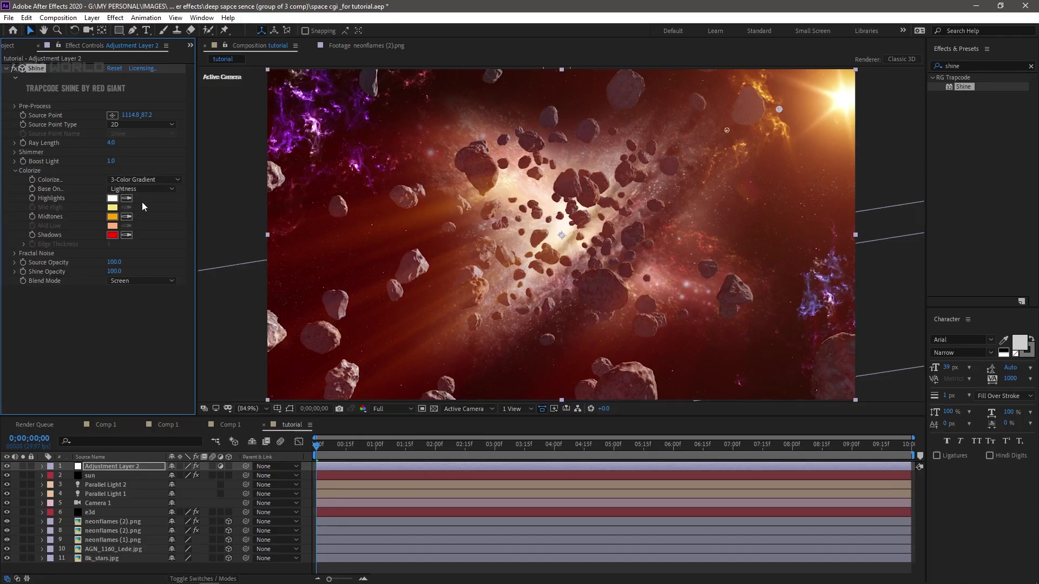
{"action": "left_click", "coordinate": [150, 180]}
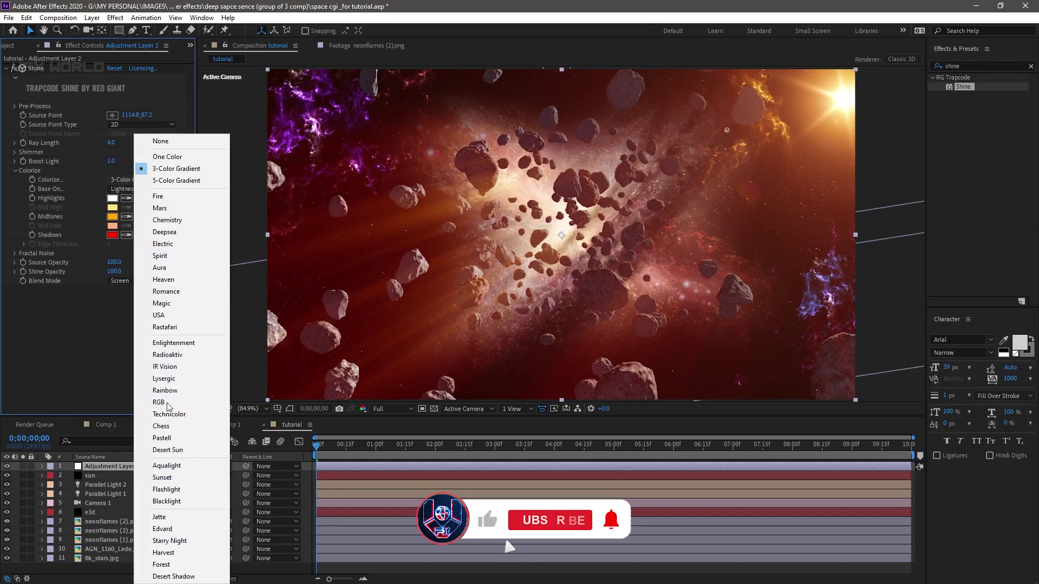
{"action": "left_click", "coordinate": [186, 304]}
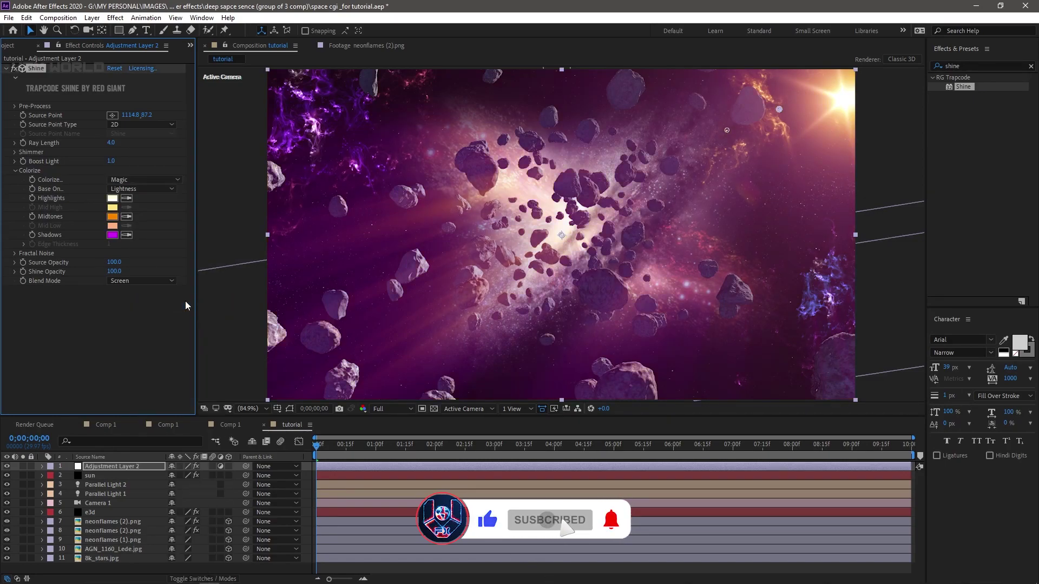
{"action": "left_click", "coordinate": [152, 180]}
{"action": "left_click", "coordinate": [162, 211]}
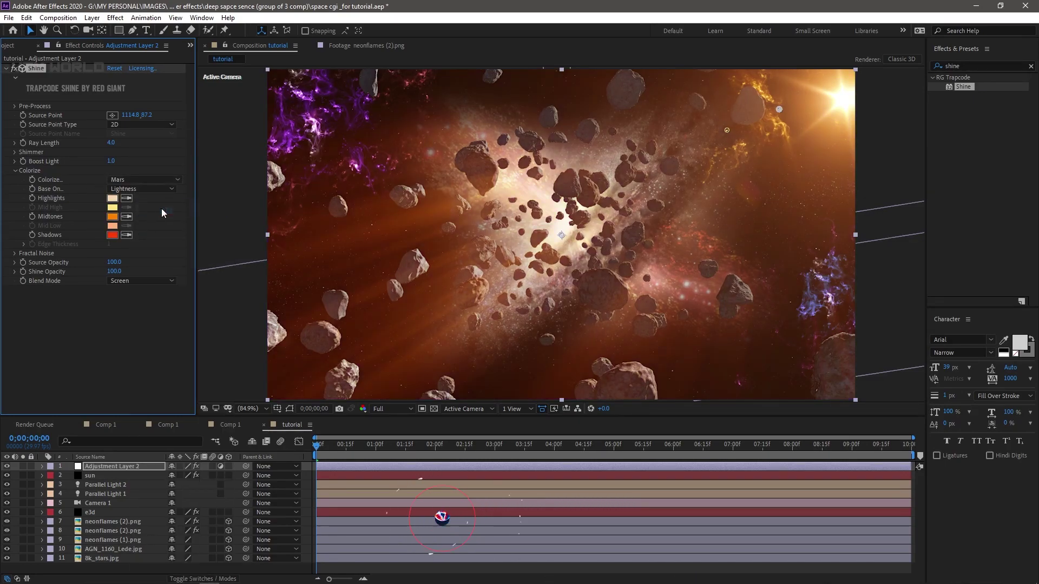
{"action": "left_click", "coordinate": [145, 181]}
{"action": "left_click", "coordinate": [149, 193]}
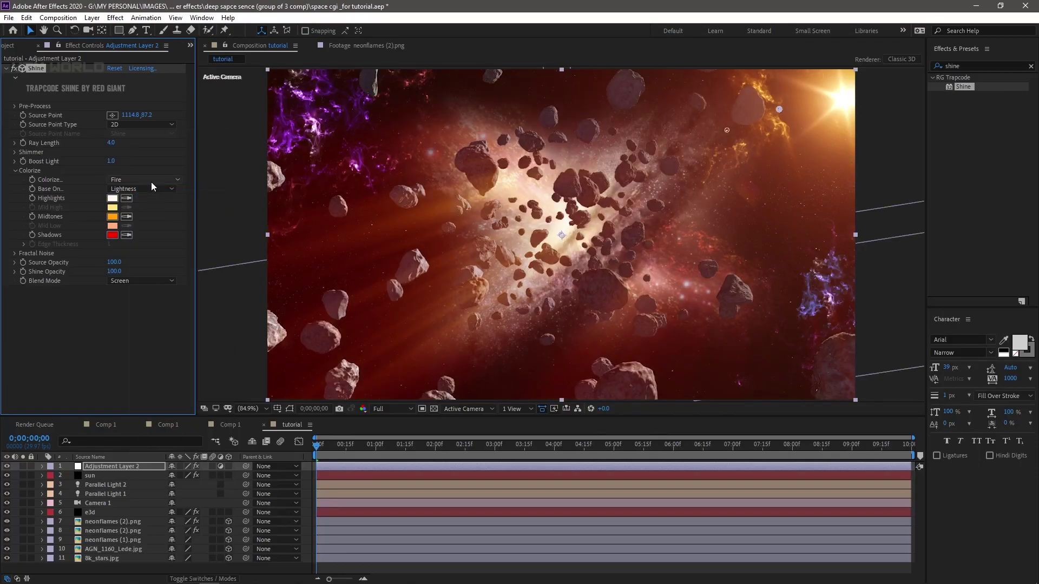
{"action": "left_click", "coordinate": [152, 183]}
{"action": "left_click", "coordinate": [167, 366]}
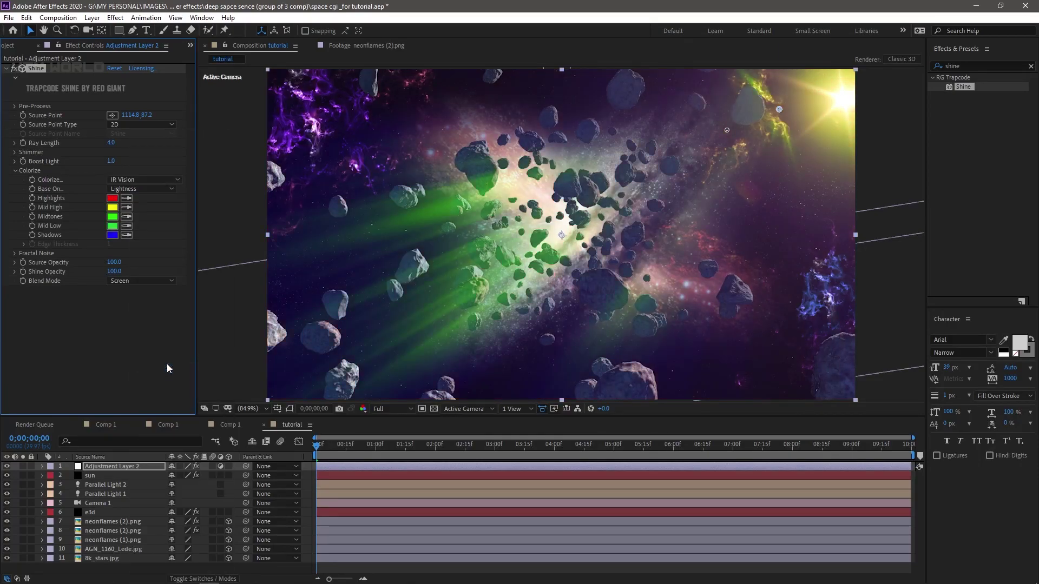
{"action": "left_click", "coordinate": [172, 179]}
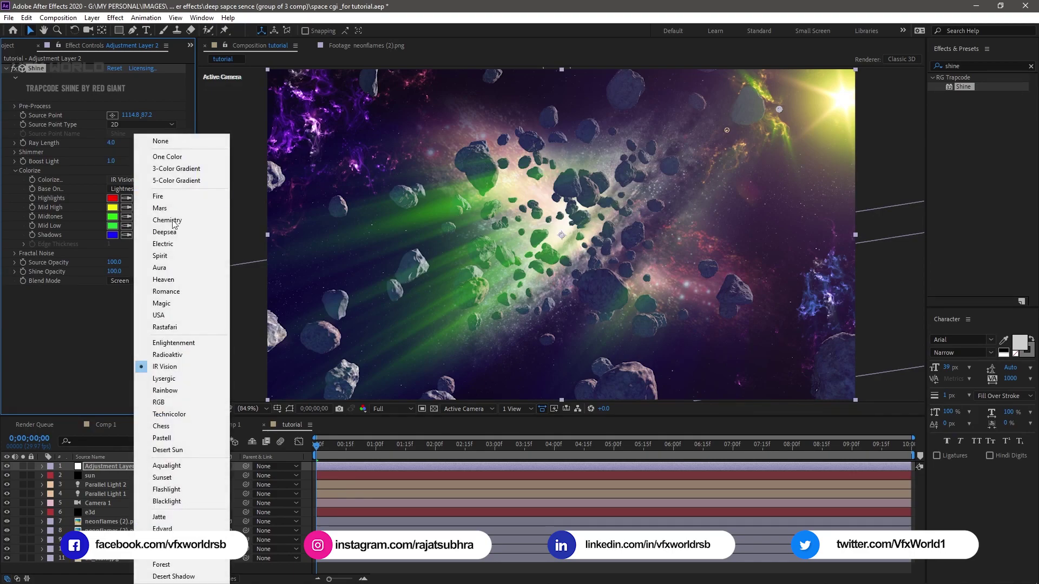
{"action": "left_click", "coordinate": [177, 378]}
{"action": "left_click", "coordinate": [156, 177]}
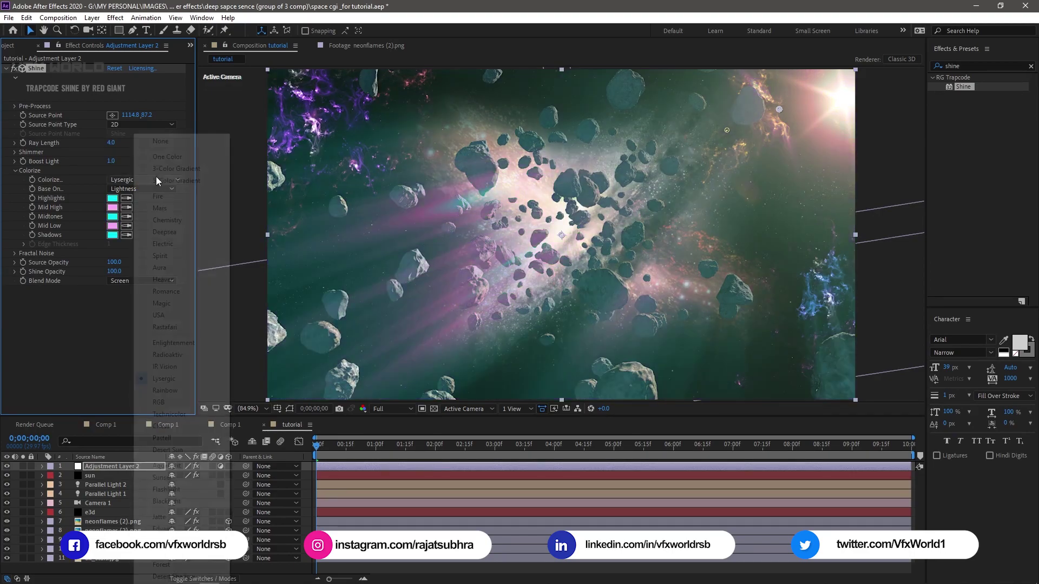
{"action": "left_click", "coordinate": [167, 404]}
- Set Shine's Colorize preset to Fire, change its midtones colour to yellow, and preview the animation
{"action": "left_click", "coordinate": [156, 180]}
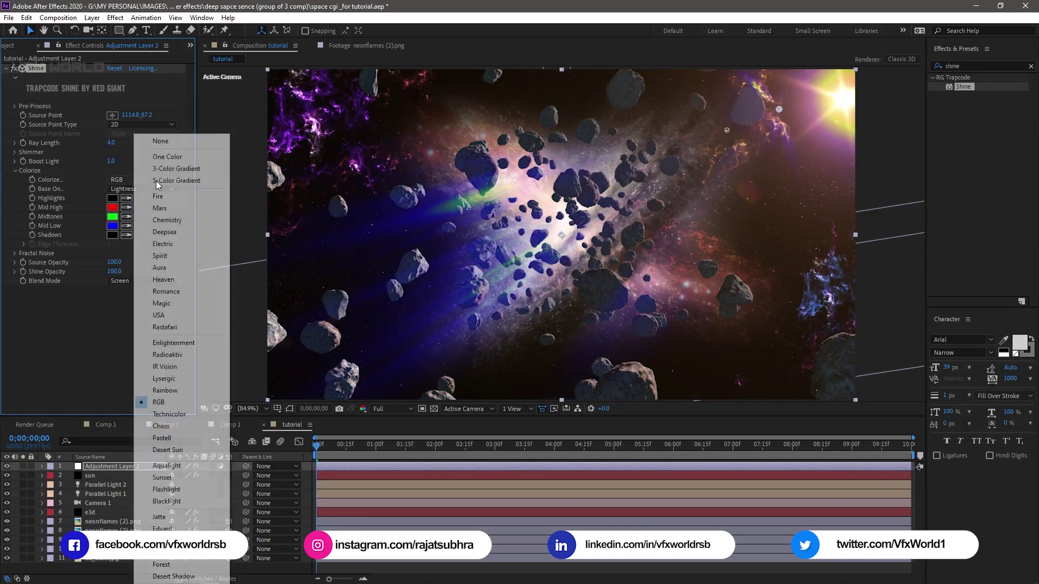
{"action": "left_click", "coordinate": [154, 201]}
{"action": "left_click", "coordinate": [113, 216]}
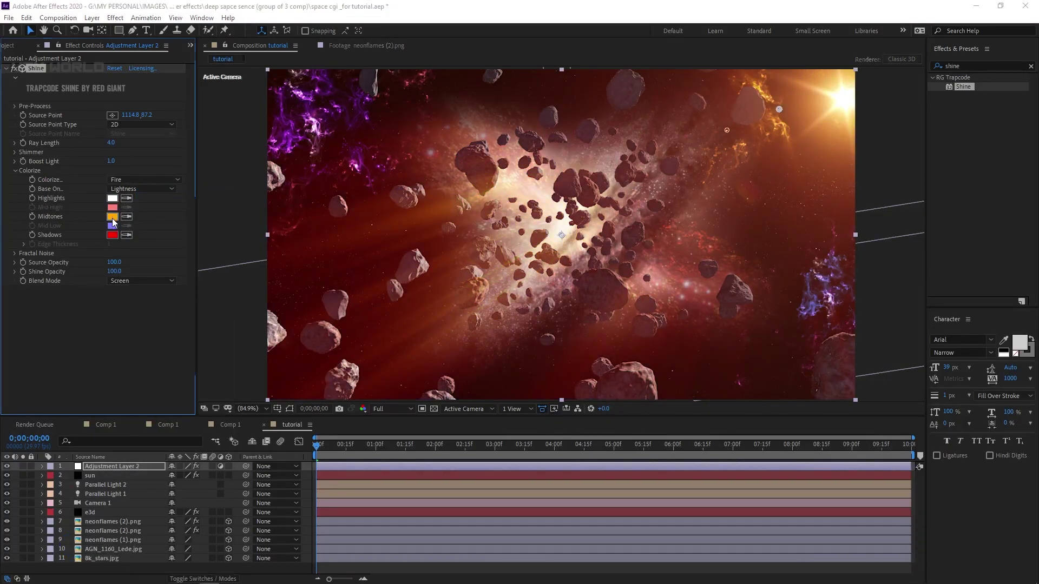
{"action": "left_click_drag", "start_coordinate": [186, 289], "coordinate": [179, 343]}
{"action": "left_click", "coordinate": [271, 225]}
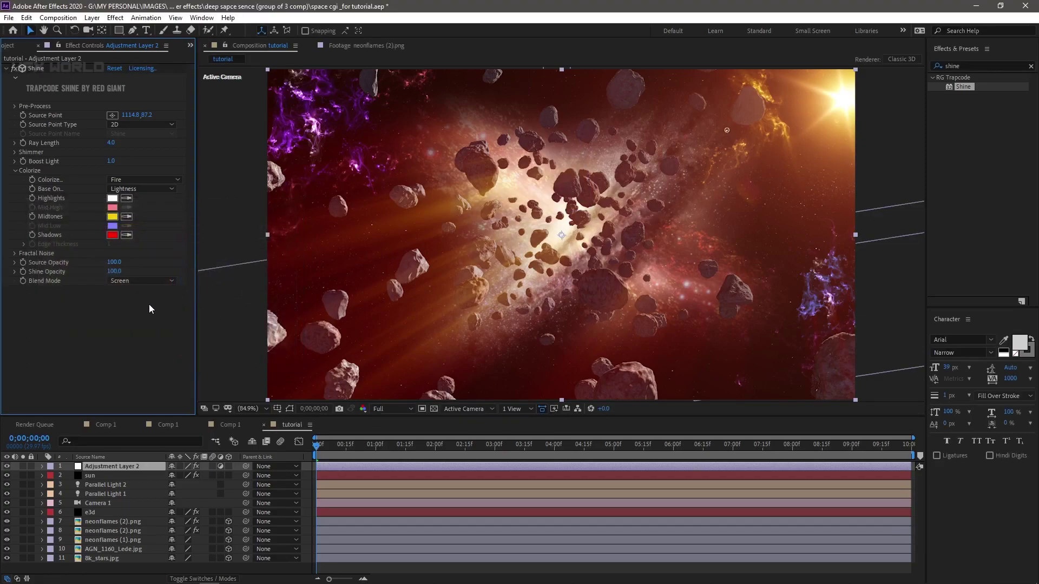
{"action": "left_click_drag", "start_coordinate": [336, 450], "coordinate": [639, 414]}
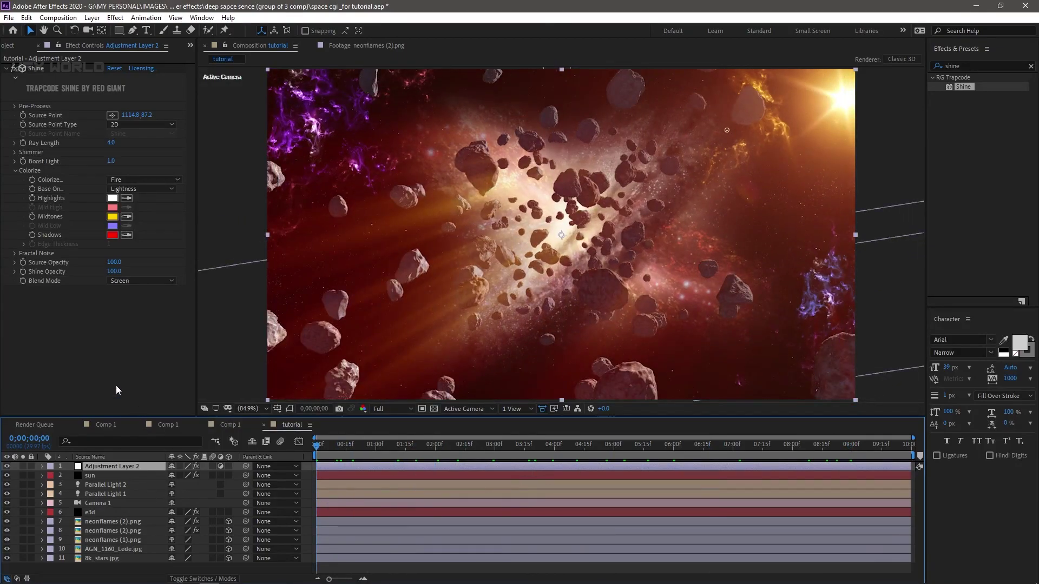
- Apply a Curves effect to the AGN_1160_Lede.jpg layer and shape an S-curve that darkens shadows and brightens highlights
{"action": "right_click", "coordinate": [115, 549]}
{"action": "mouse_move", "coordinate": [162, 401]}
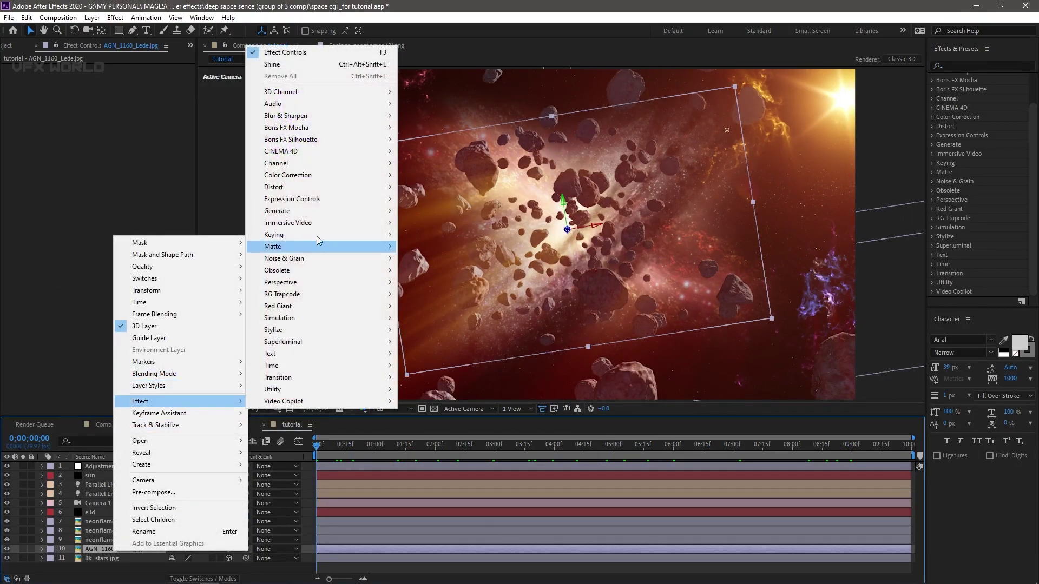
{"action": "mouse_move", "coordinate": [324, 175]}
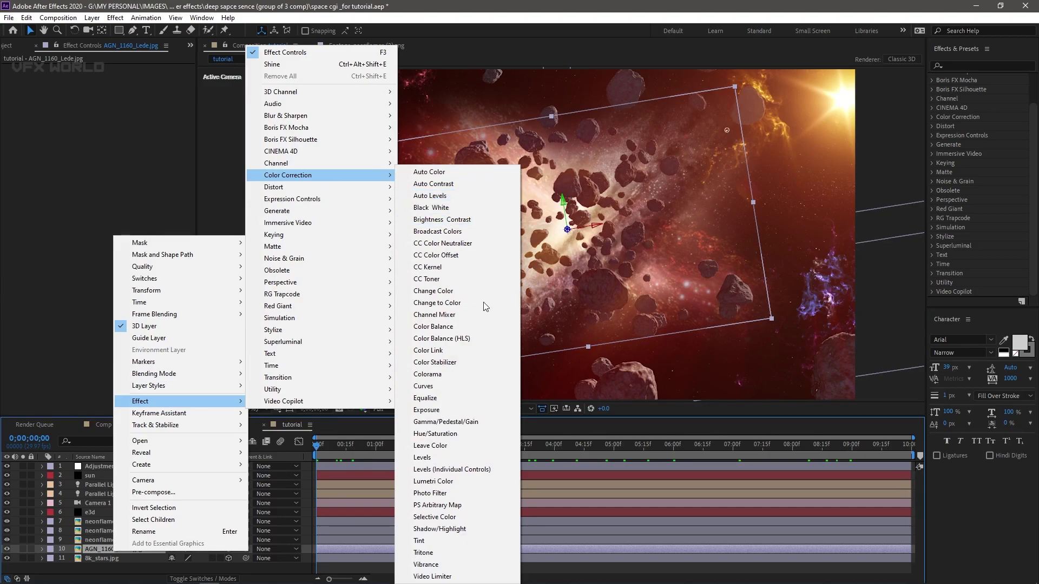
{"action": "left_click", "coordinate": [465, 388]}
{"action": "left_click_drag", "start_coordinate": [62, 209], "coordinate": [64, 212]}
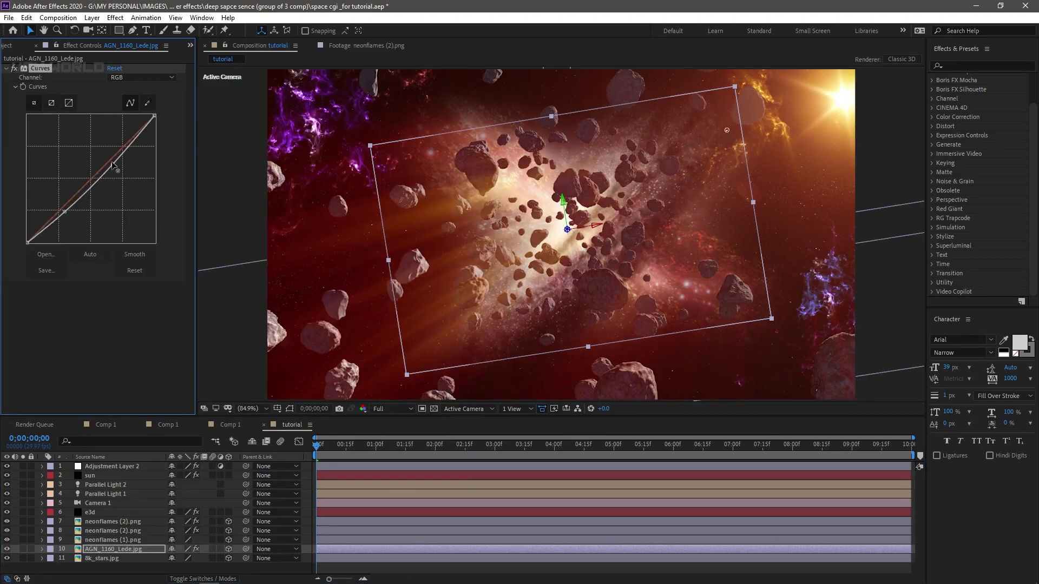
{"action": "left_click_drag", "start_coordinate": [112, 165], "coordinate": [112, 148]}
- Scale the AGN_1160_Lede.jpg galaxy to 1551%, shift it up and right within the frame, and collapse its properties
{"action": "left_click", "coordinate": [114, 550]}
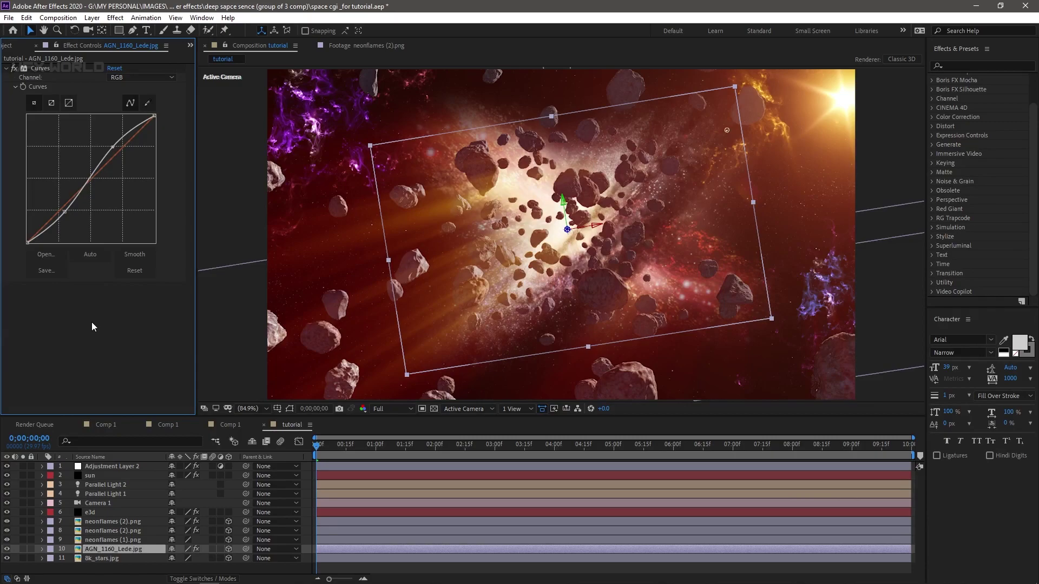
{"action": "key", "text": "s"}
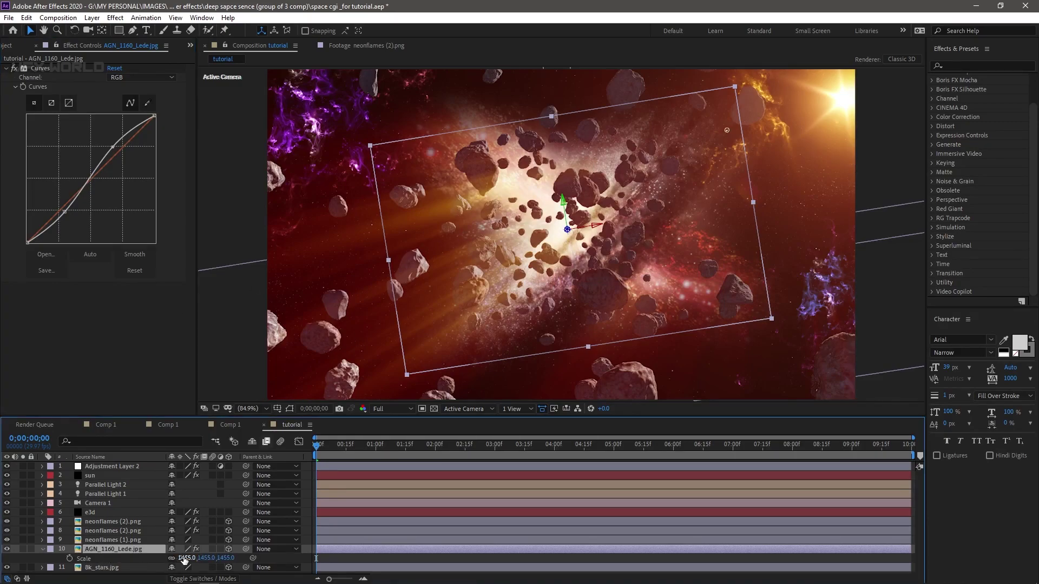
{"action": "left_click_drag", "start_coordinate": [184, 558], "coordinate": [603, 251]}
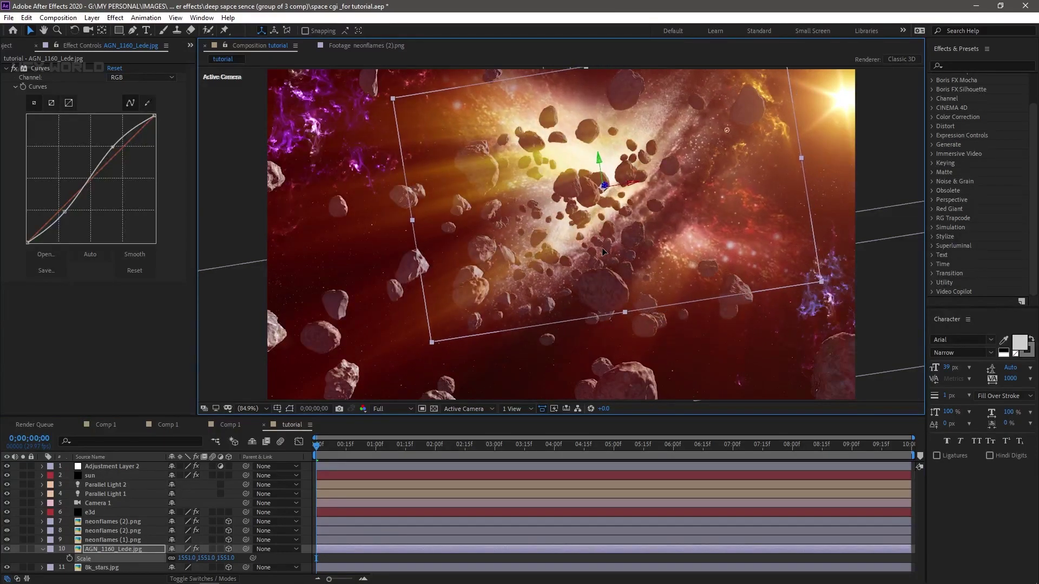
{"action": "left_click", "coordinate": [344, 433]}
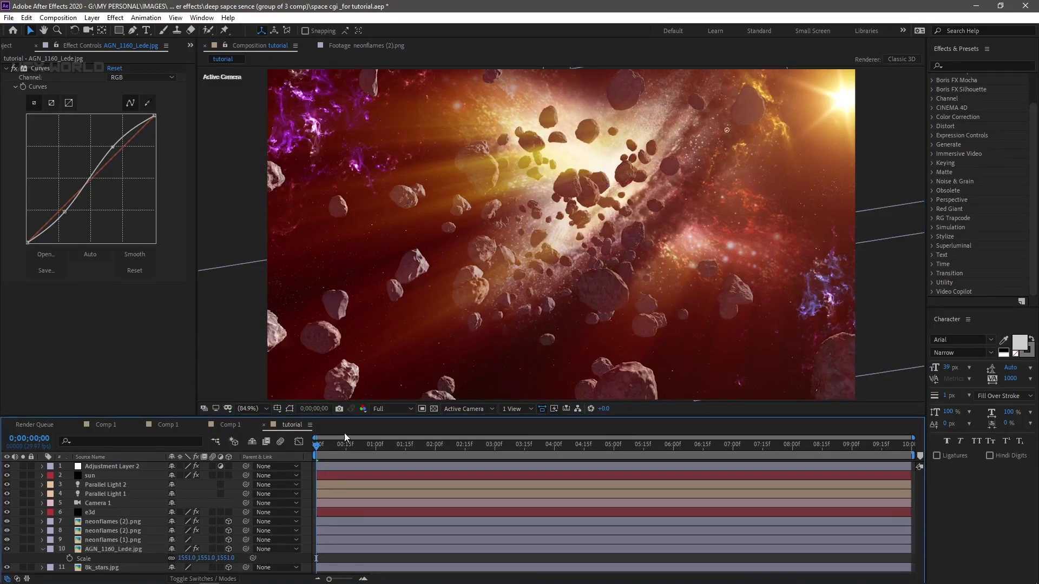
{"action": "left_click_drag", "start_coordinate": [318, 453], "coordinate": [190, 510]}
{"action": "left_click", "coordinate": [43, 549]}
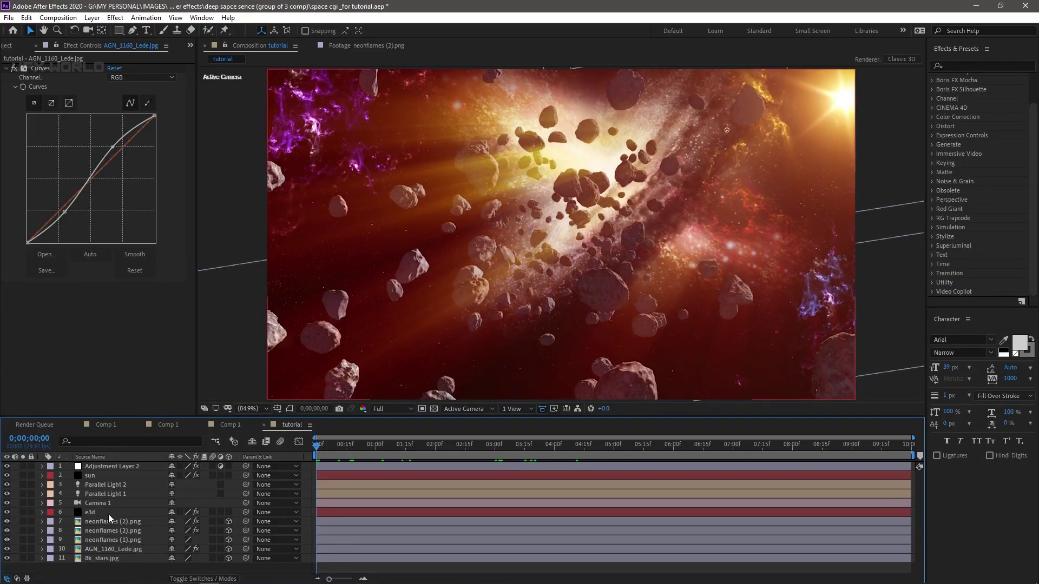
{"action": "left_click", "coordinate": [109, 513]}
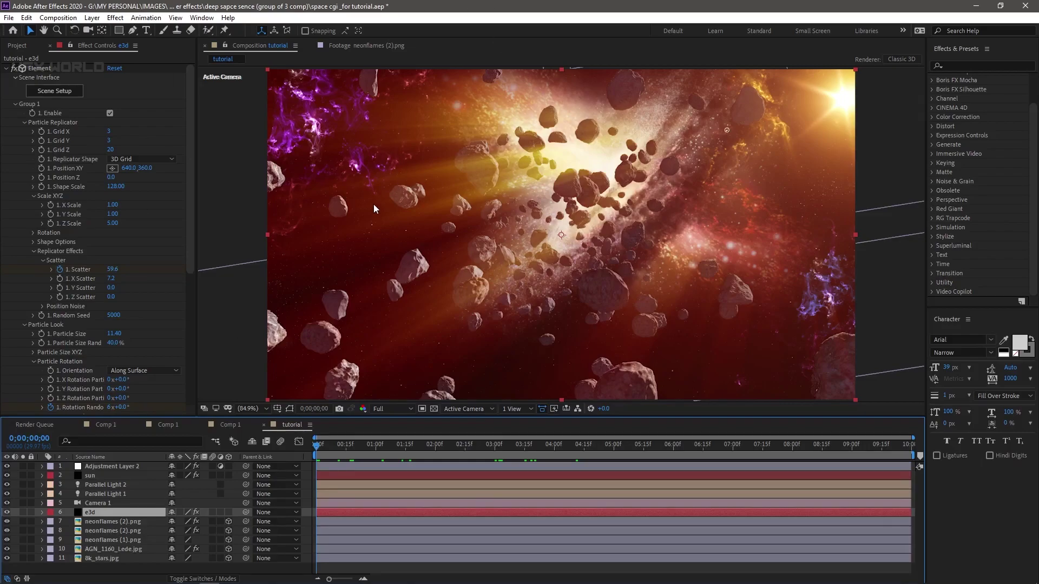
{"action": "left_click_drag", "start_coordinate": [325, 447], "coordinate": [160, 475]}
{"action": "left_click", "coordinate": [105, 503]}
{"action": "left_click", "coordinate": [118, 573]}
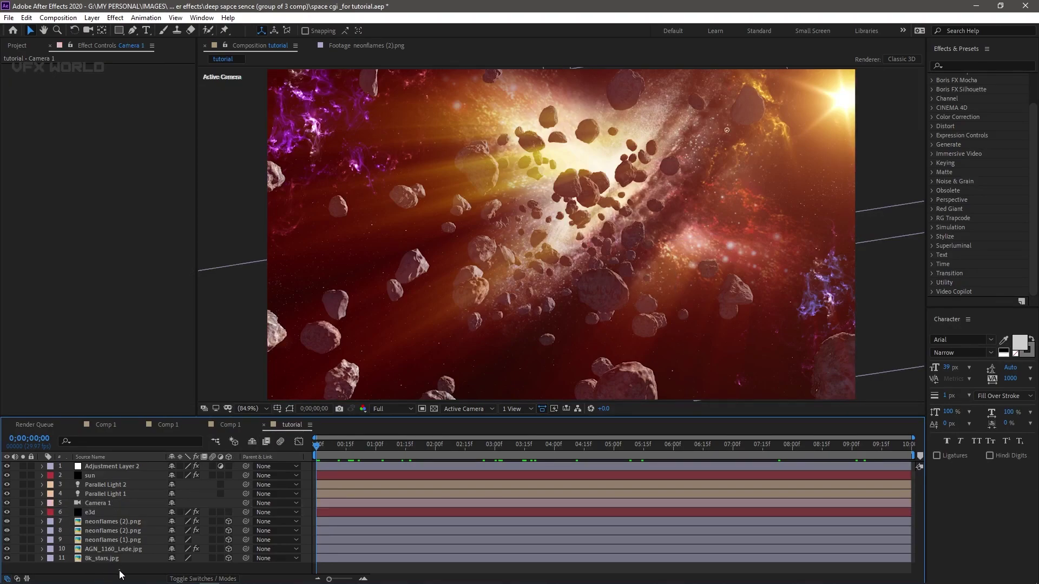
- Enable ambient occlusion in SSAO mode in the Element render settings of the e3d layer
{"action": "left_click", "coordinate": [104, 512]}
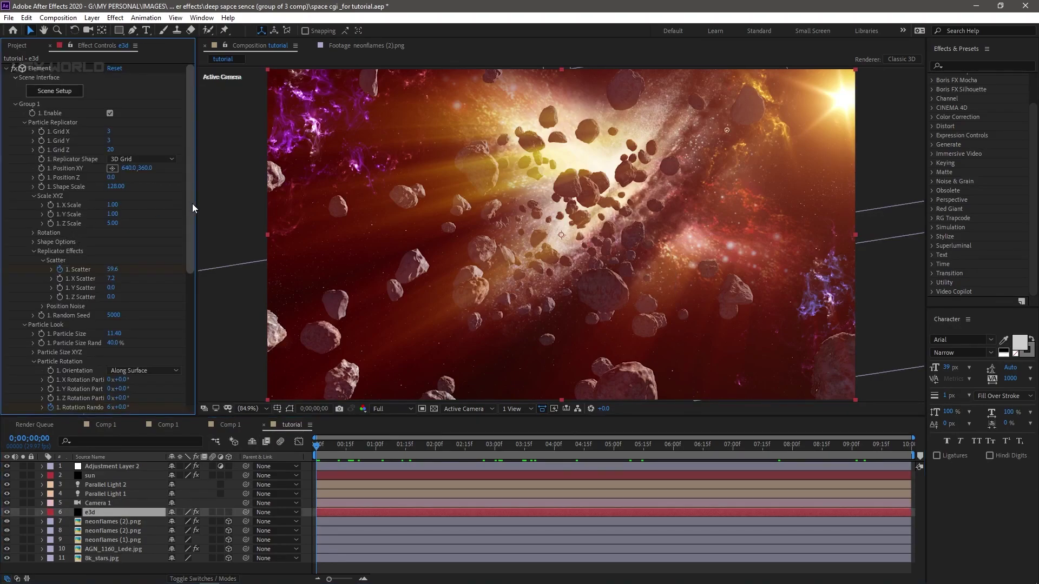
{"action": "left_click_drag", "start_coordinate": [192, 204], "coordinate": [181, 394]}
{"action": "left_click", "coordinate": [14, 391]}
{"action": "scroll", "coordinate": [13, 397], "scroll_direction": "down", "scroll_amount": 5}
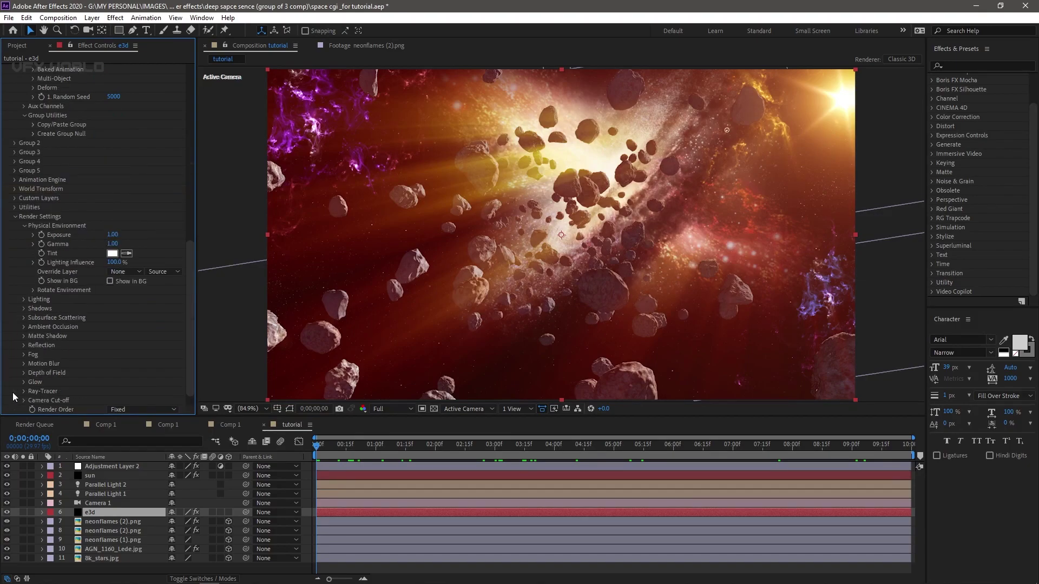
{"action": "left_click", "coordinate": [24, 308]}
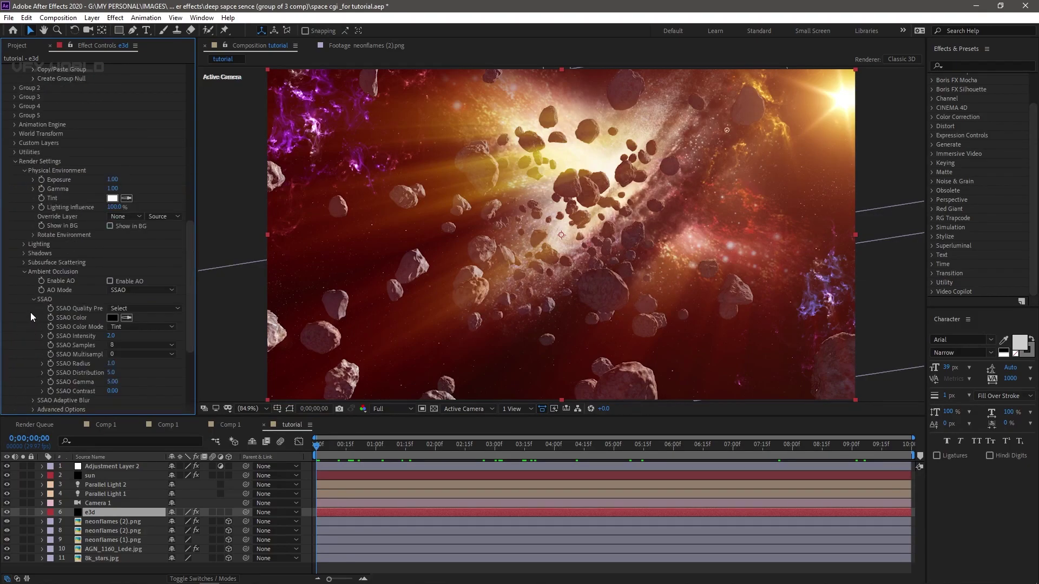
{"action": "scroll", "coordinate": [111, 281], "scroll_direction": "down", "scroll_amount": 2}
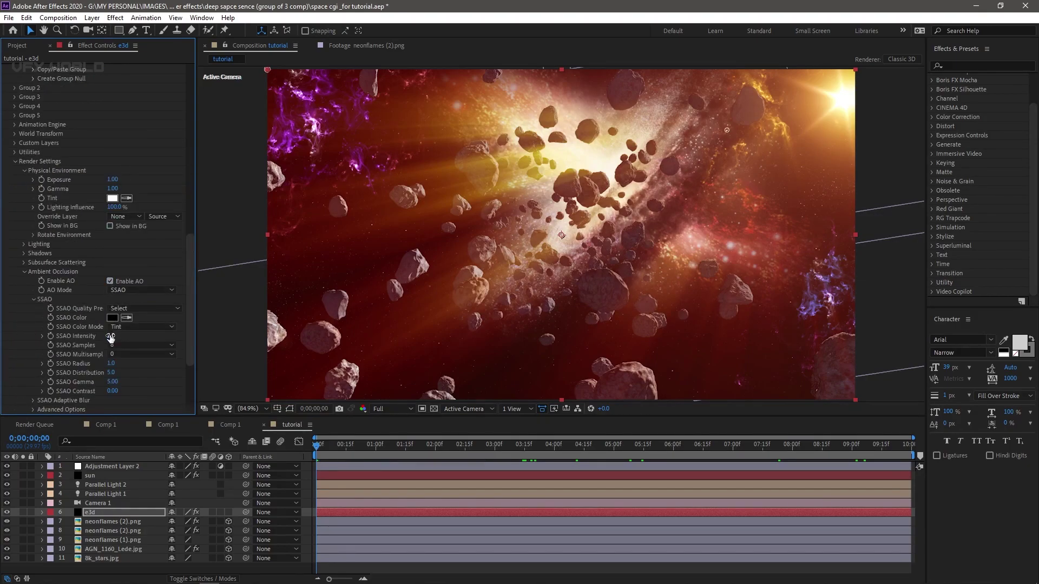
{"action": "left_click", "coordinate": [25, 271]}
- Enable Element's fog on the e3d layer with 86% opacity, a start distance of 9590 and dark grey colour 252525
{"action": "left_click", "coordinate": [24, 336]}
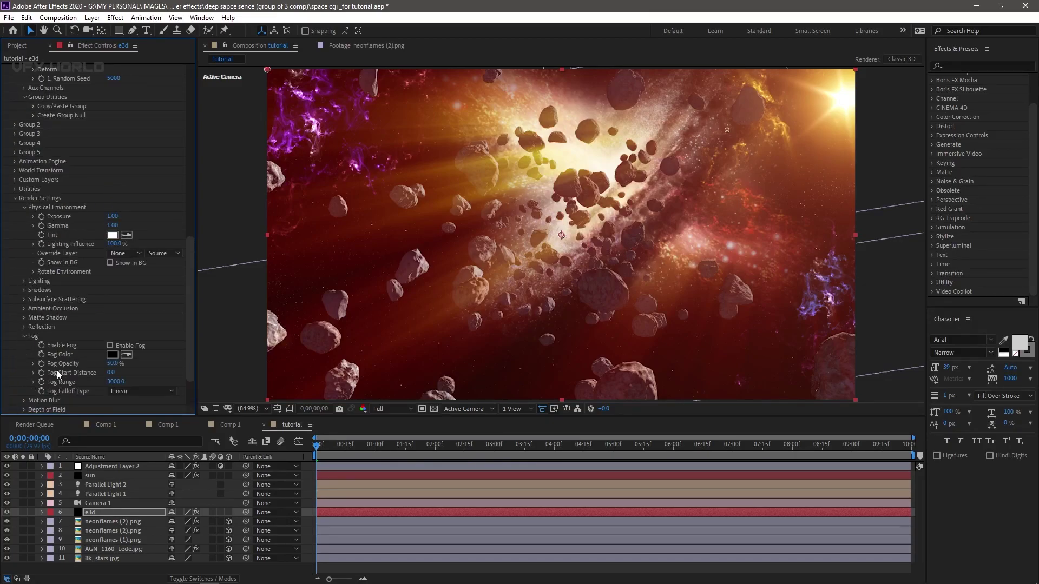
{"action": "left_click", "coordinate": [111, 345]}
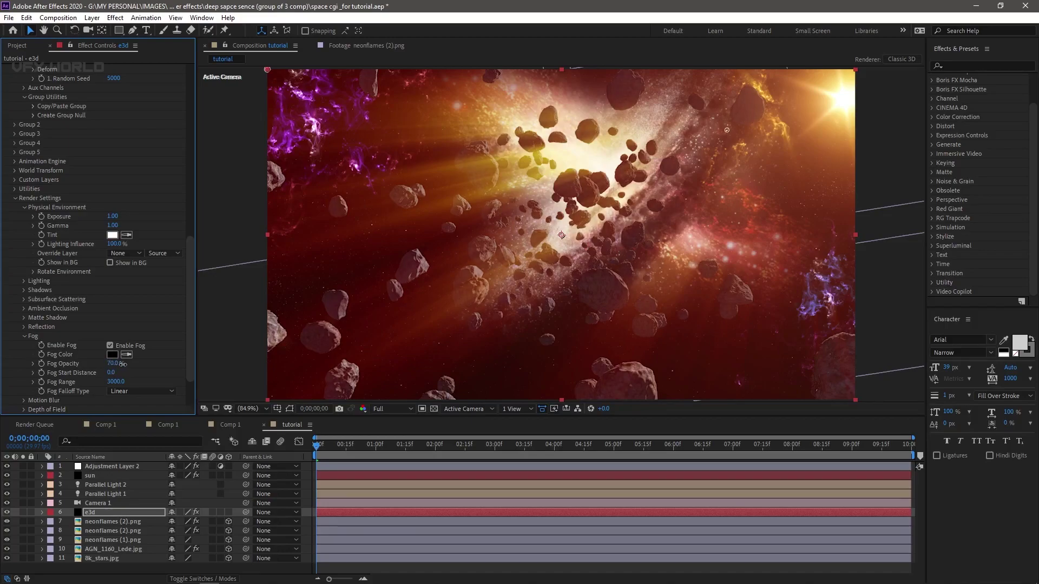
{"action": "left_click_drag", "start_coordinate": [126, 363], "coordinate": [524, 284]}
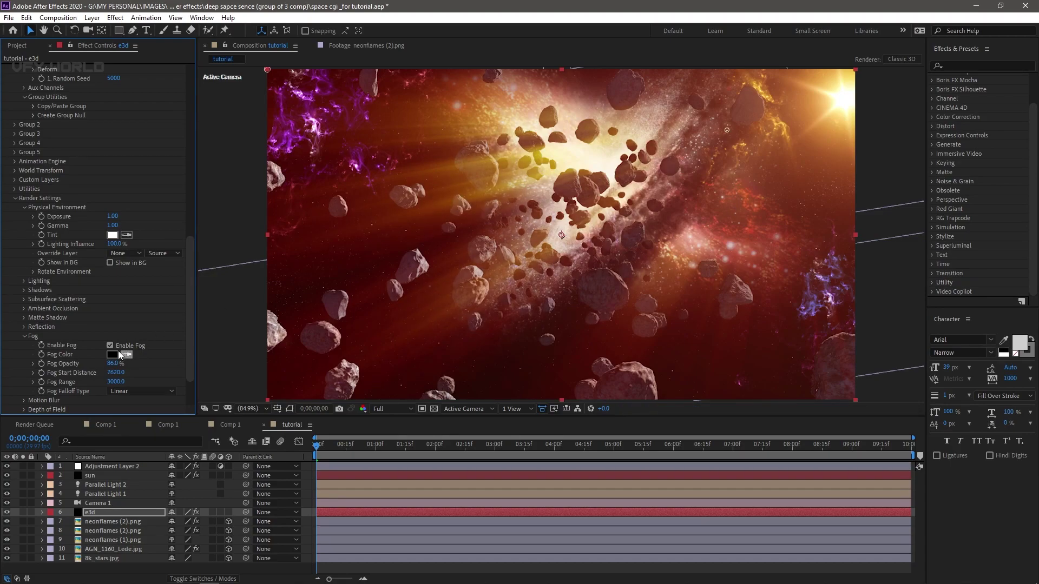
{"action": "left_click", "coordinate": [117, 354]}
{"action": "left_click_drag", "start_coordinate": [34, 339], "coordinate": [29, 325]}
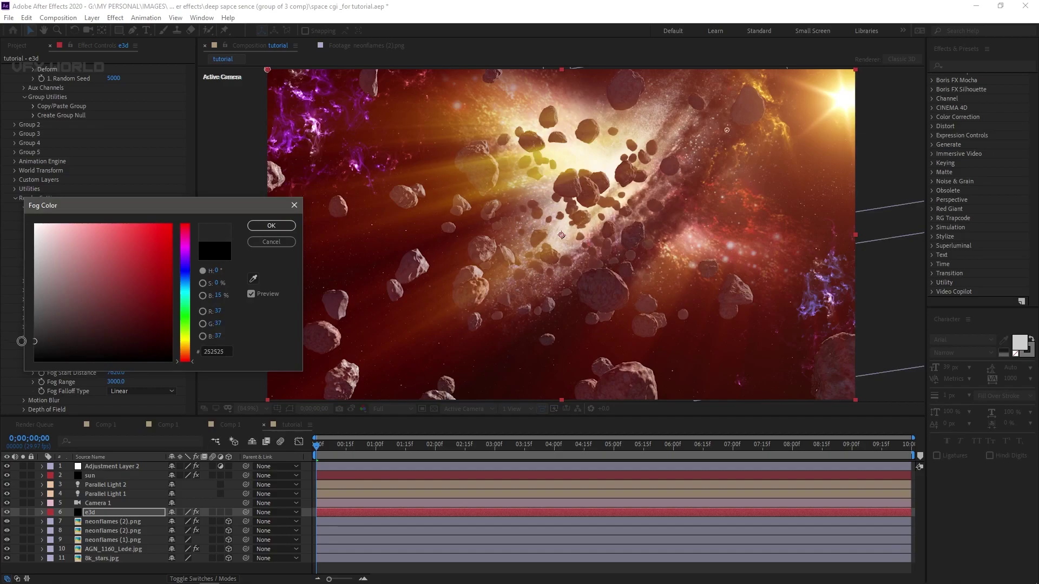
{"action": "left_click", "coordinate": [271, 225]}
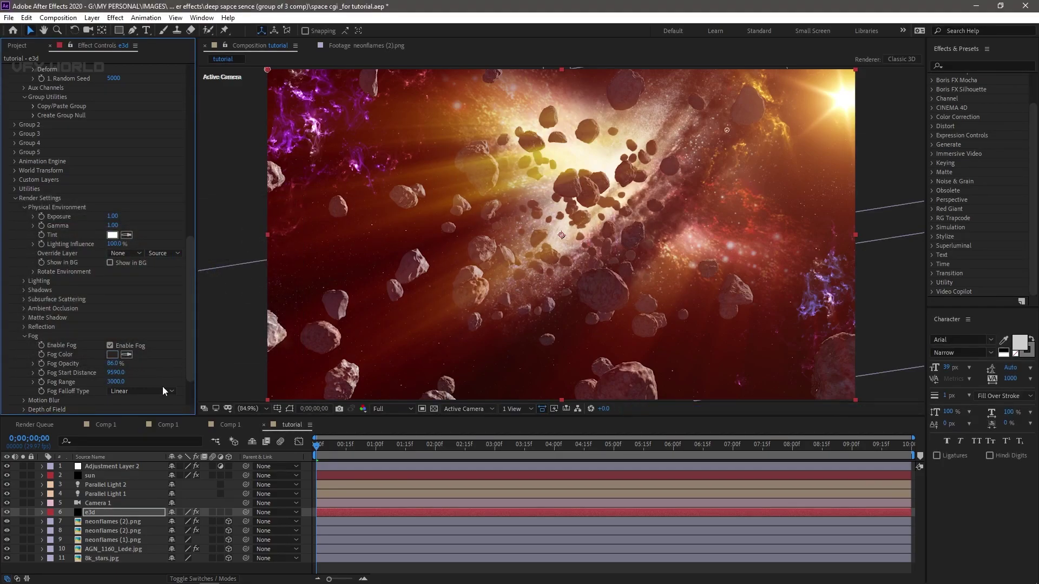
- Turn on depth of field for Camera 1, with a focus distance of 2350 pixels and an aperture of about 43.7 pixels
{"action": "left_click", "coordinate": [101, 503]}
{"action": "left_click", "coordinate": [43, 504]}
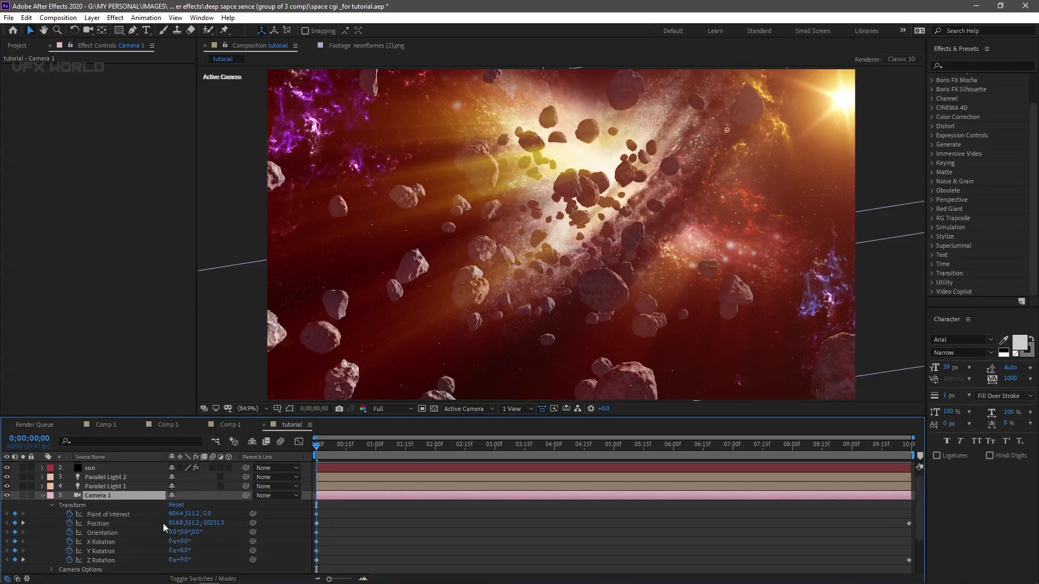
{"action": "scroll", "coordinate": [165, 517], "scroll_direction": "down", "scroll_amount": 4}
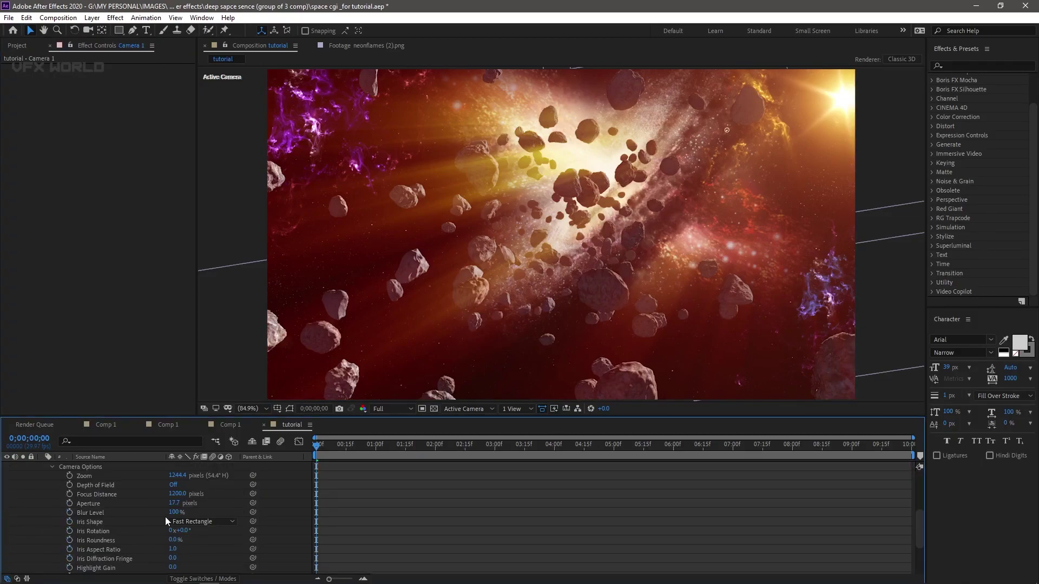
{"action": "left_click", "coordinate": [177, 485]}
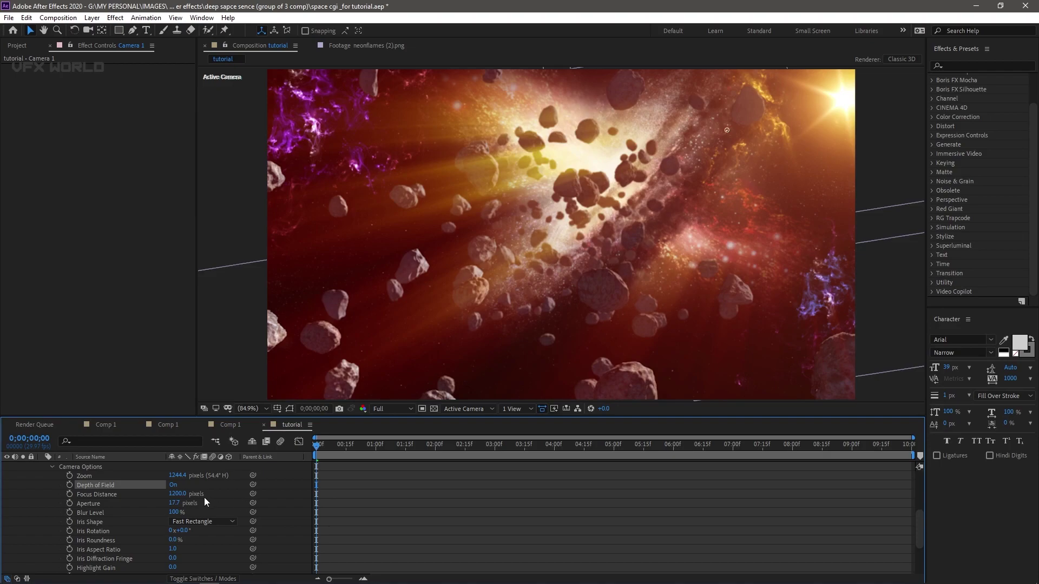
{"action": "left_click_drag", "start_coordinate": [178, 494], "coordinate": [223, 483]}
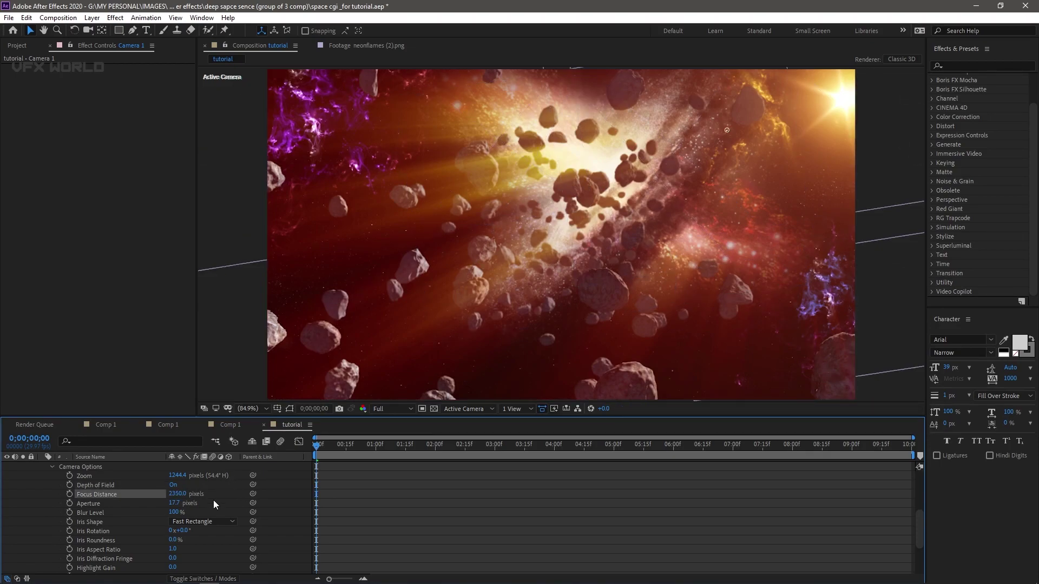
{"action": "left_click_drag", "start_coordinate": [177, 506], "coordinate": [188, 502]}
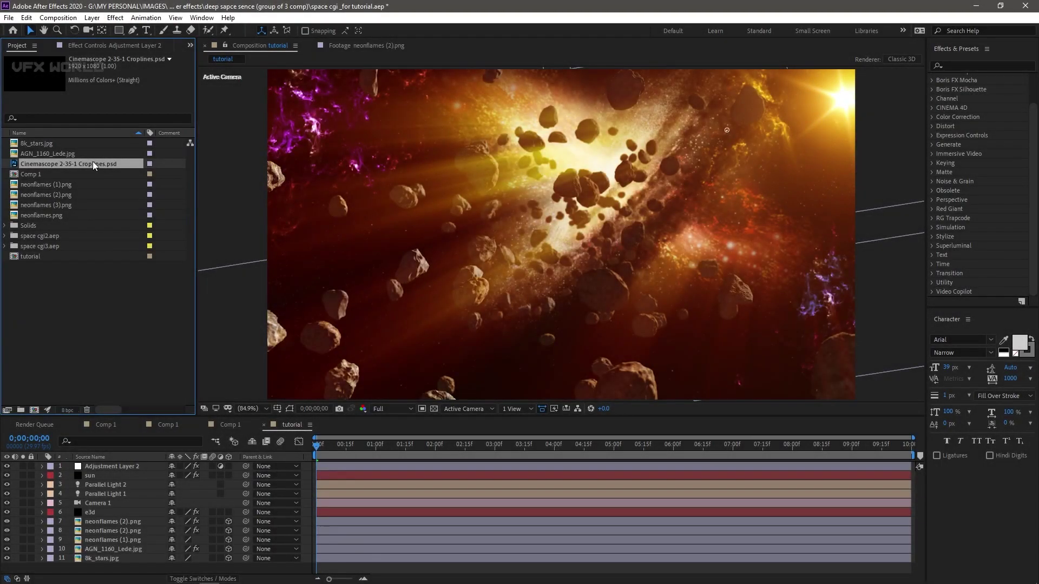
- Add Cinemascope 2-35-1 Croplines.psd as the topmost layer of the tutorial composition and fit it to the comp
{"action": "left_click_drag", "start_coordinate": [93, 161], "coordinate": [106, 466]}
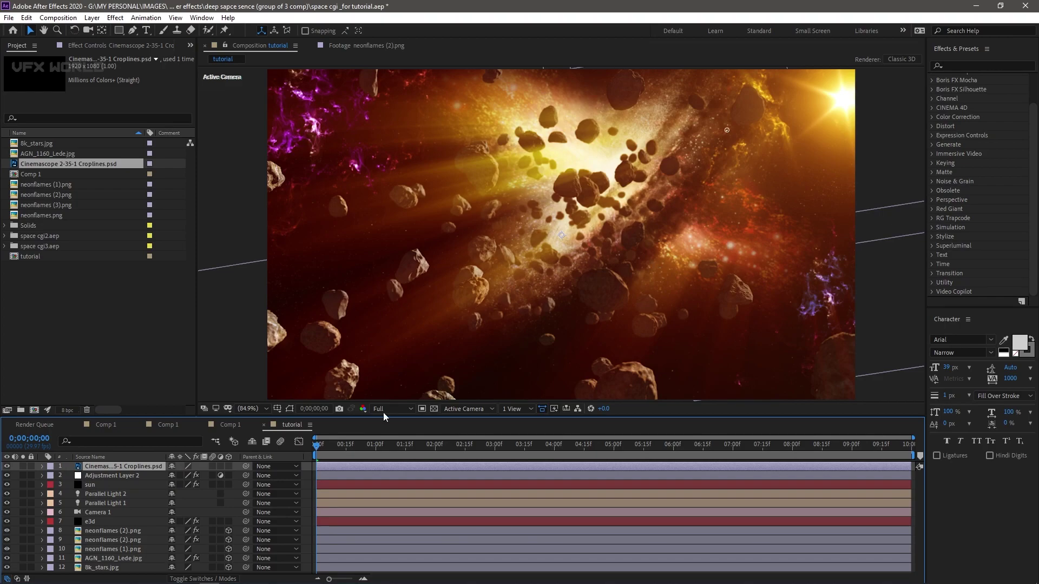
{"action": "right_click", "coordinate": [108, 465]}
{"action": "mouse_move", "coordinate": [169, 205]}
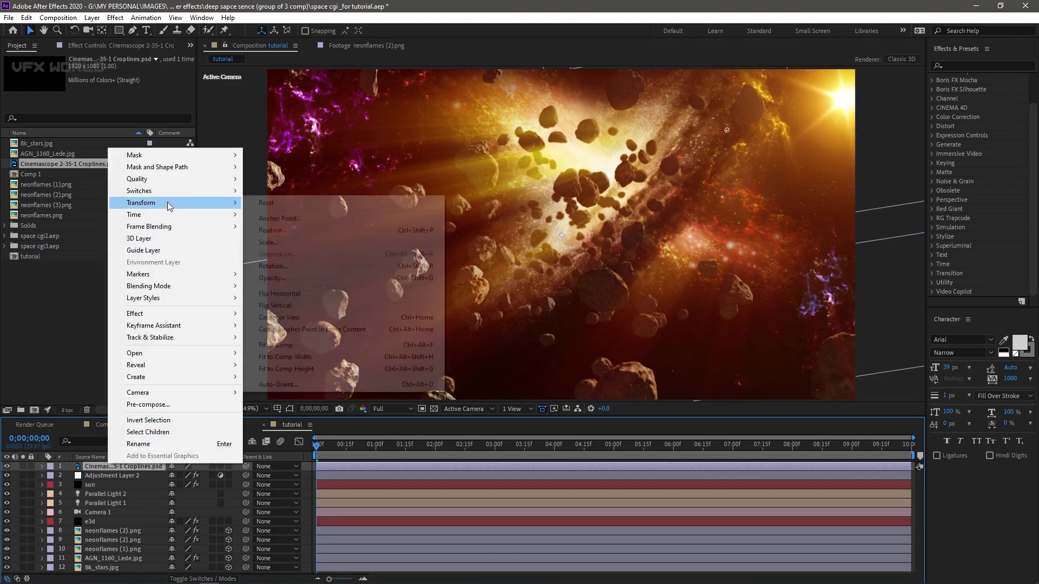
{"action": "left_click", "coordinate": [278, 345]}
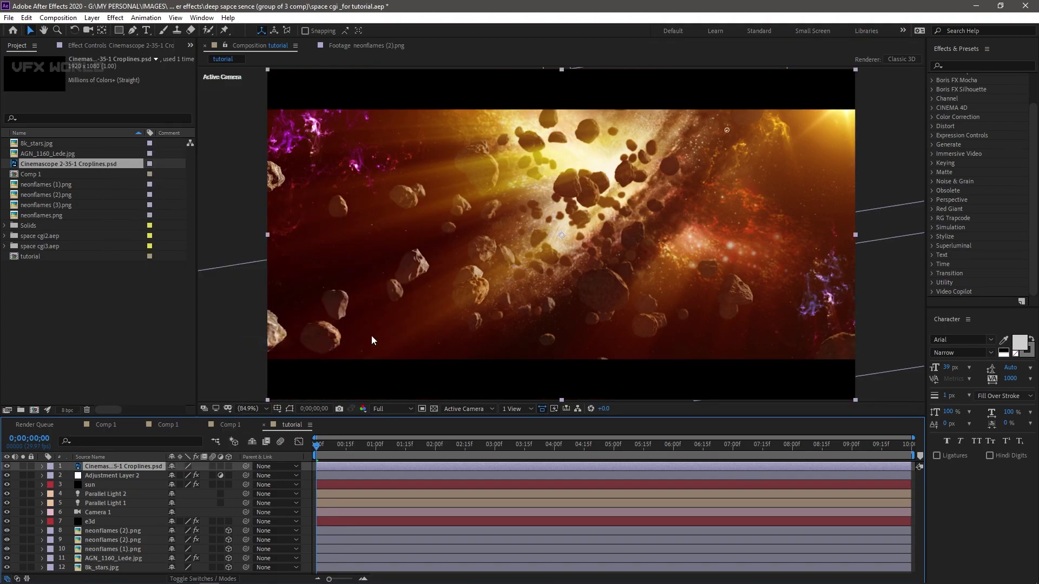
- Scale the Cinemascope croplines layer to 72.7% and deselect it
{"action": "key", "text": "s"}
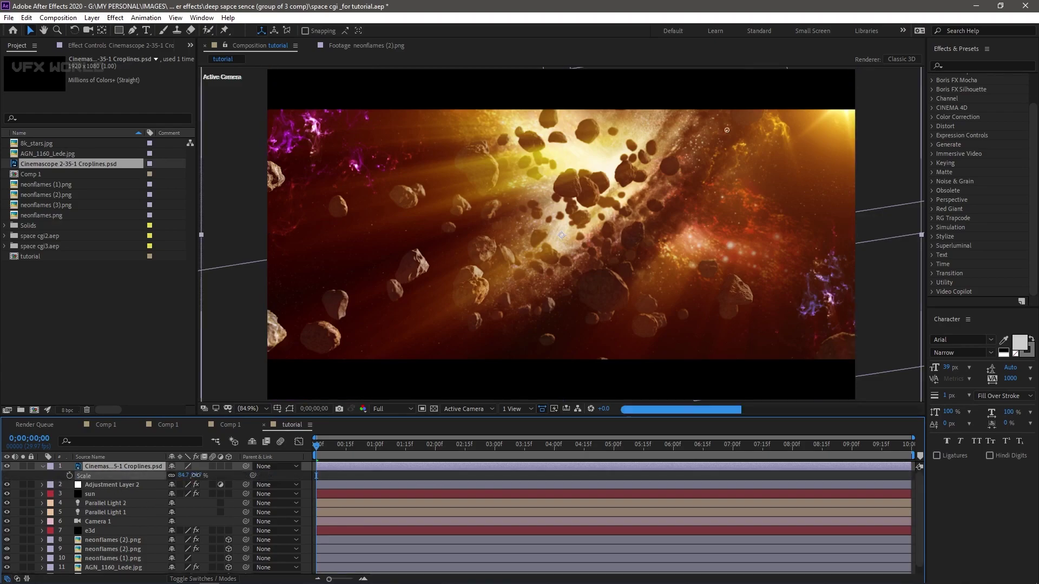
{"action": "left_click_drag", "start_coordinate": [194, 476], "coordinate": [191, 476]}
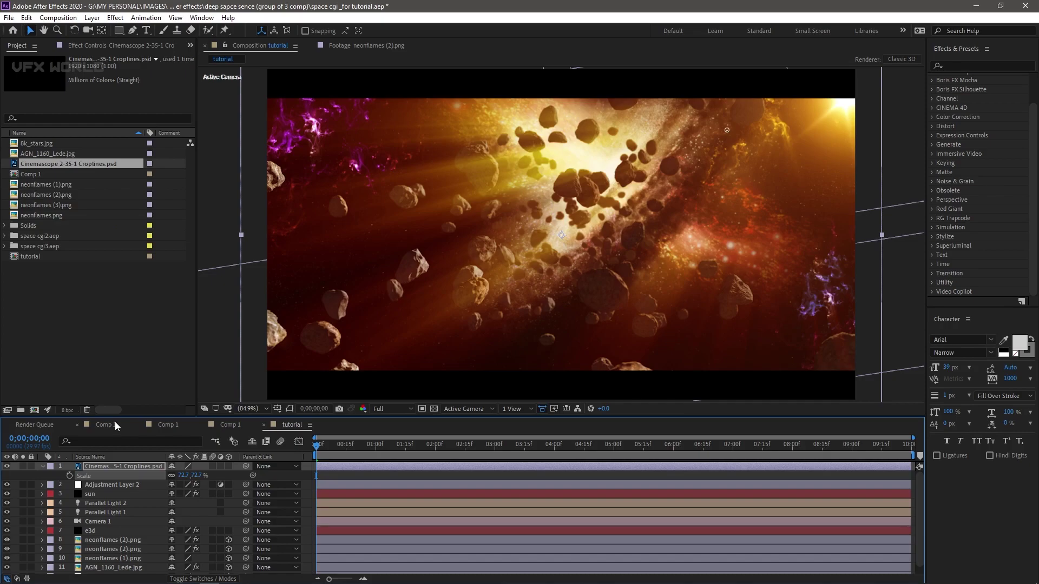
{"action": "left_click", "coordinate": [102, 379]}
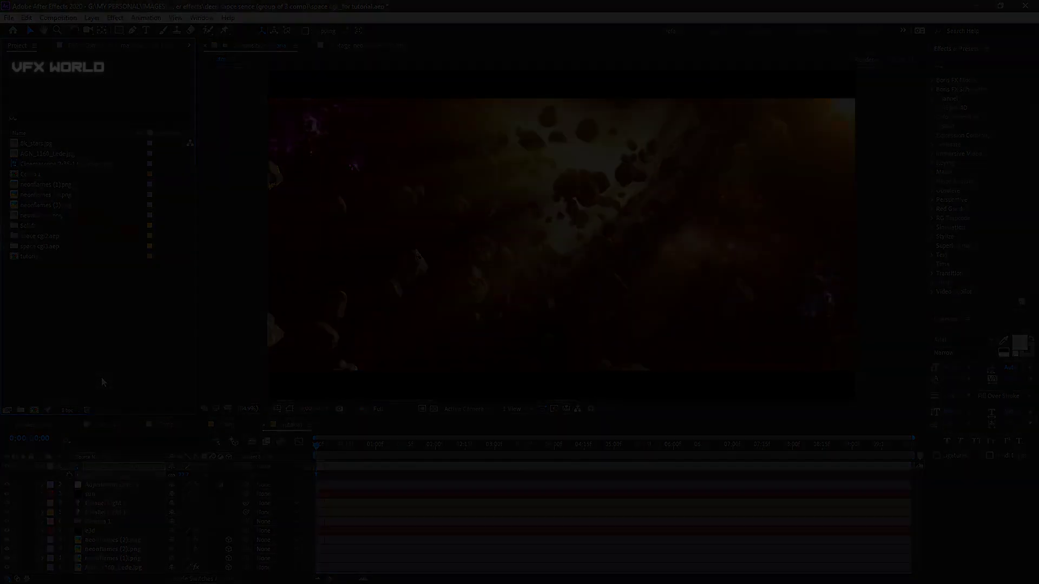